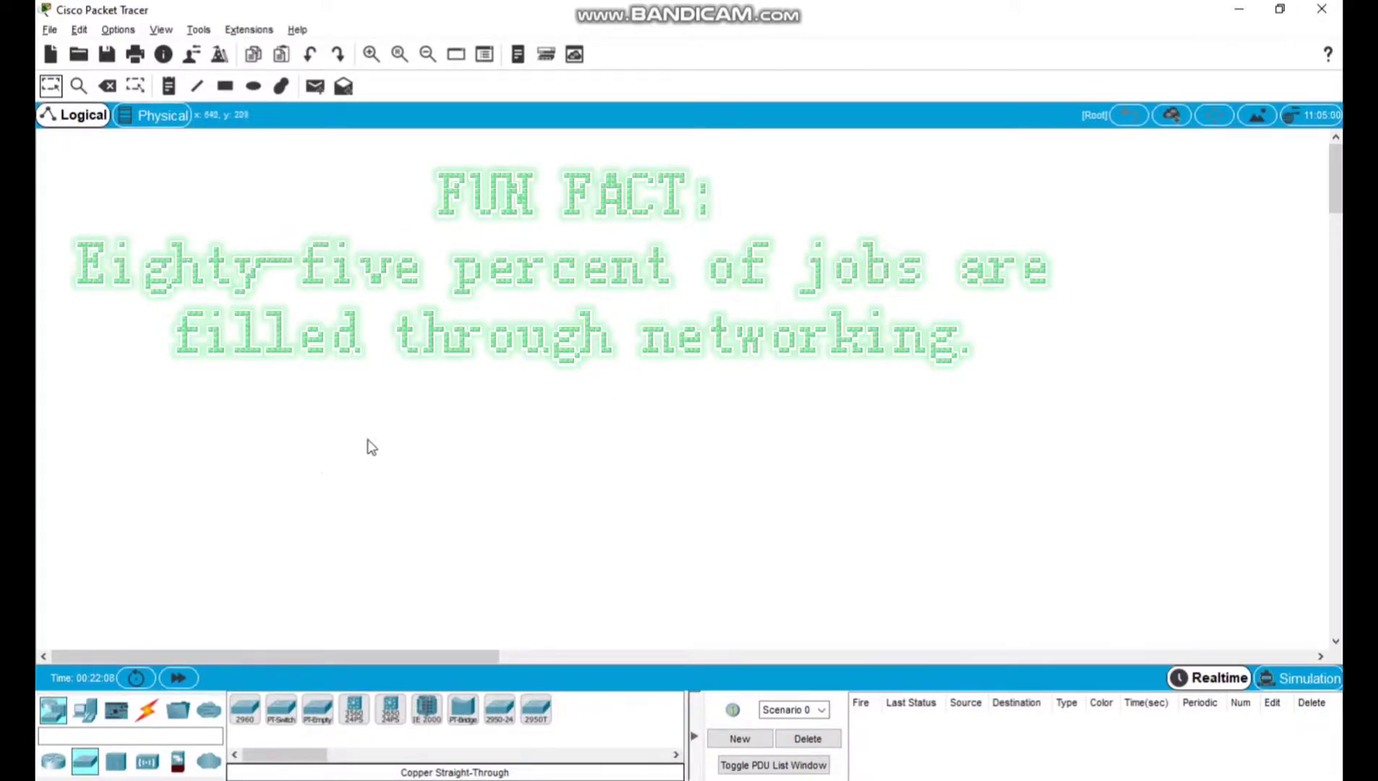
Place a PT-Switch in the upper middle of the empty logical workspace.
{"action": "left_click", "coordinate": [51, 721]}
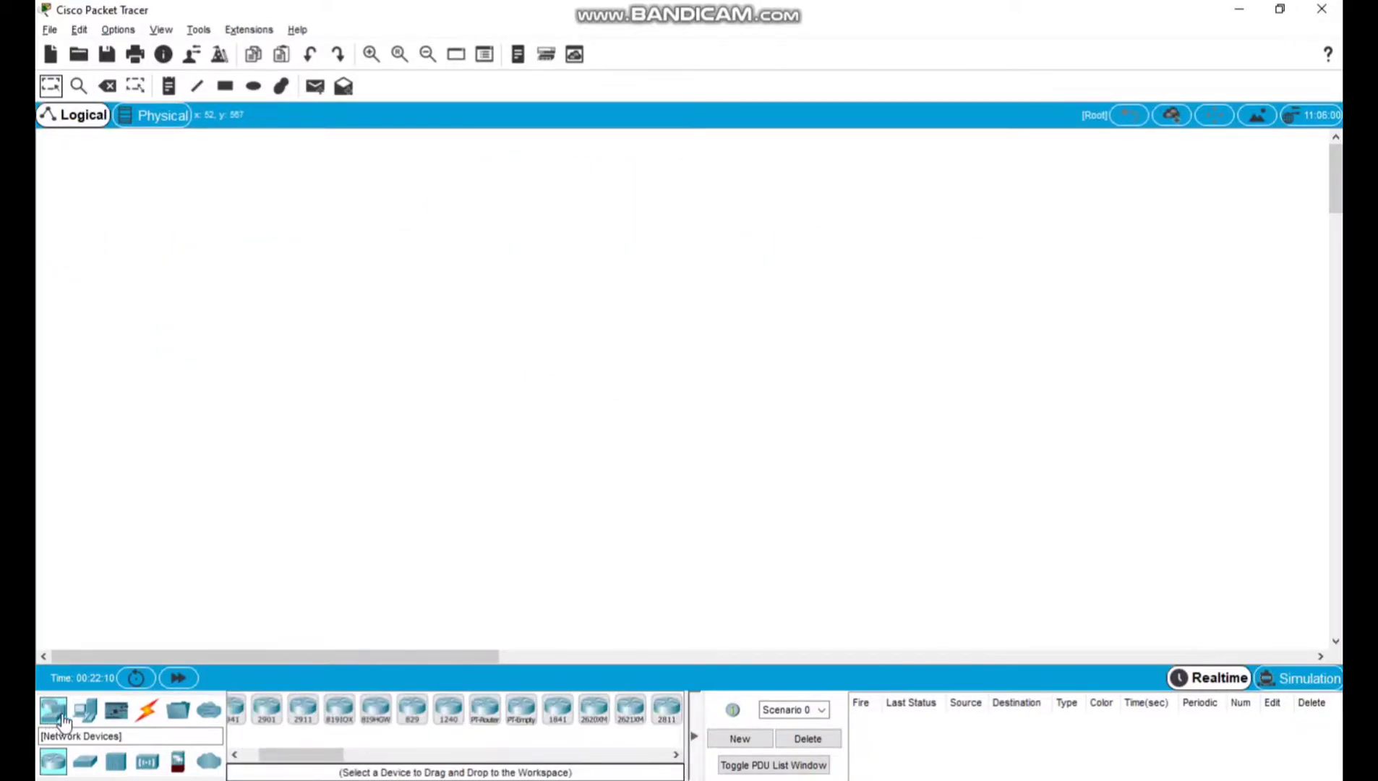
{"action": "left_click", "coordinate": [87, 765]}
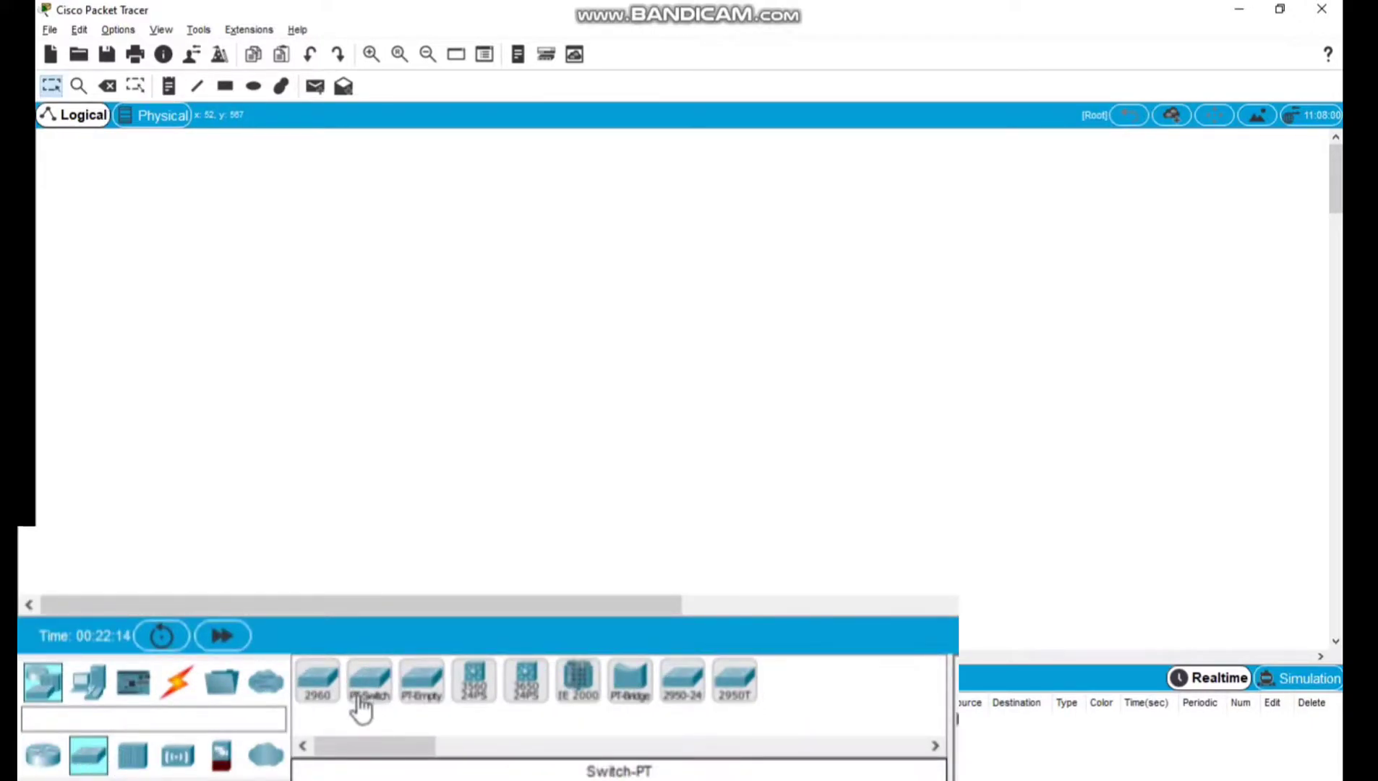
{"action": "left_click_drag", "start_coordinate": [372, 698], "coordinate": [678, 241]}
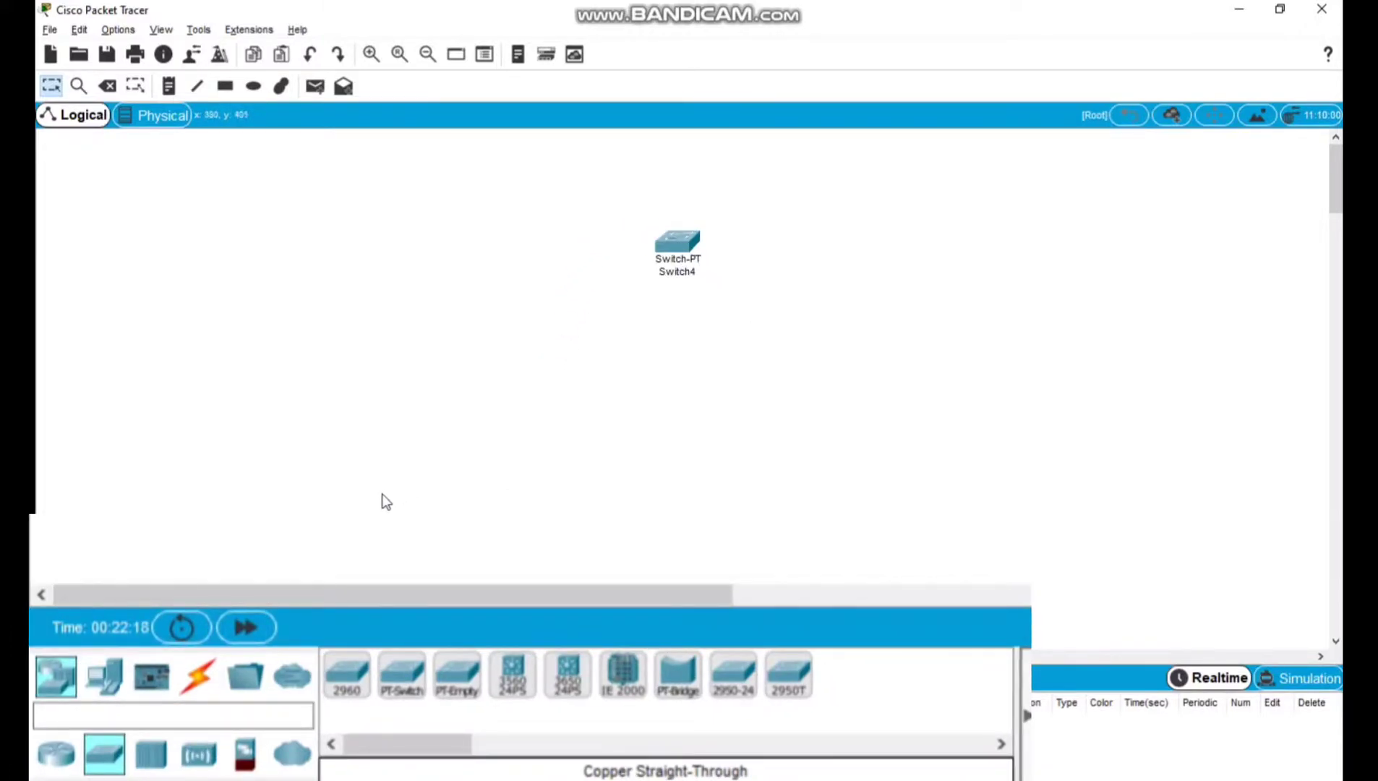
Add two PCs below the switch, one on each side, and adjust the device positions to form a triangle.
{"action": "left_click", "coordinate": [105, 676]}
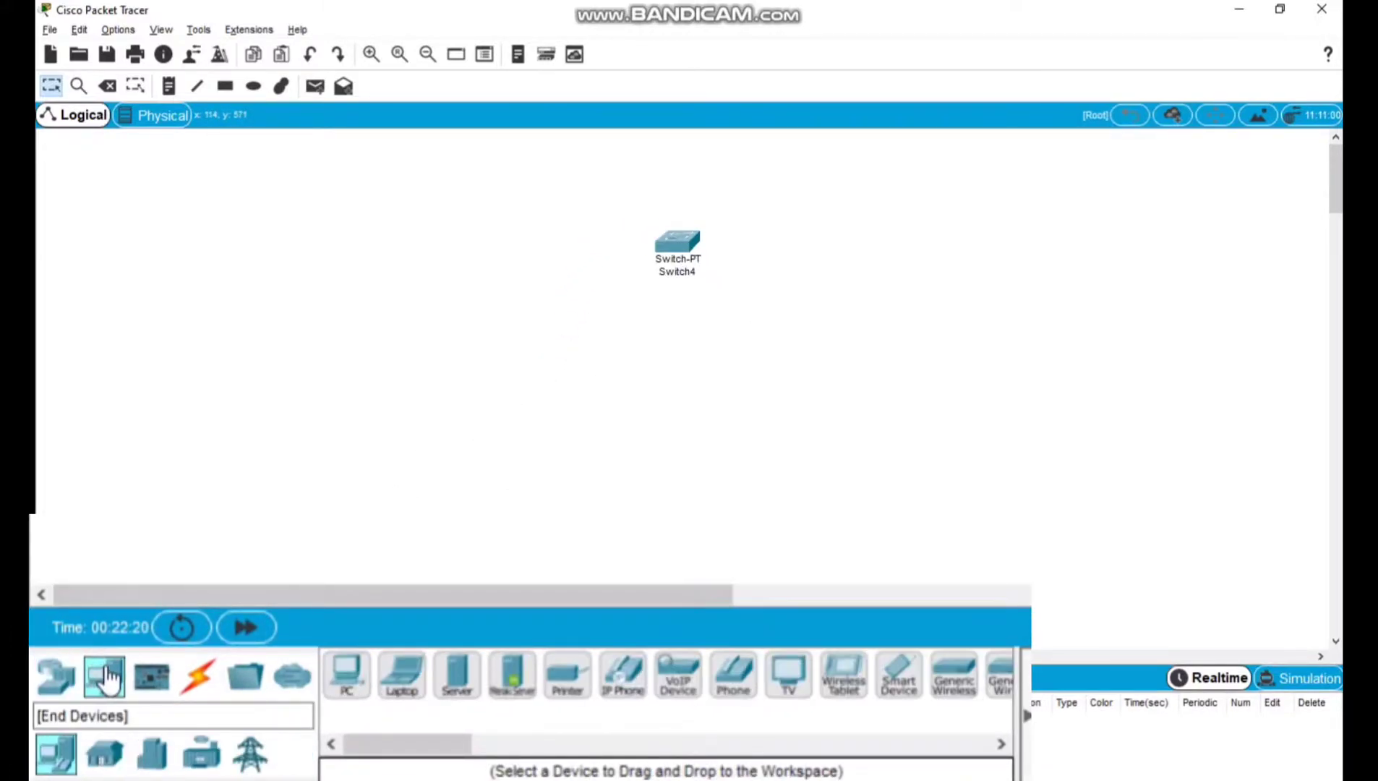
{"action": "left_click_drag", "start_coordinate": [369, 700], "coordinate": [504, 457]}
{"action": "left_click_drag", "start_coordinate": [349, 683], "coordinate": [759, 553]}
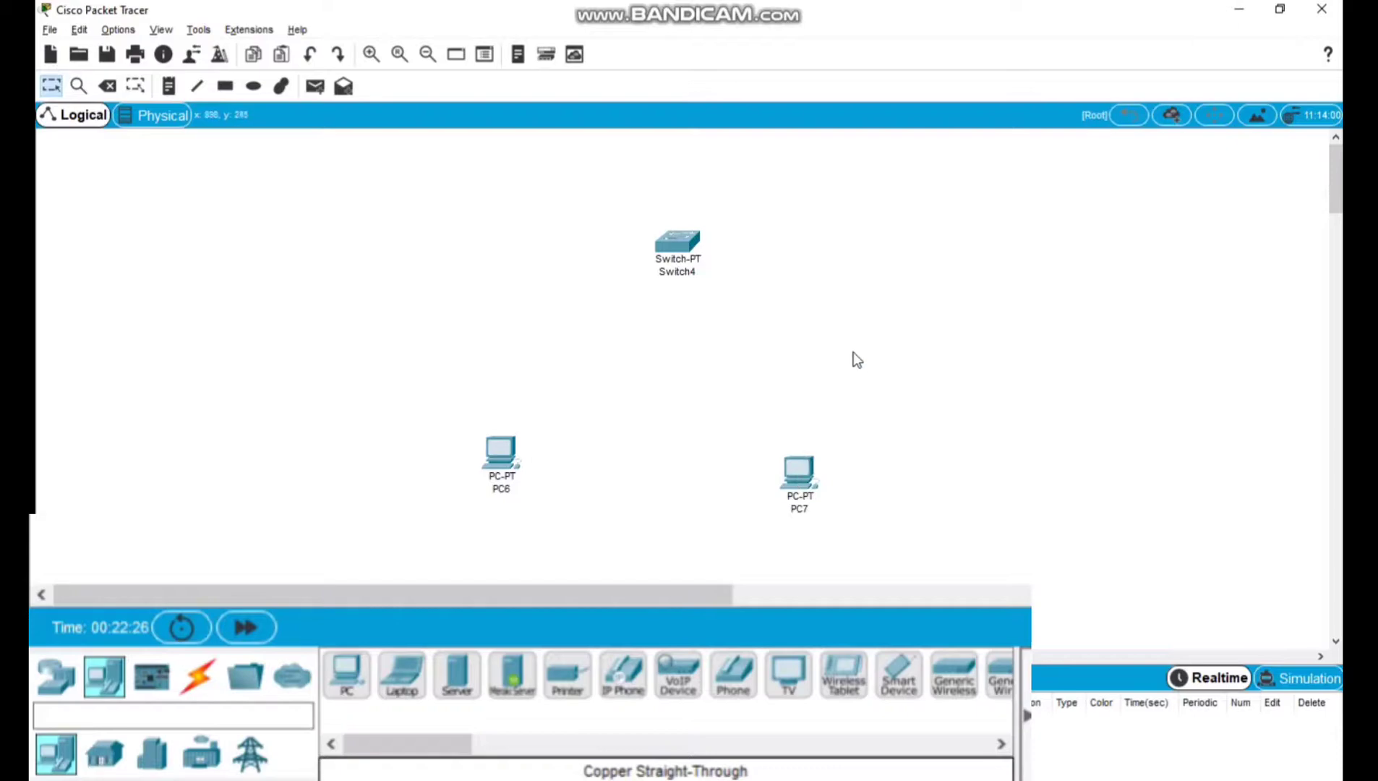
{"action": "left_click_drag", "start_coordinate": [807, 477], "coordinate": [813, 462]}
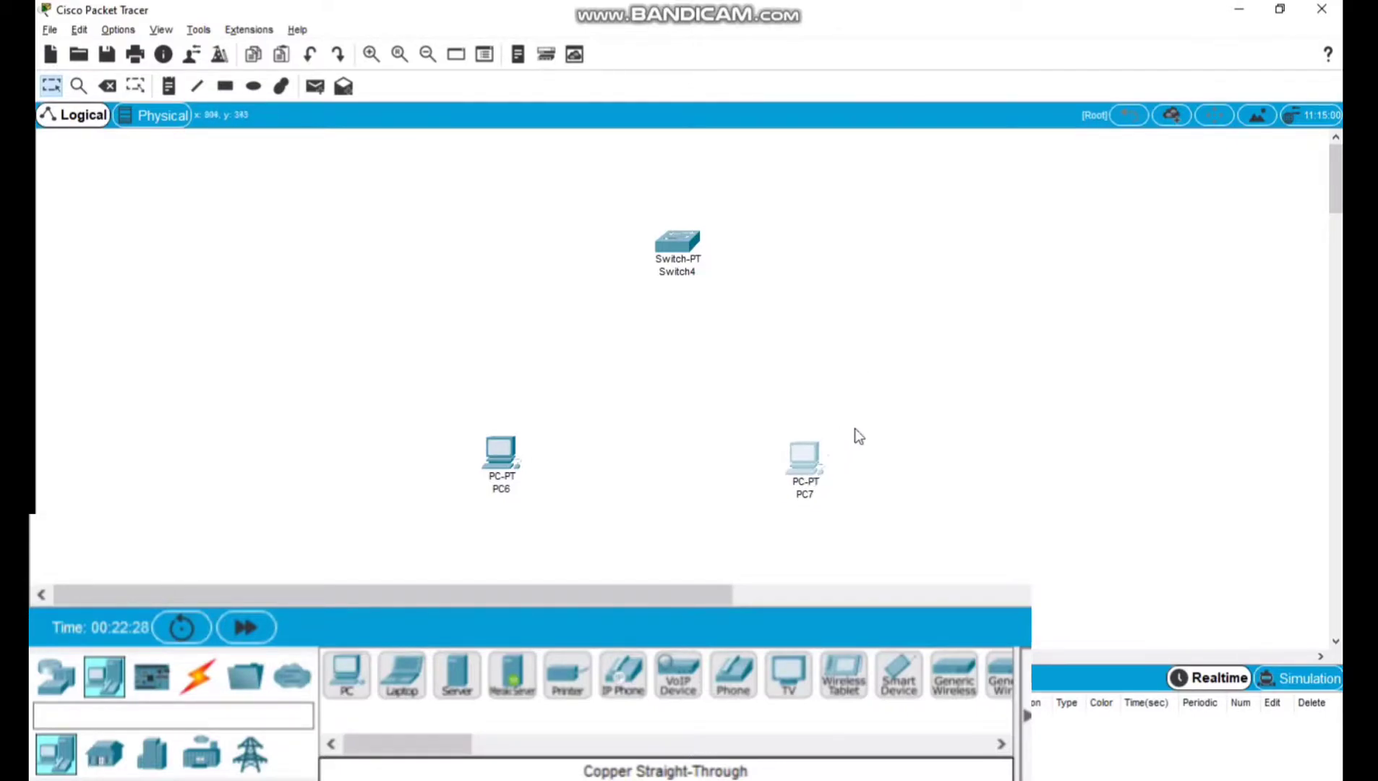
{"action": "left_click", "coordinate": [668, 249]}
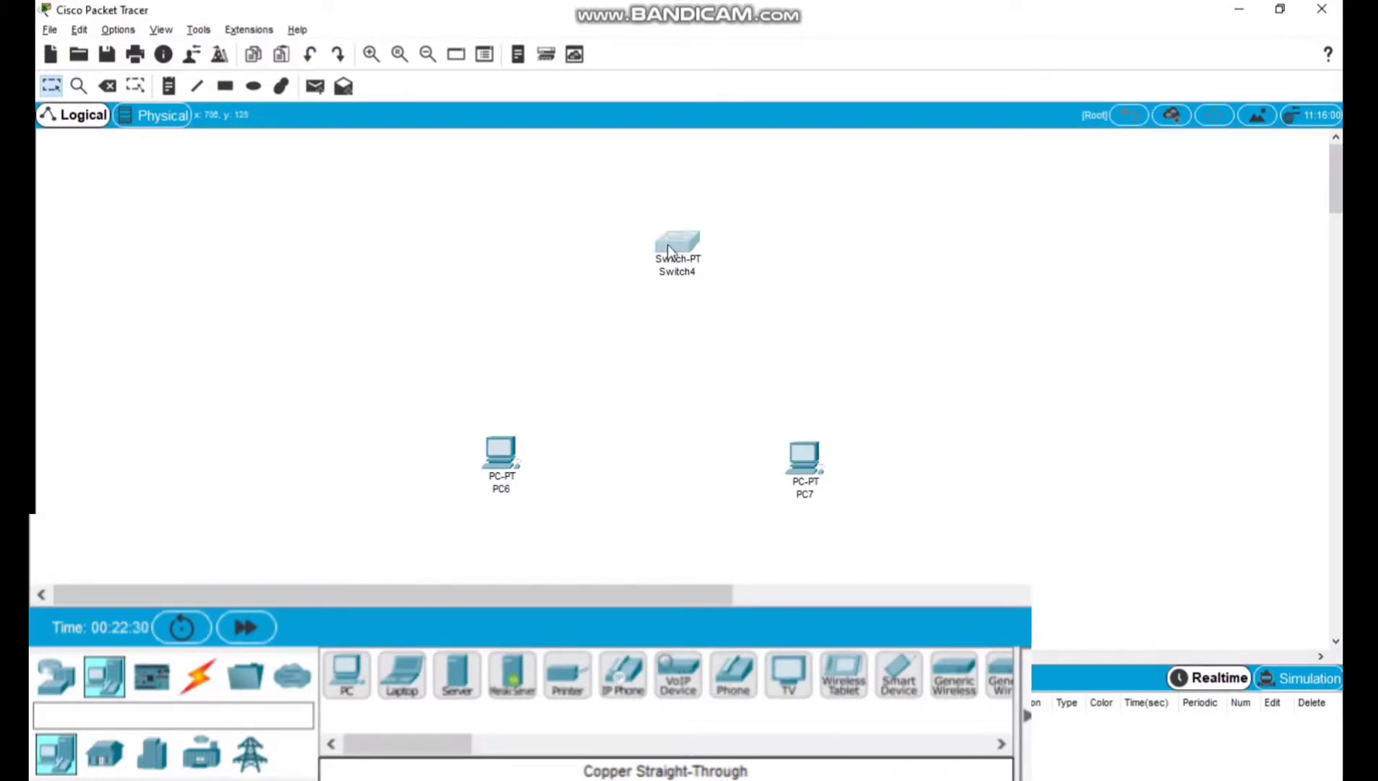
Connect PC6 to the switch's FastEthernet1/1 port with a copper straight-through cable.
{"action": "left_click", "coordinate": [172, 694]}
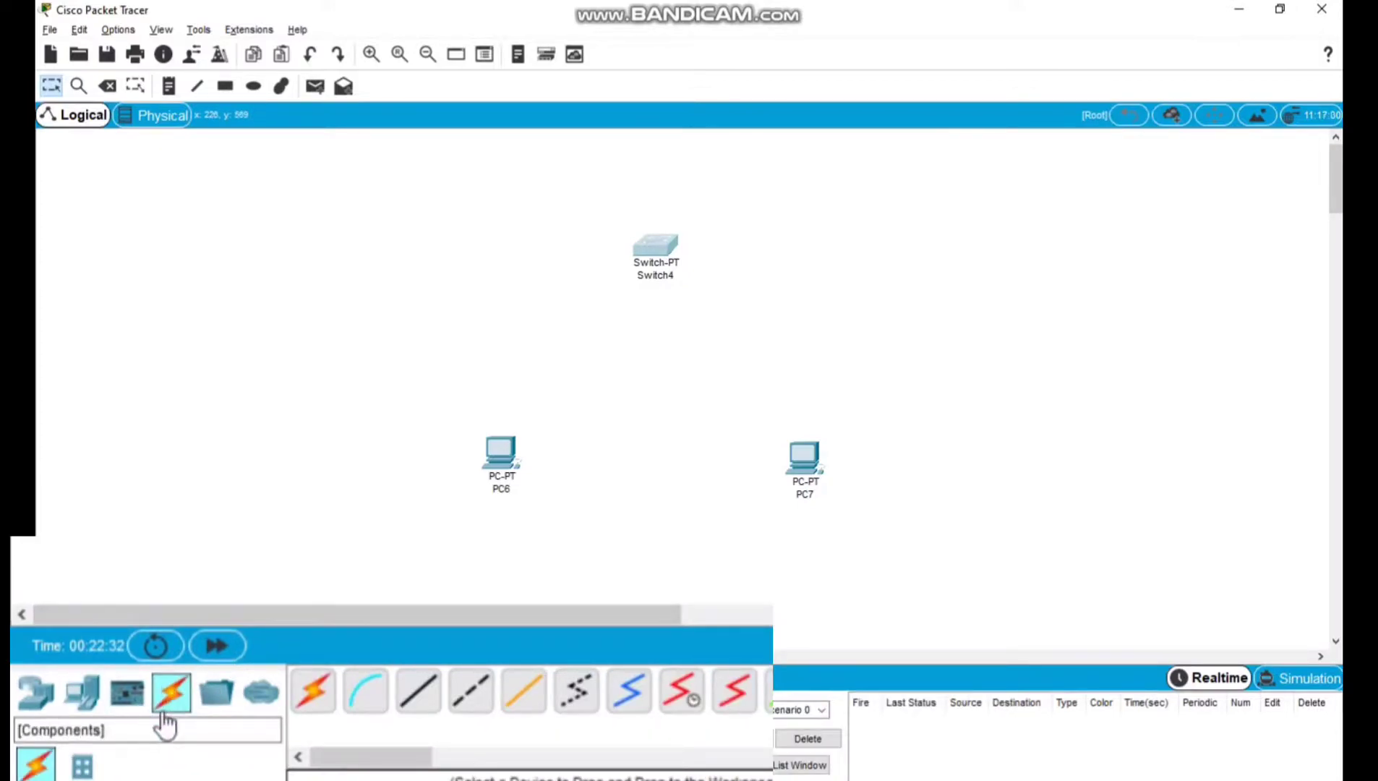
{"action": "left_click", "coordinate": [434, 708]}
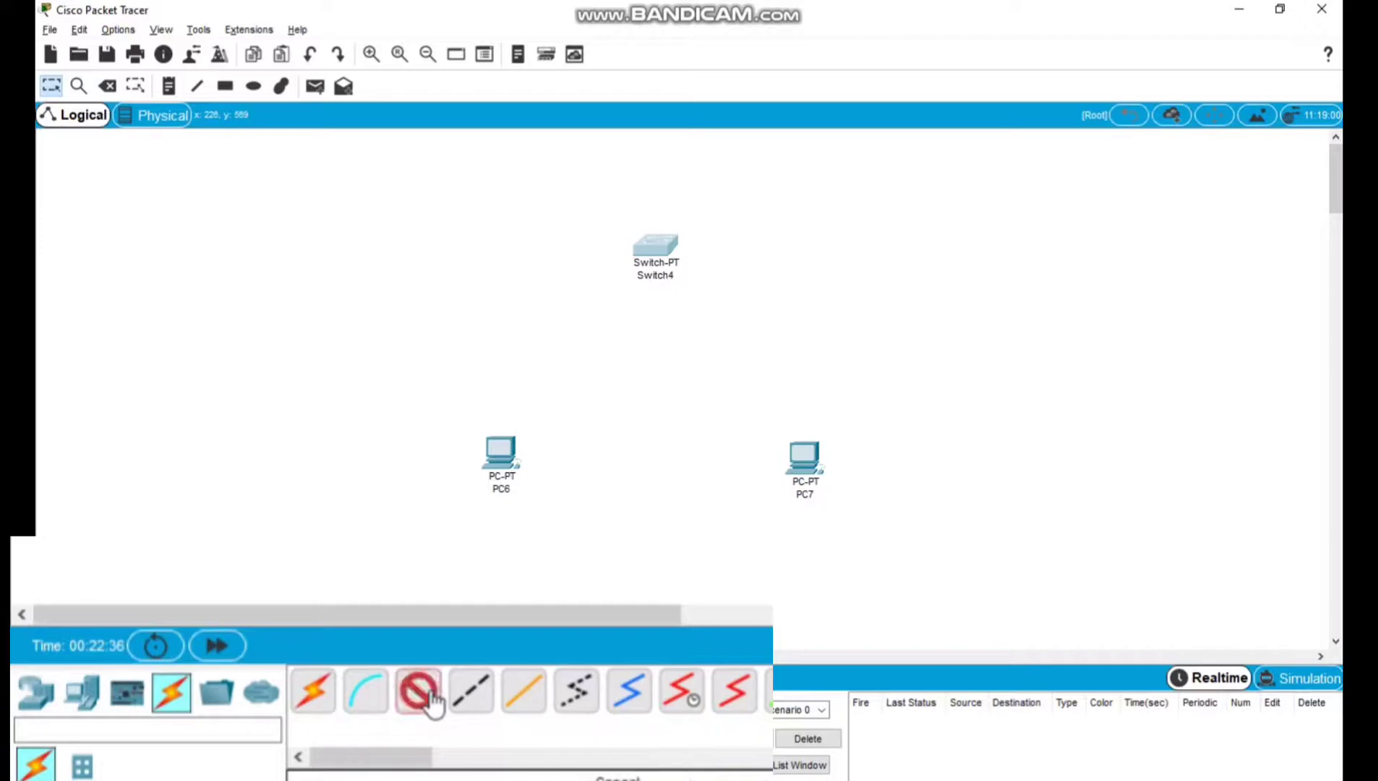
{"action": "left_click", "coordinate": [501, 445]}
{"action": "left_click", "coordinate": [557, 514]}
{"action": "left_click", "coordinate": [655, 248]}
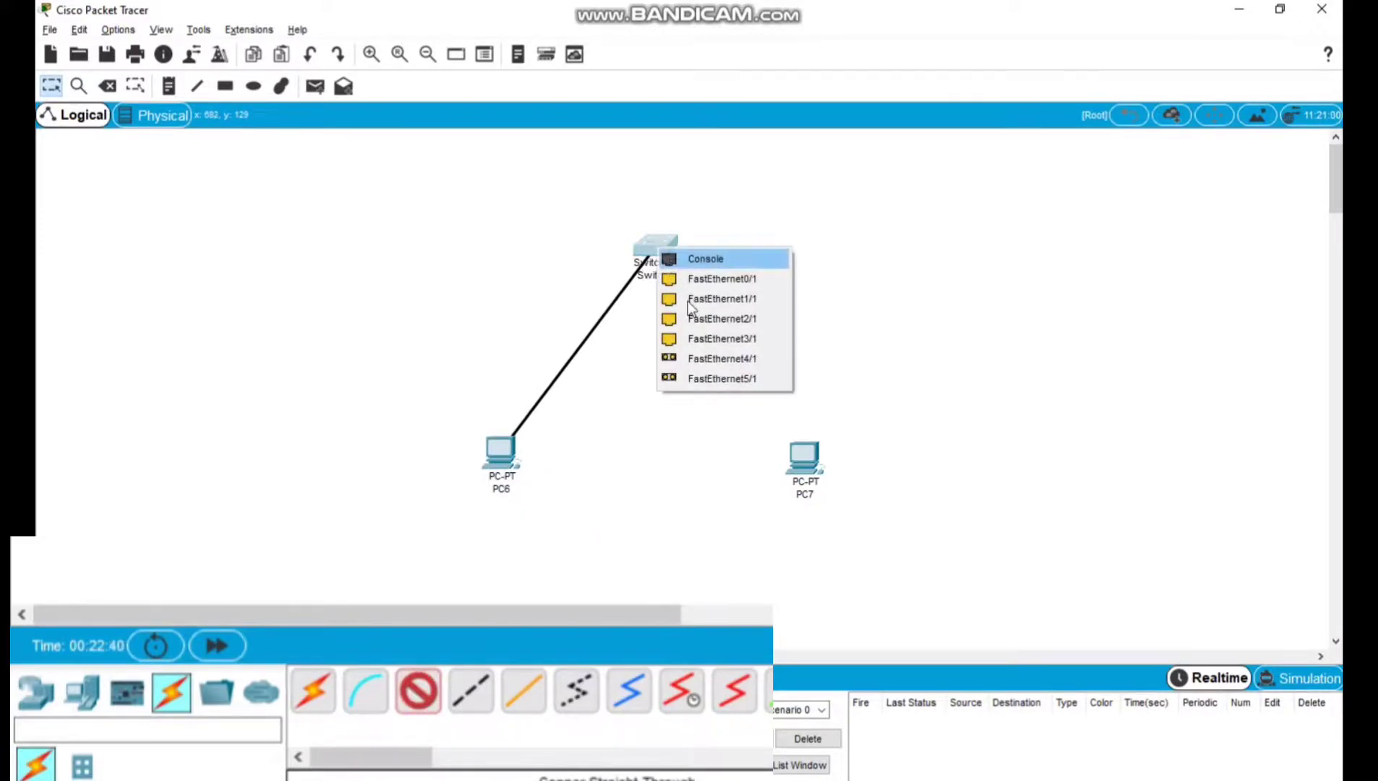
{"action": "left_click", "coordinate": [732, 297]}
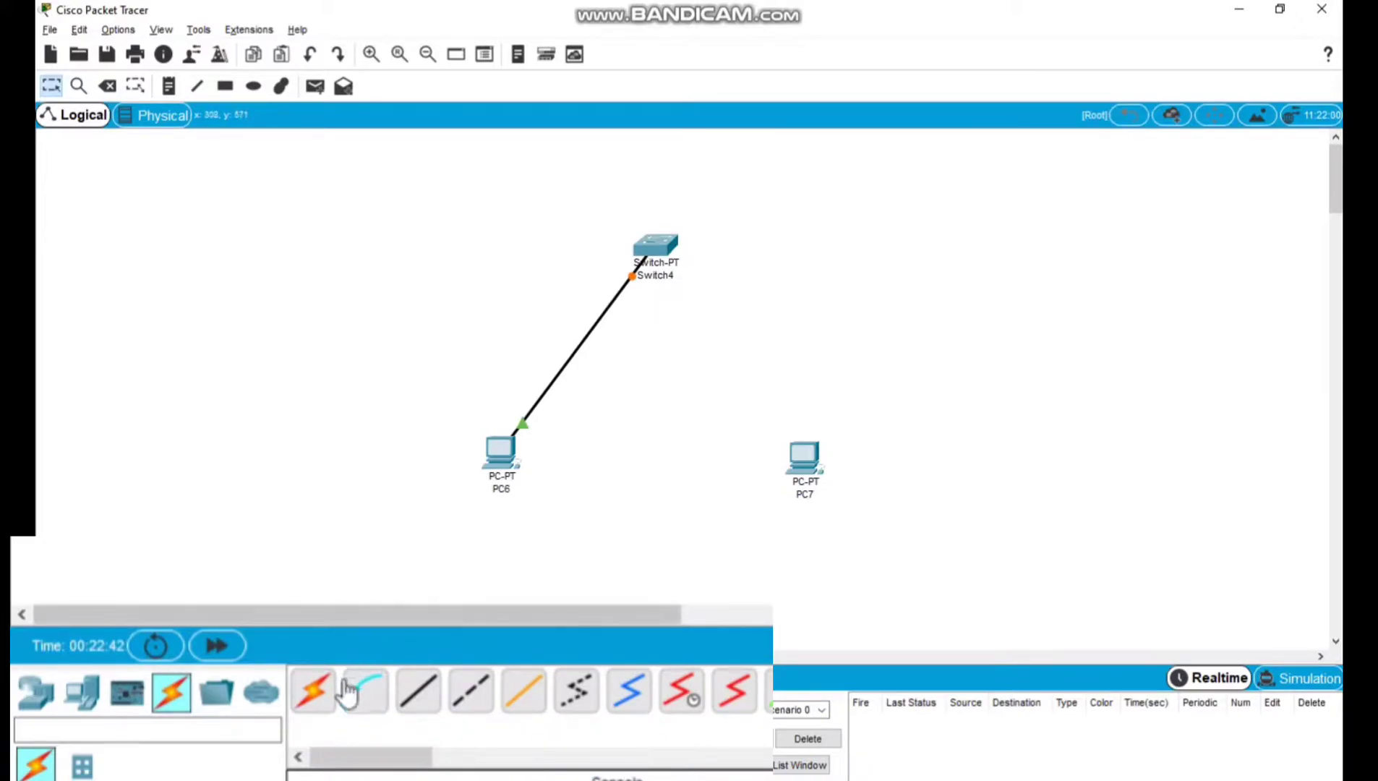
Connect PC7 to the switch's FastEthernet0/1 port with a copper straight-through cable.
{"action": "left_click", "coordinate": [420, 694]}
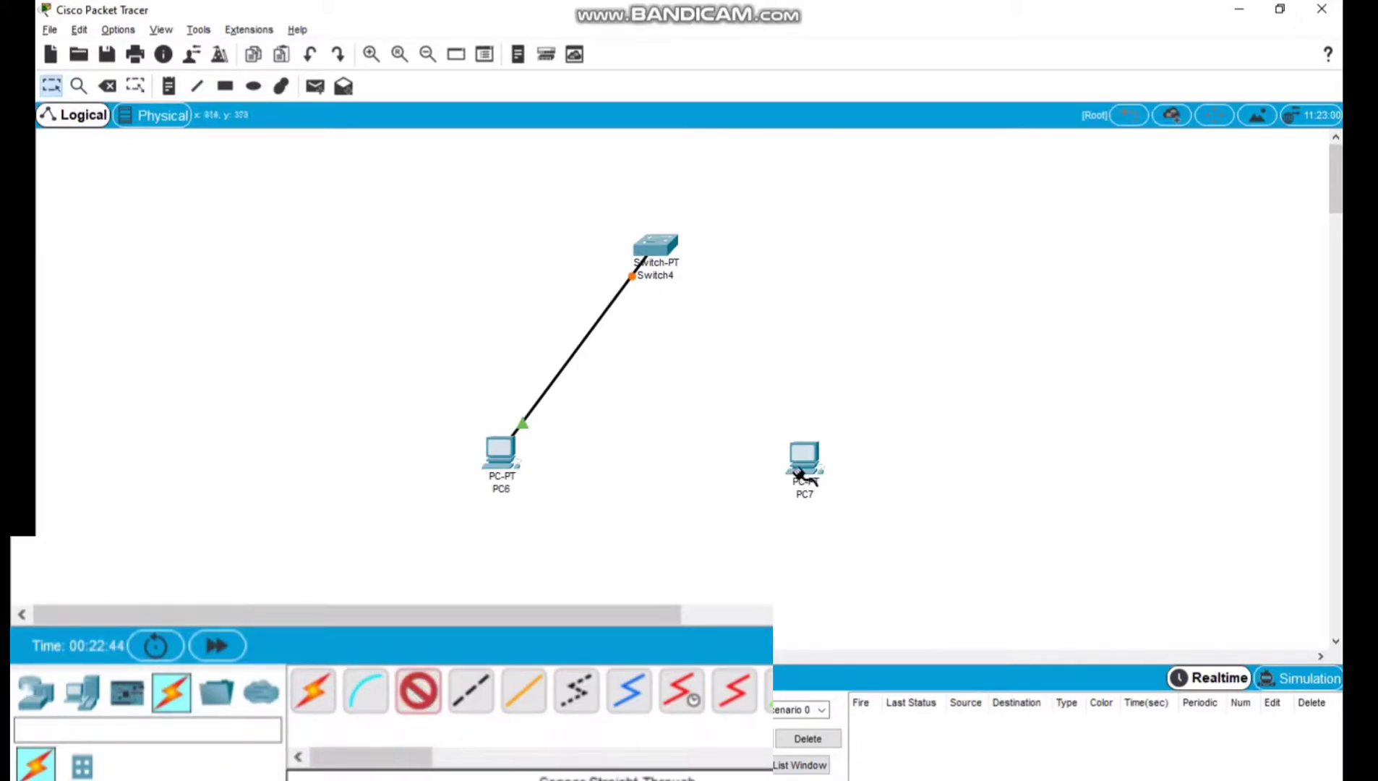
{"action": "left_click", "coordinate": [804, 467]}
{"action": "left_click", "coordinate": [830, 530]}
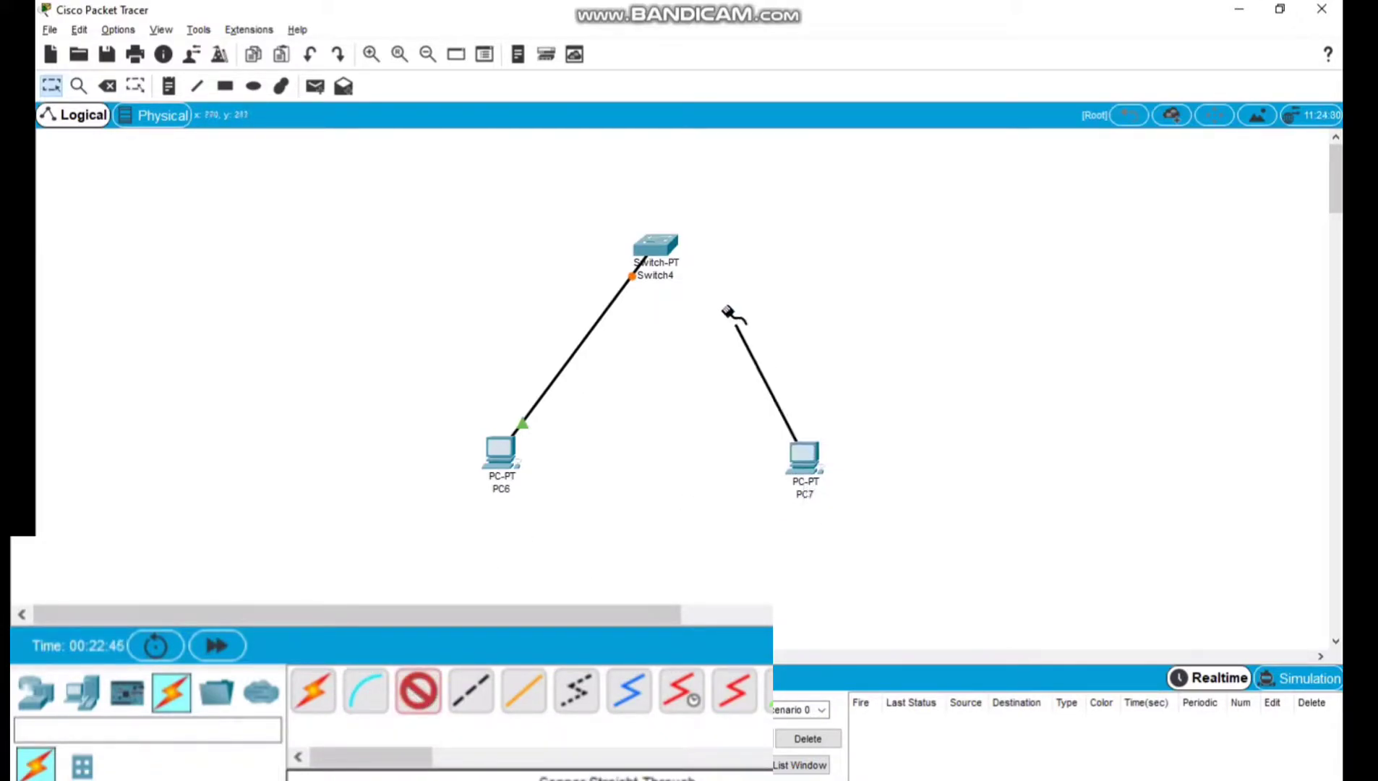
{"action": "left_click", "coordinate": [655, 248]}
{"action": "left_click", "coordinate": [757, 277]}
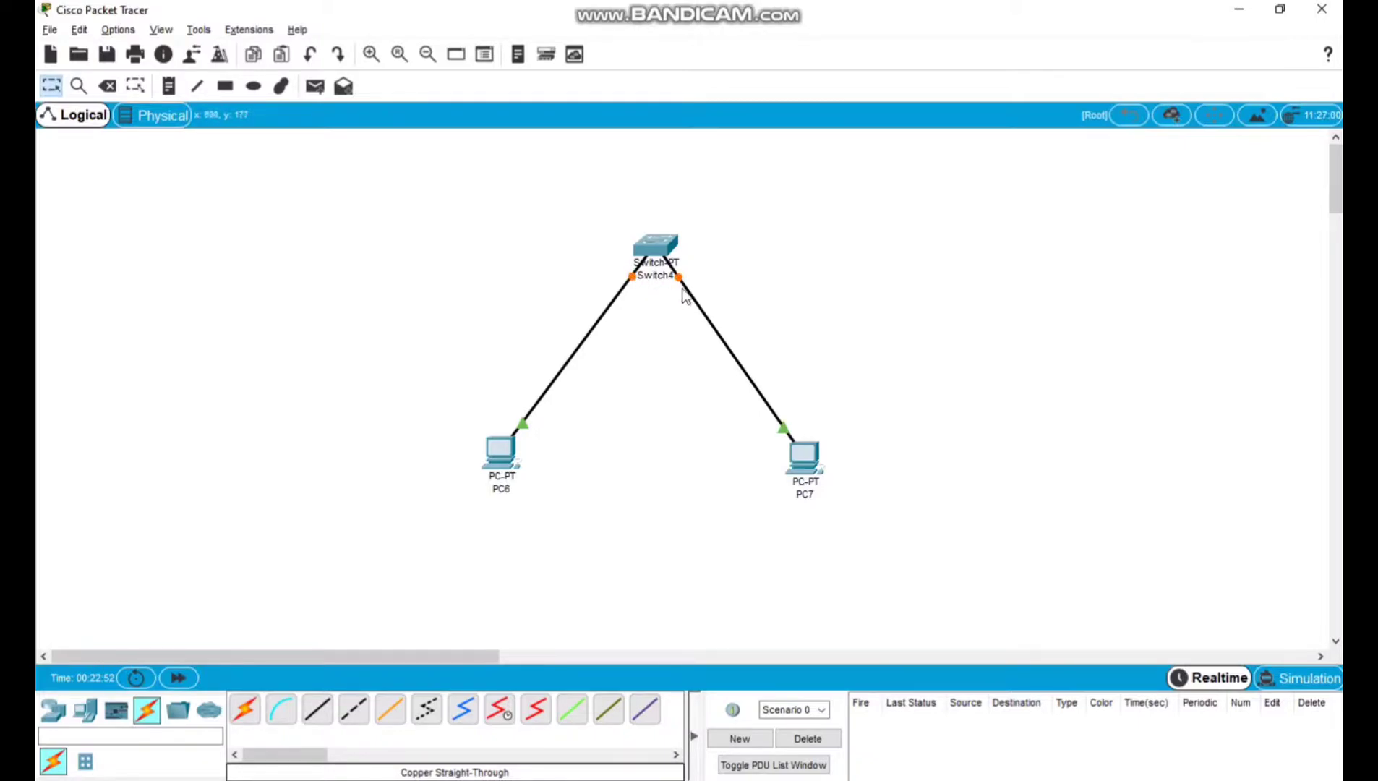
Give PC6 the static IPv4 address 192.168.1.1 with subnet mask 255.255.255.0 and close its configuration window.
{"action": "left_click", "coordinate": [501, 463]}
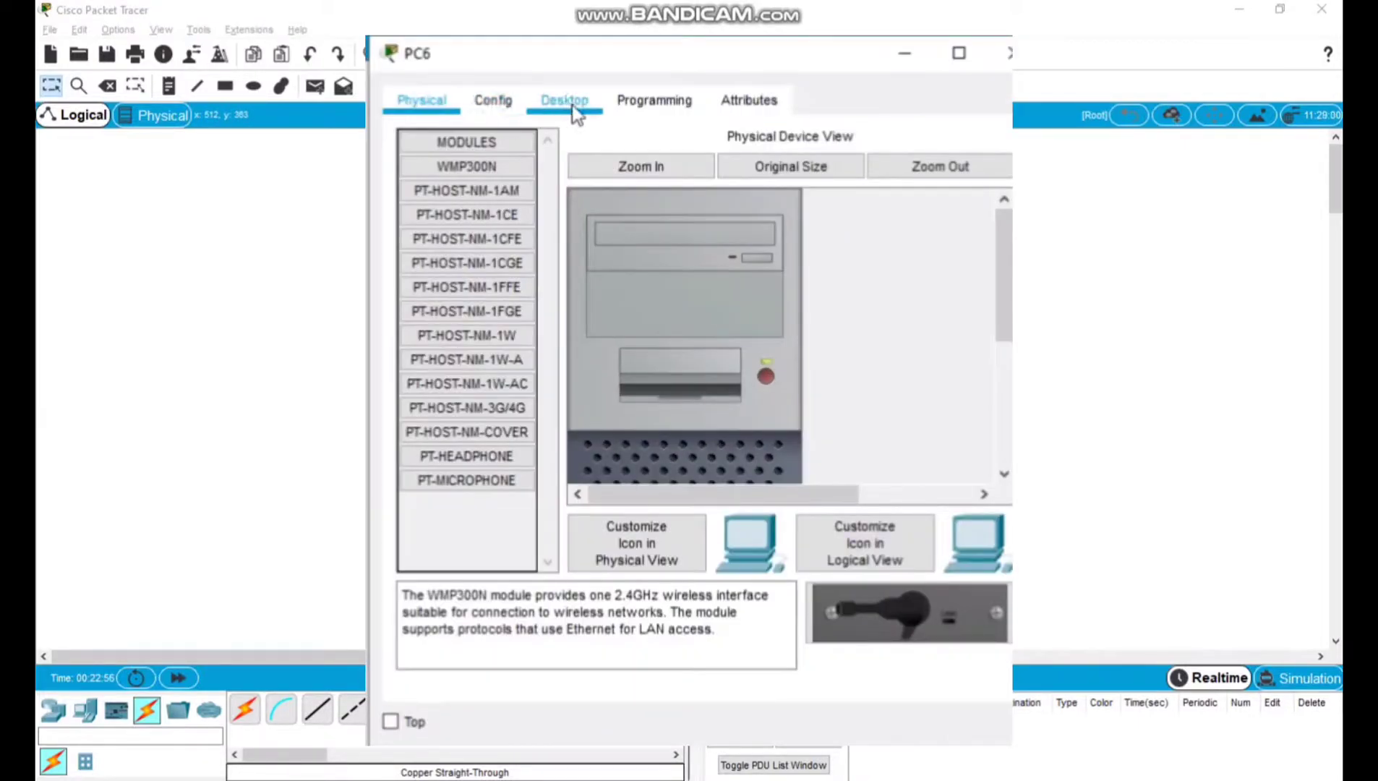
{"action": "left_click", "coordinate": [565, 101]}
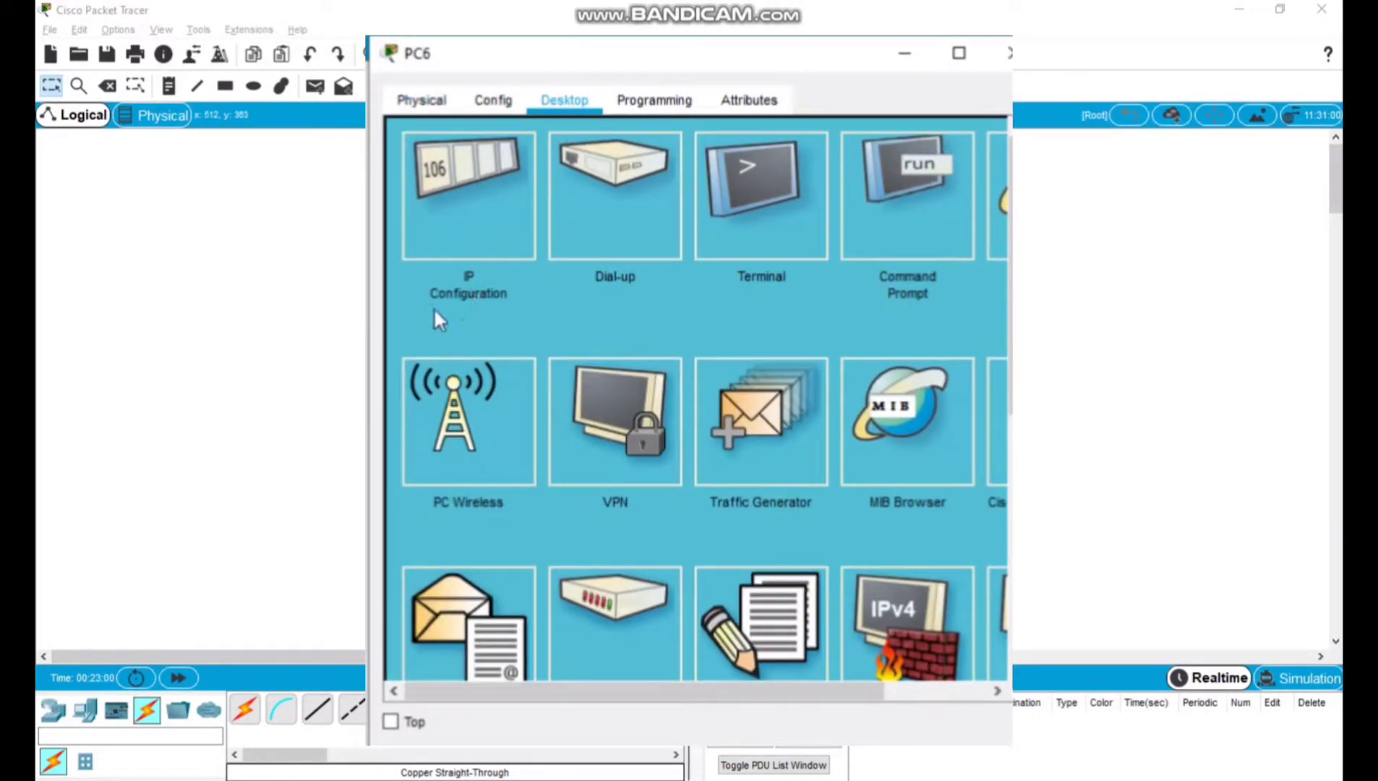
{"action": "left_click", "coordinate": [498, 200]}
{"action": "left_click", "coordinate": [606, 265]}
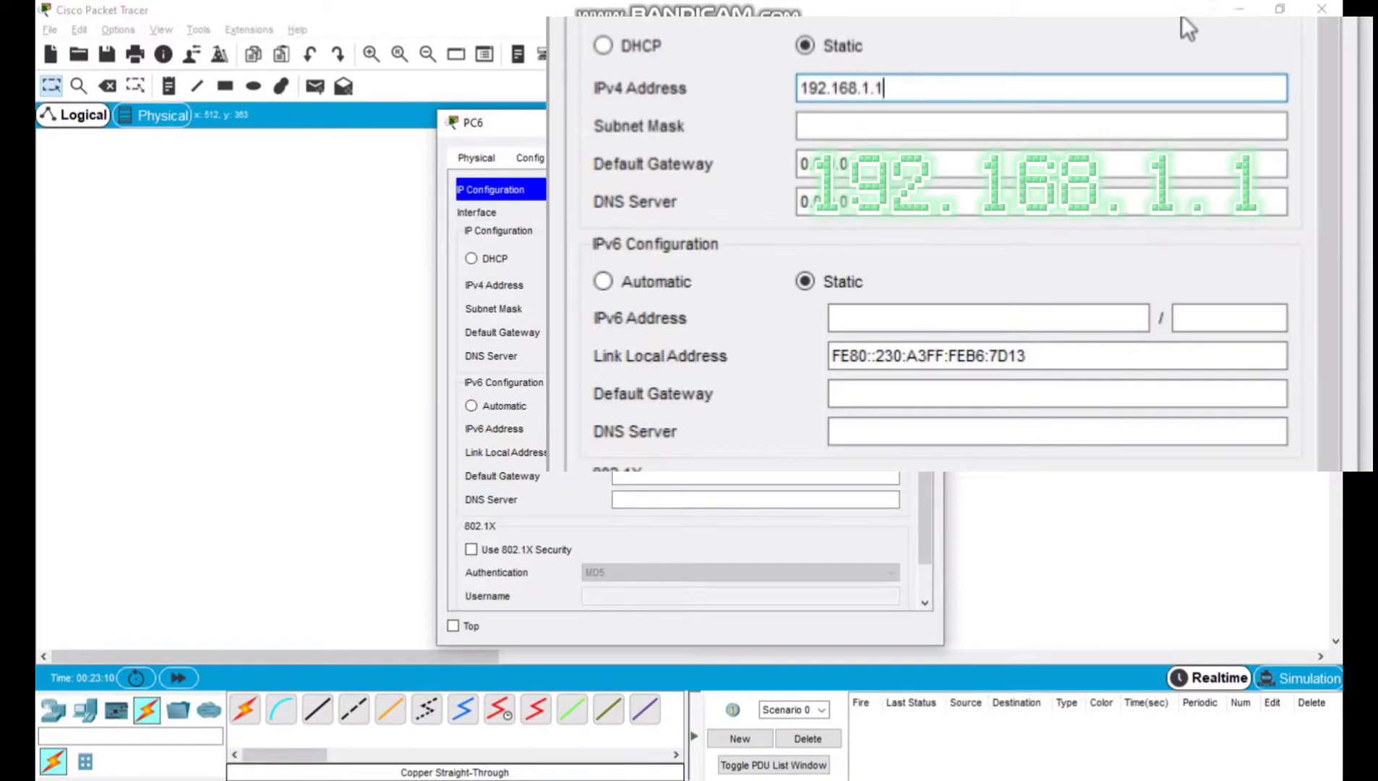
{"action": "left_click", "coordinate": [766, 120]}
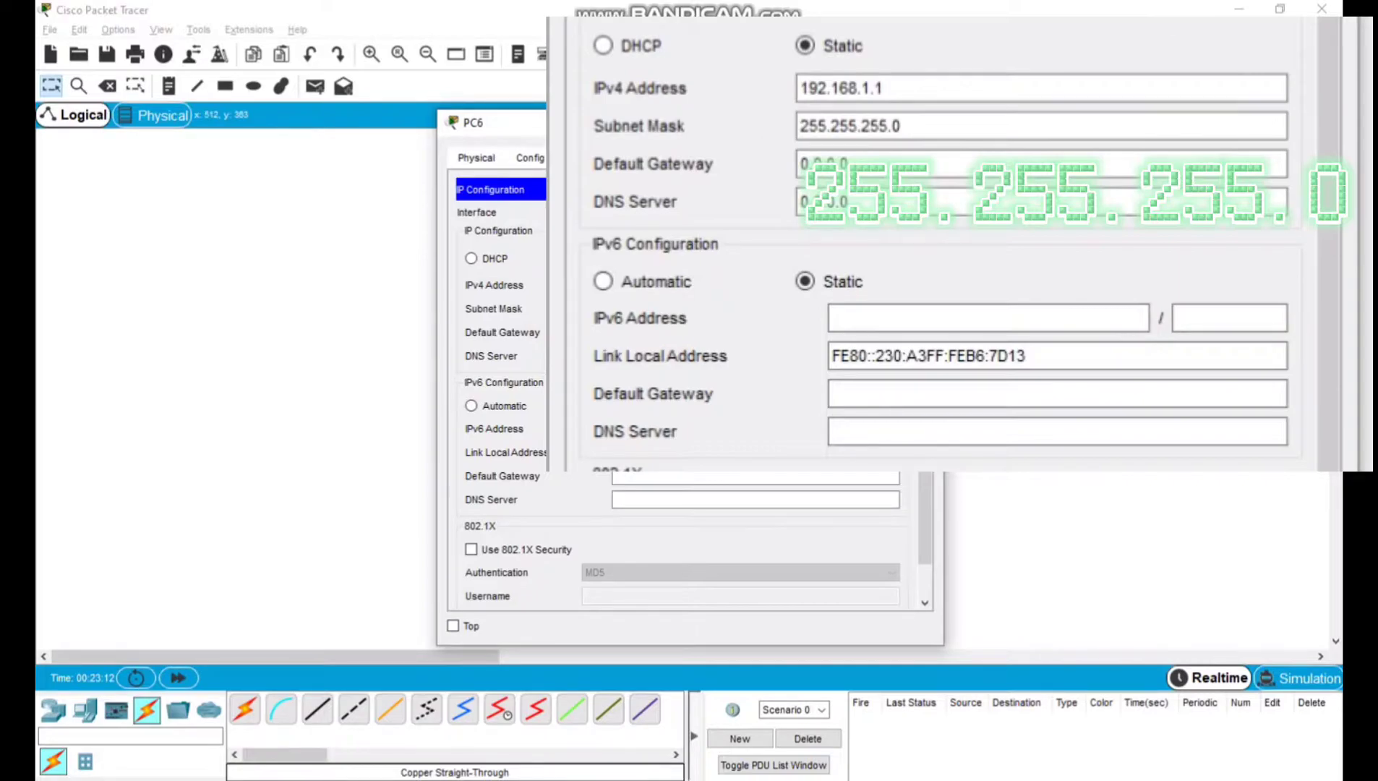
{"action": "left_click", "coordinate": [931, 122]}
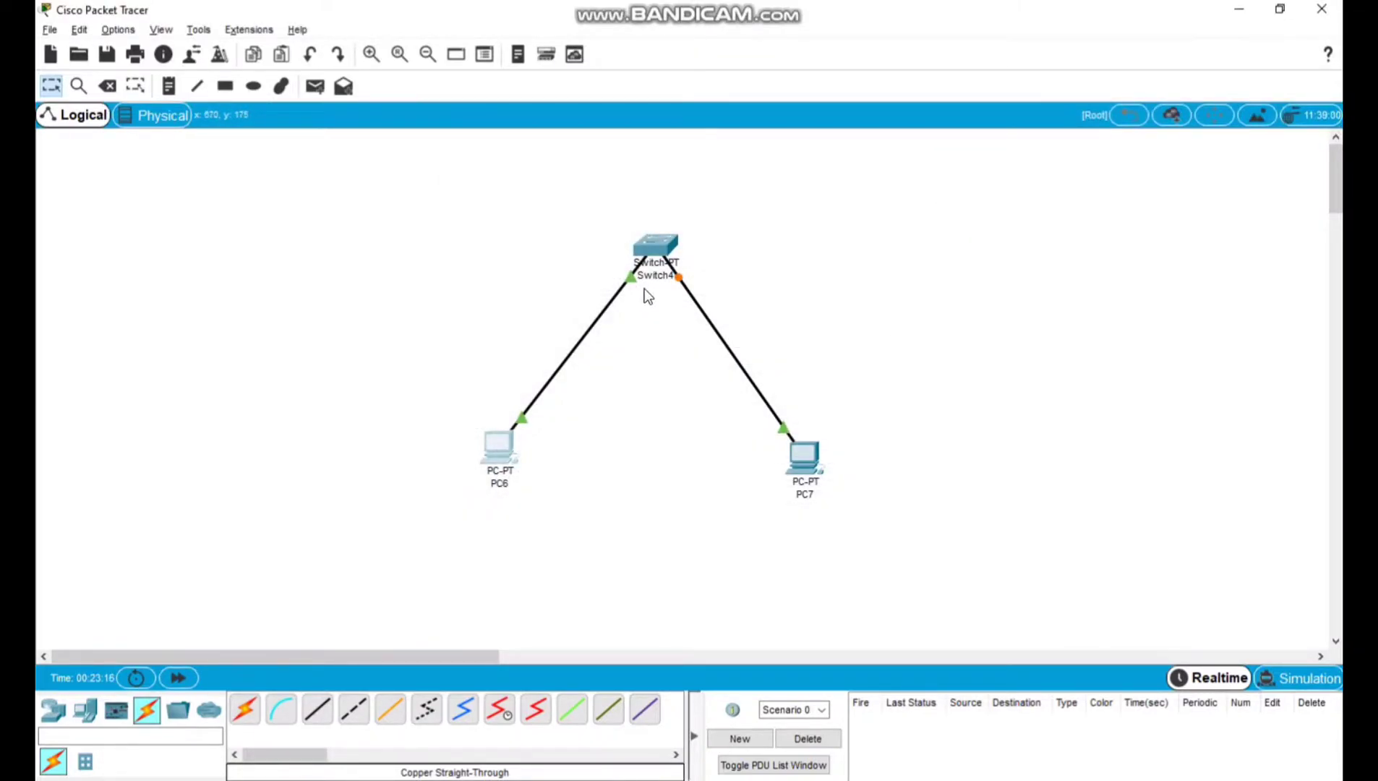
Give PC7 the static IPv4 address 192.168.1.2 with subnet mask 255.255.255.0.
{"action": "left_click", "coordinate": [805, 462]}
{"action": "left_click", "coordinate": [584, 157]}
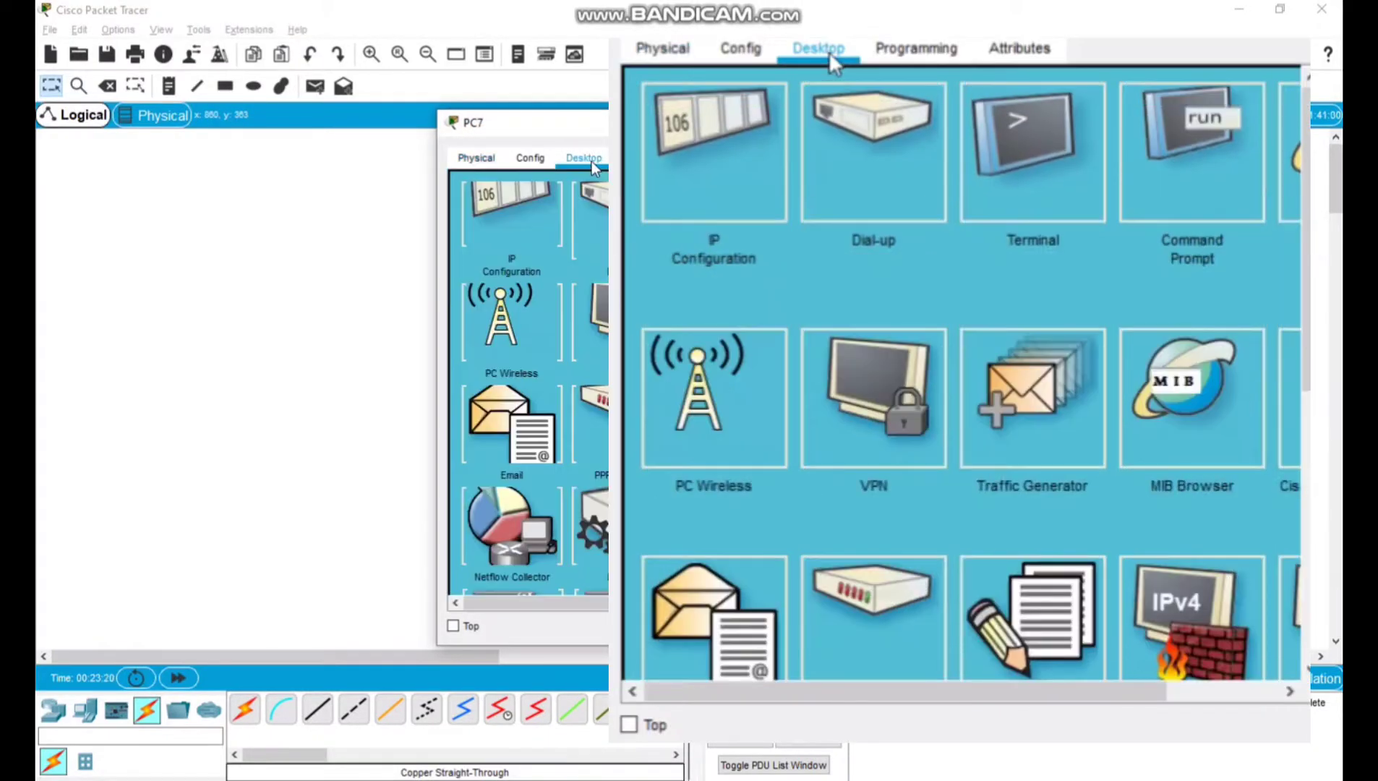
{"action": "left_click", "coordinate": [510, 204]}
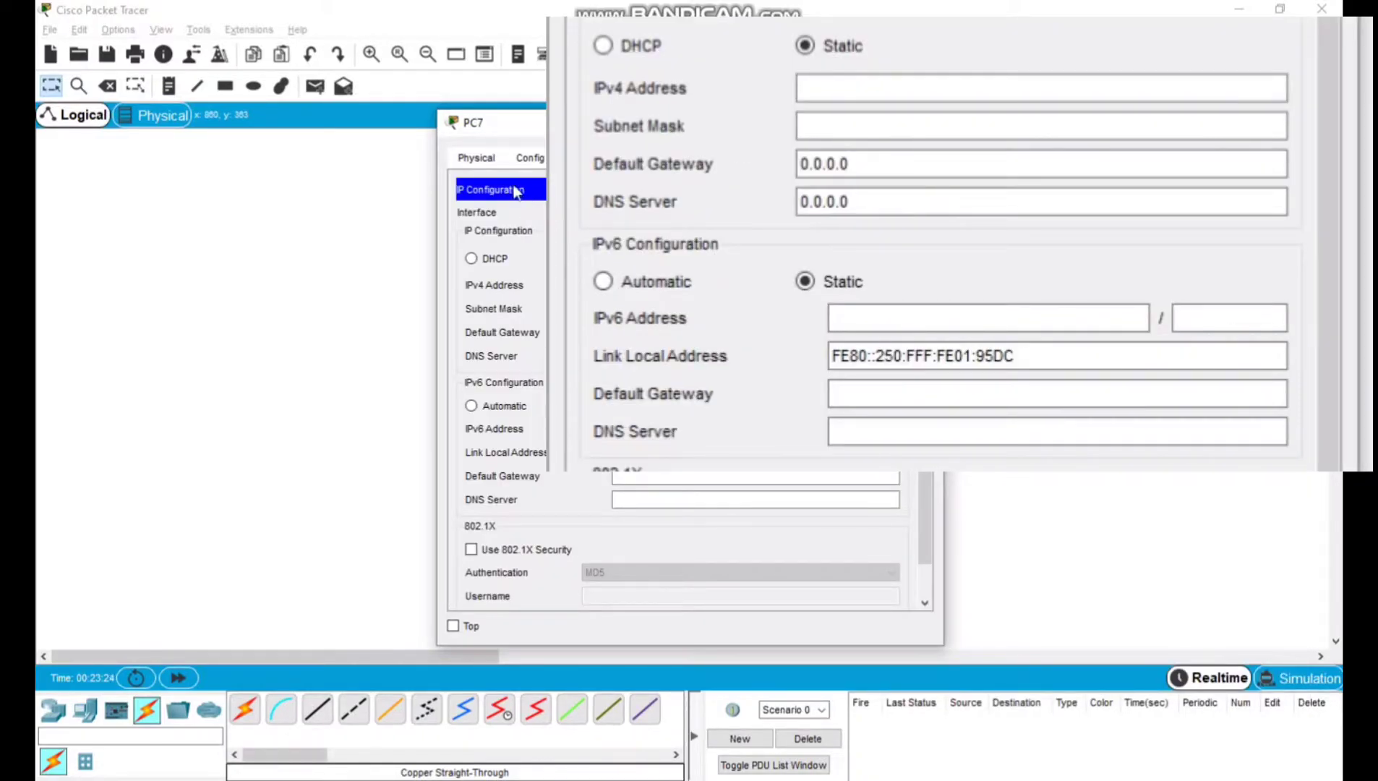
{"action": "left_click", "coordinate": [646, 288]}
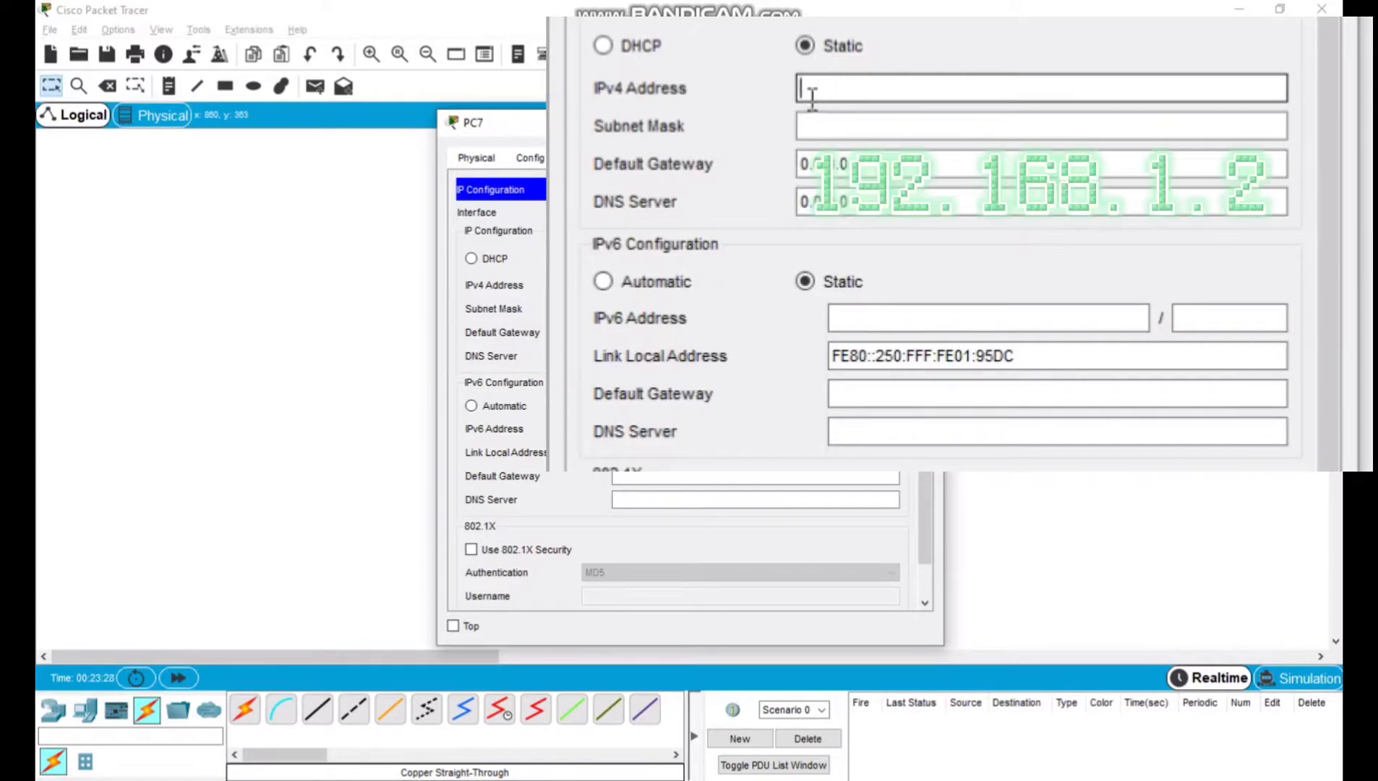
{"action": "type", "text": "192"}
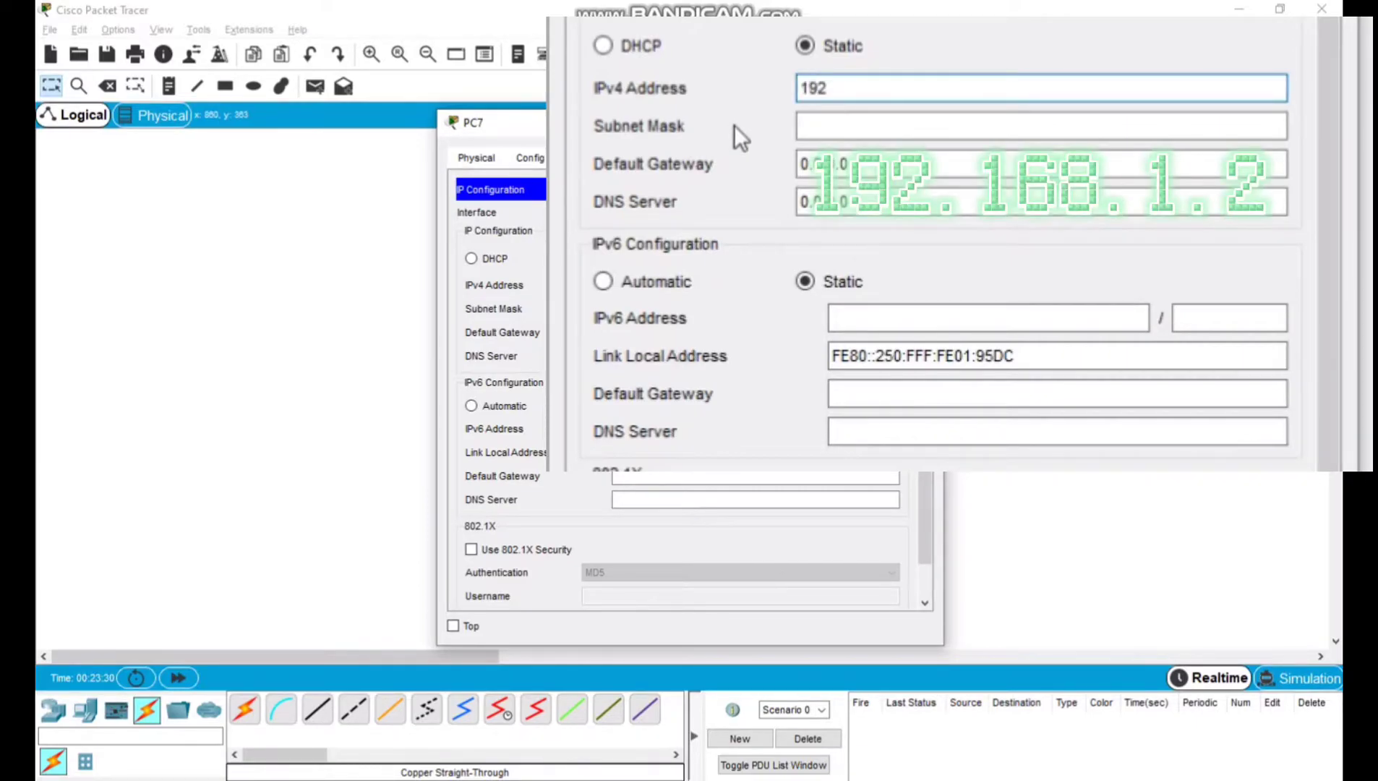
{"action": "type", "text": ".168.1.2"}
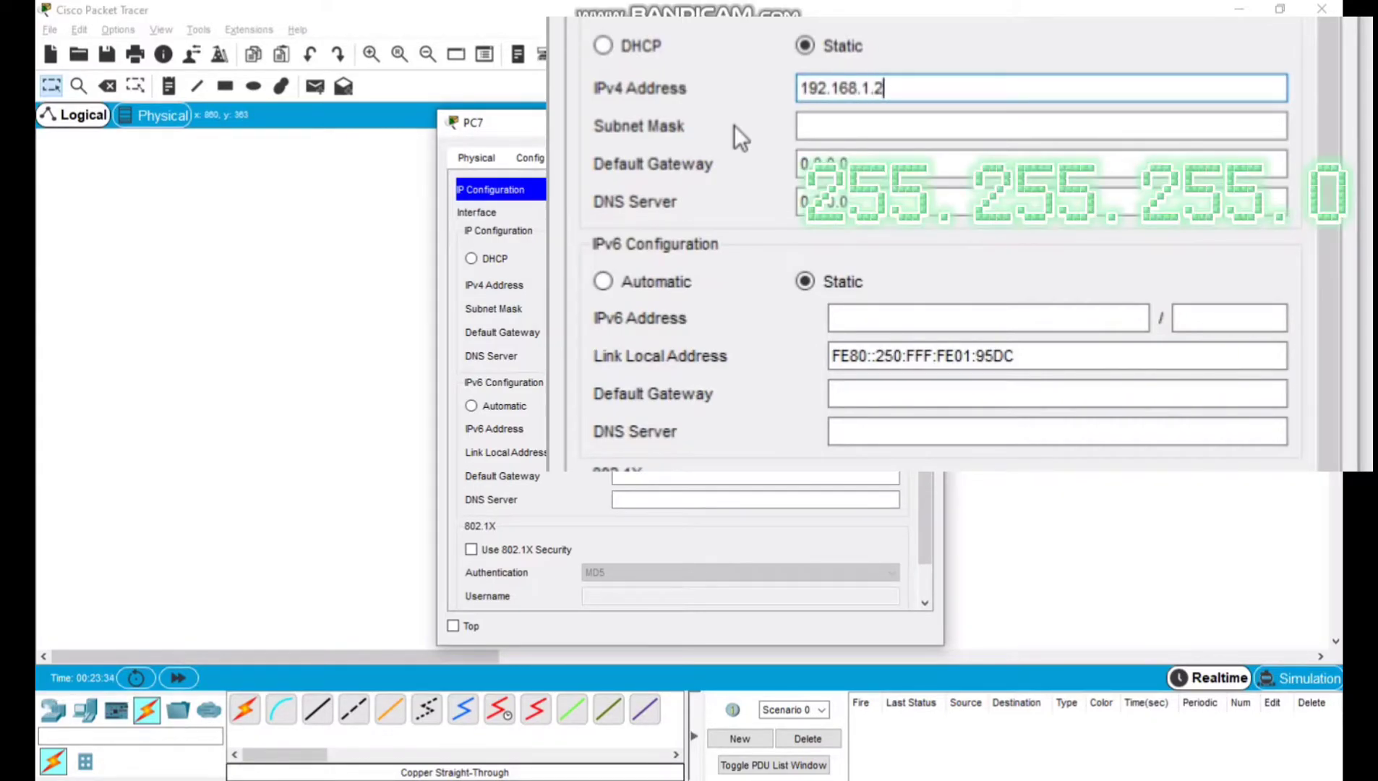
{"action": "key", "text": "Tab"}
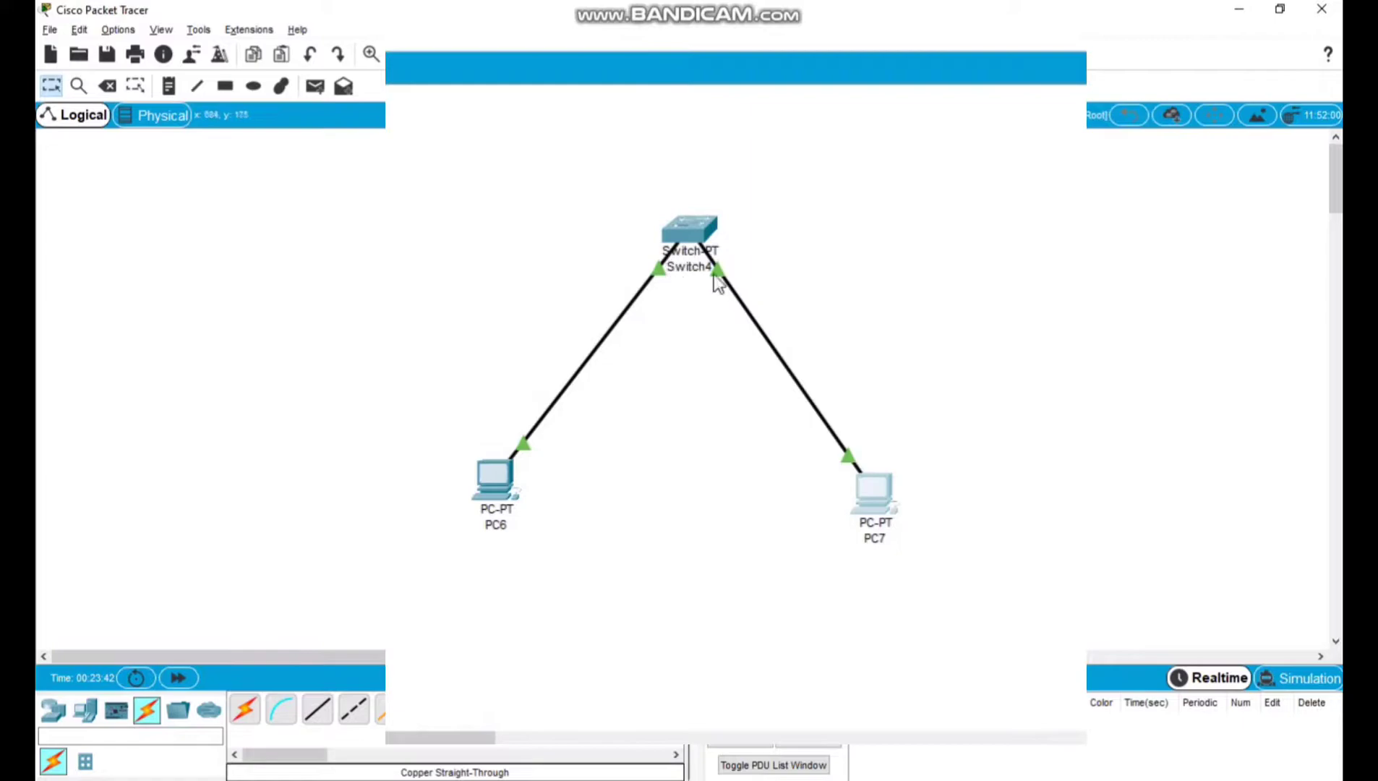
Send a simple PDU from PC6 to PC7 to test the link, and delete the test scenario.
{"action": "left_click", "coordinate": [315, 86]}
{"action": "left_click", "coordinate": [499, 450]}
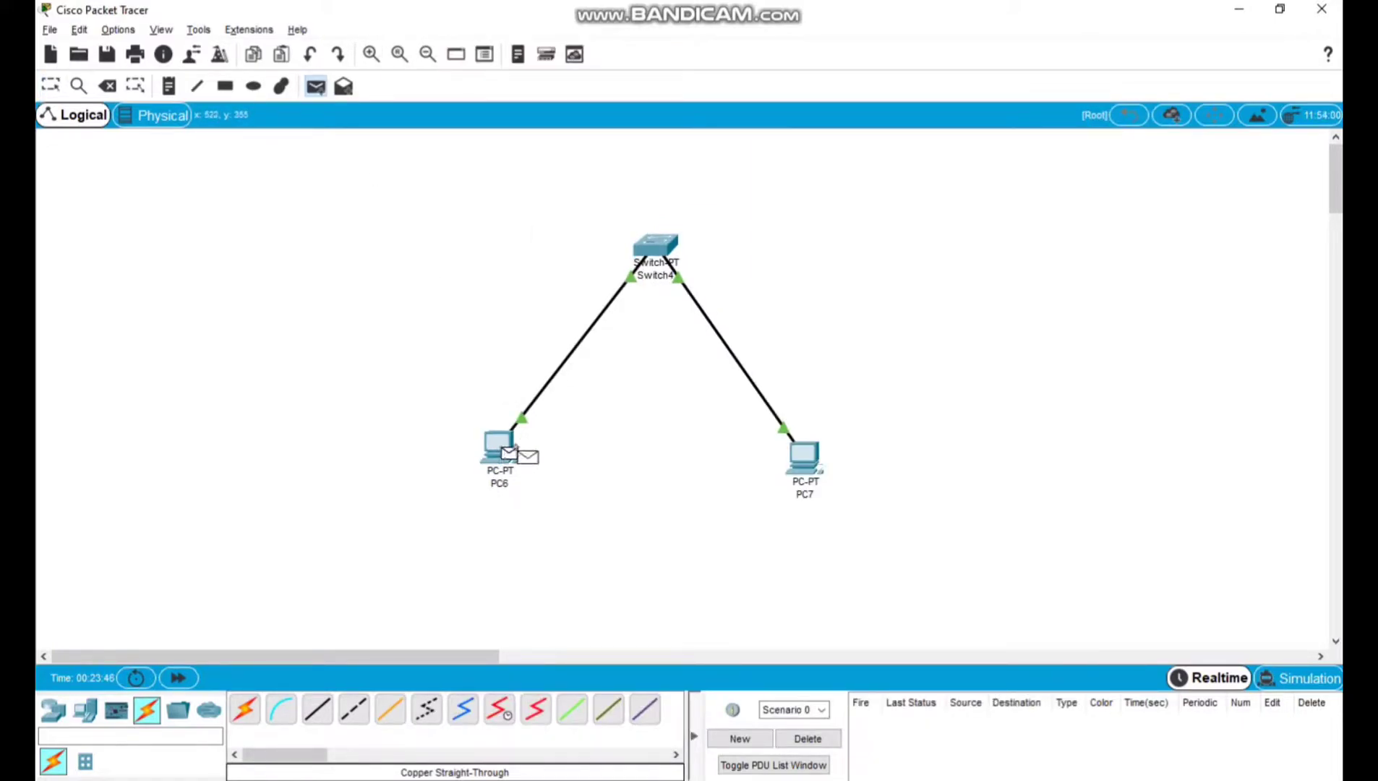
{"action": "left_click", "coordinate": [819, 461]}
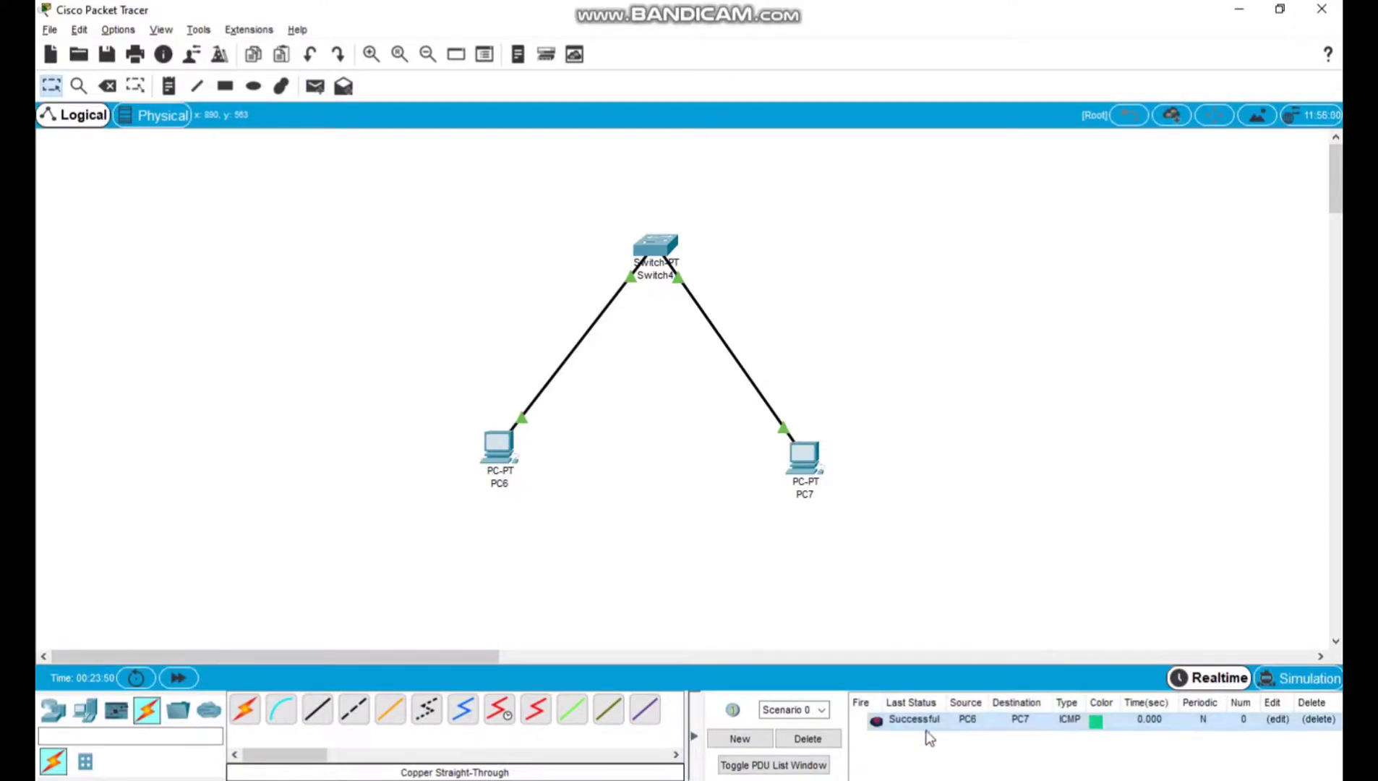
{"action": "left_click", "coordinate": [823, 741]}
Ping 192.168.1.2 from PC6's command prompt, review the replies and close the PC6 window.
{"action": "left_click", "coordinate": [499, 450]}
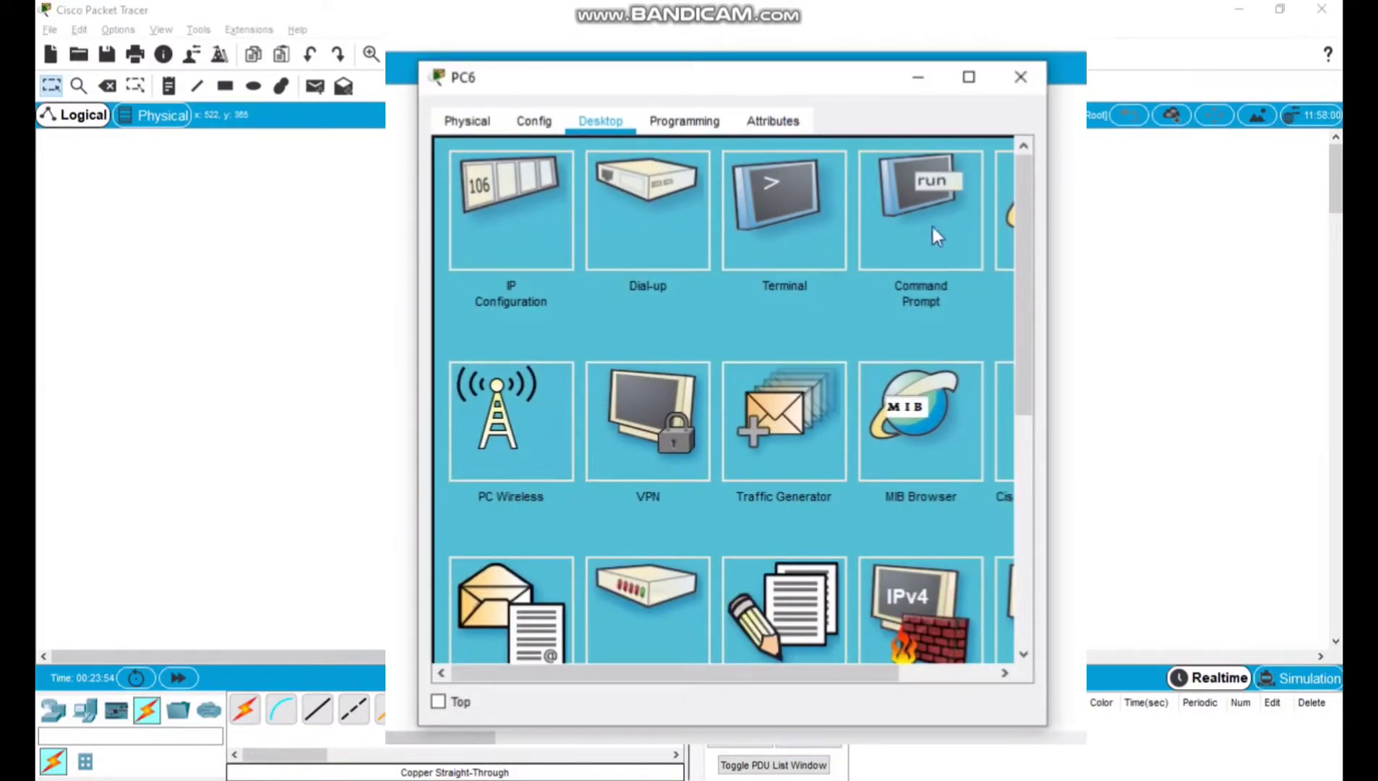
{"action": "left_click", "coordinate": [935, 232]}
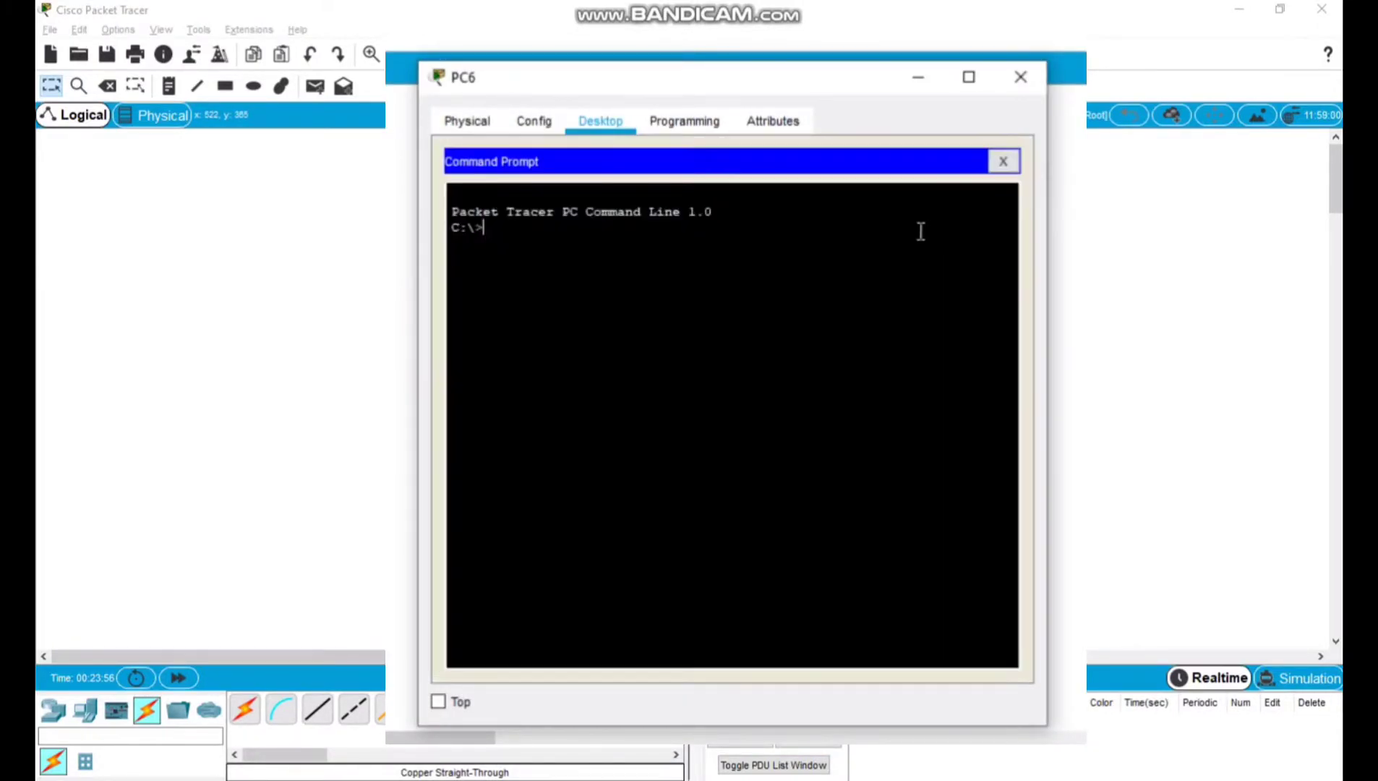
{"action": "type", "text": "ping 192.168.1.2"}
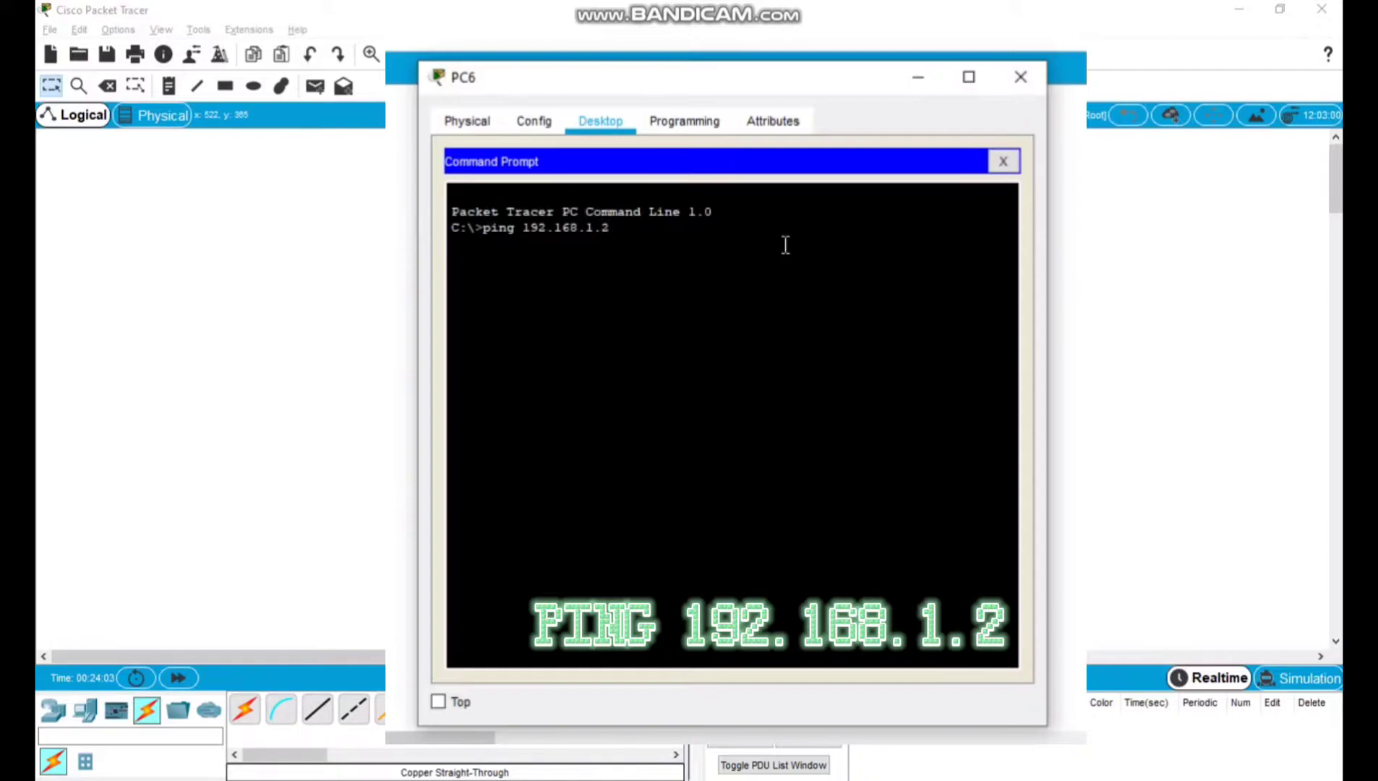
{"action": "key", "text": "Return"}
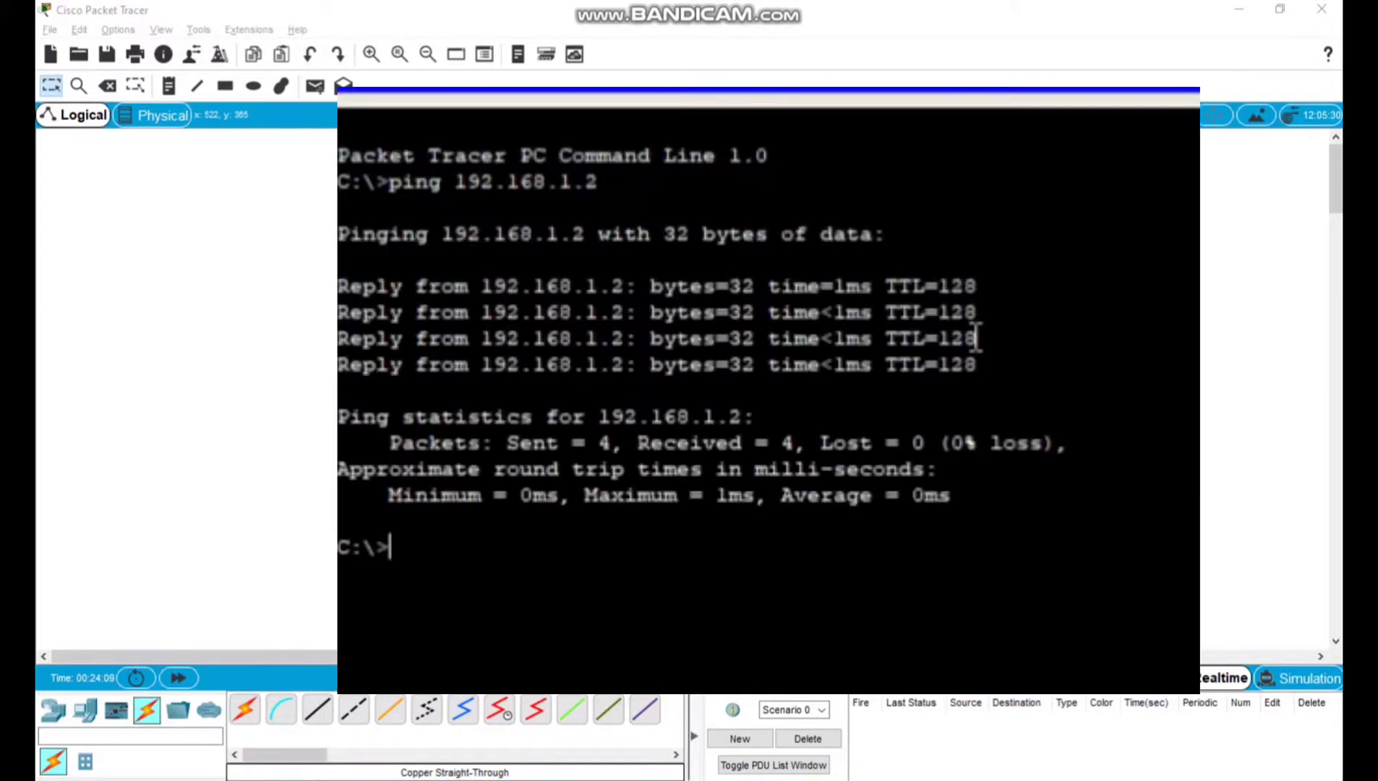
{"action": "left_click_drag", "start_coordinate": [777, 333], "coordinate": [463, 281]}
{"action": "left_click", "coordinate": [1012, 580]}
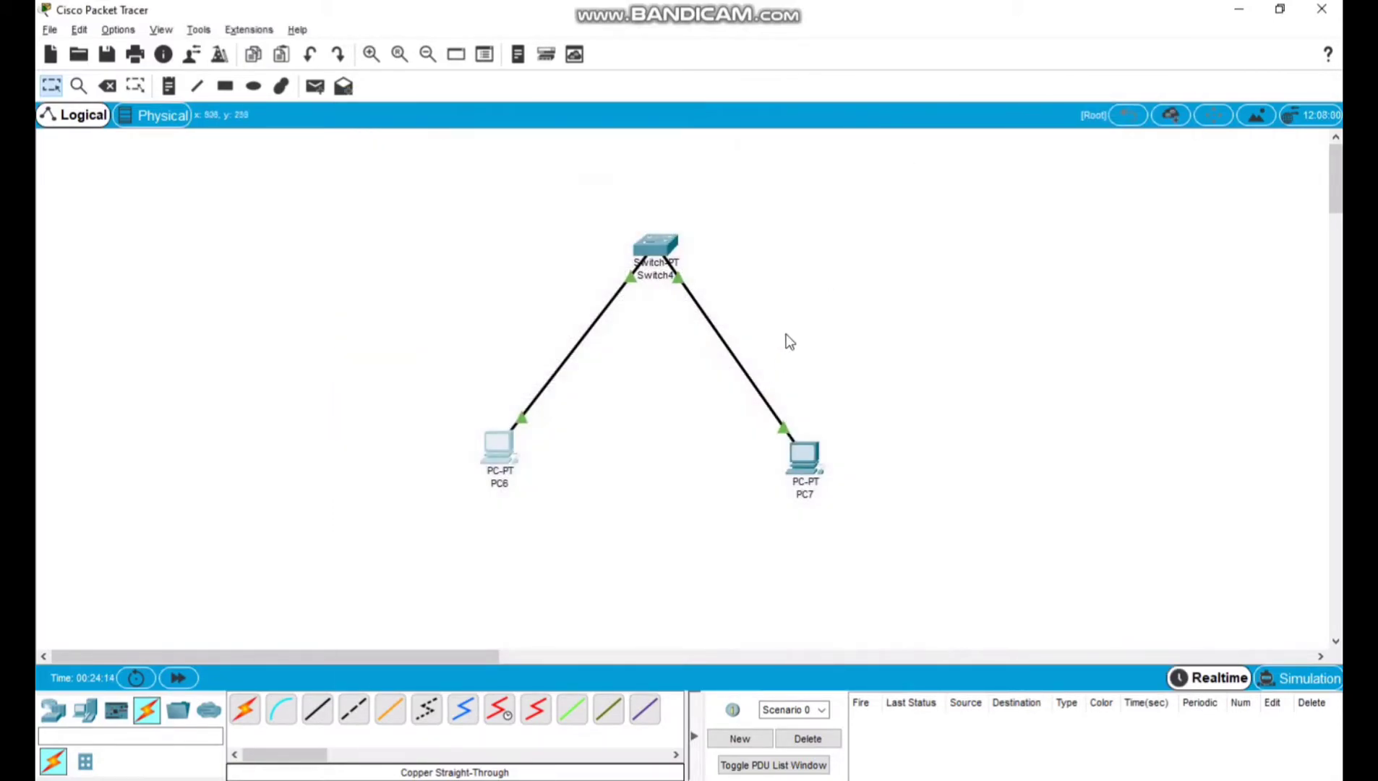
Ping 192.168.1.1 from PC7's command prompt, review the replies and close the PC7 window.
{"action": "left_click", "coordinate": [804, 463]}
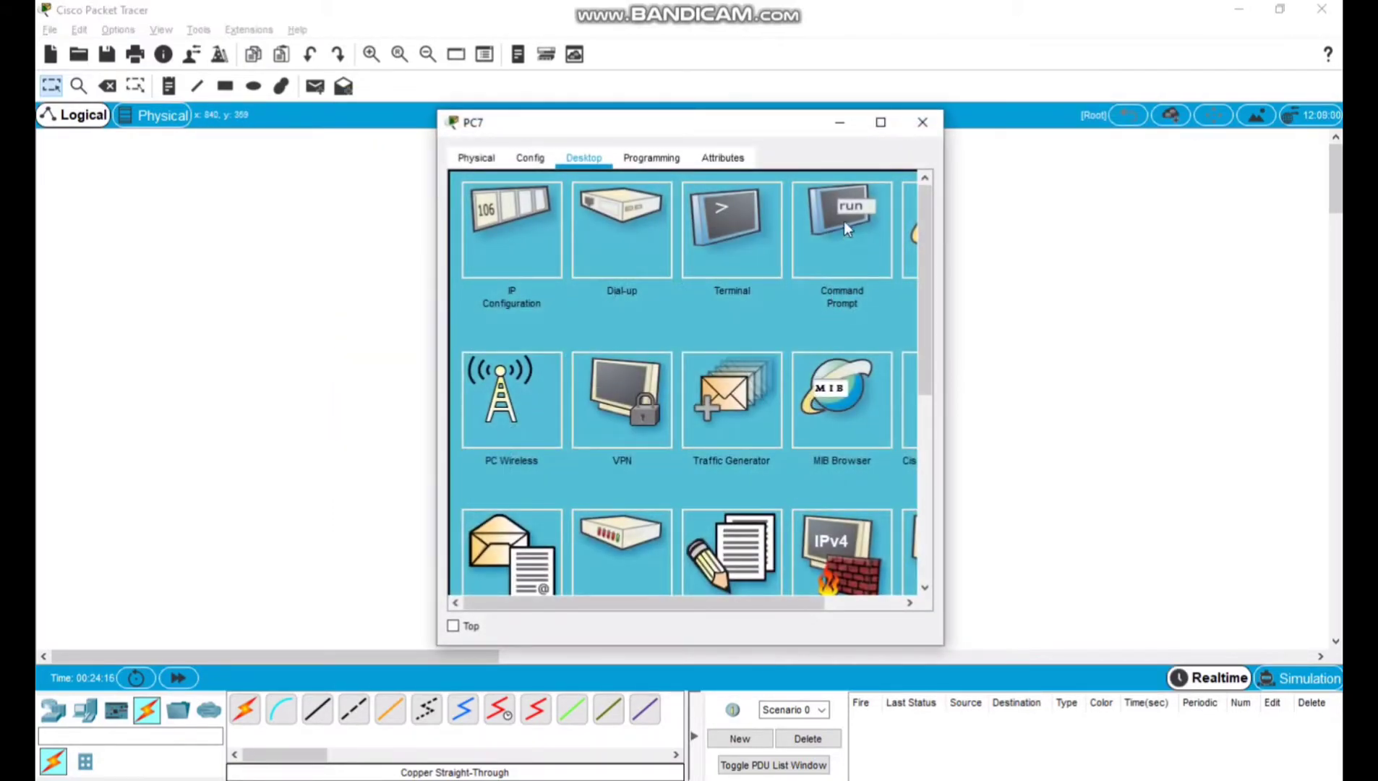
{"action": "left_click", "coordinate": [844, 220]}
{"action": "type", "text": "ping 192"}
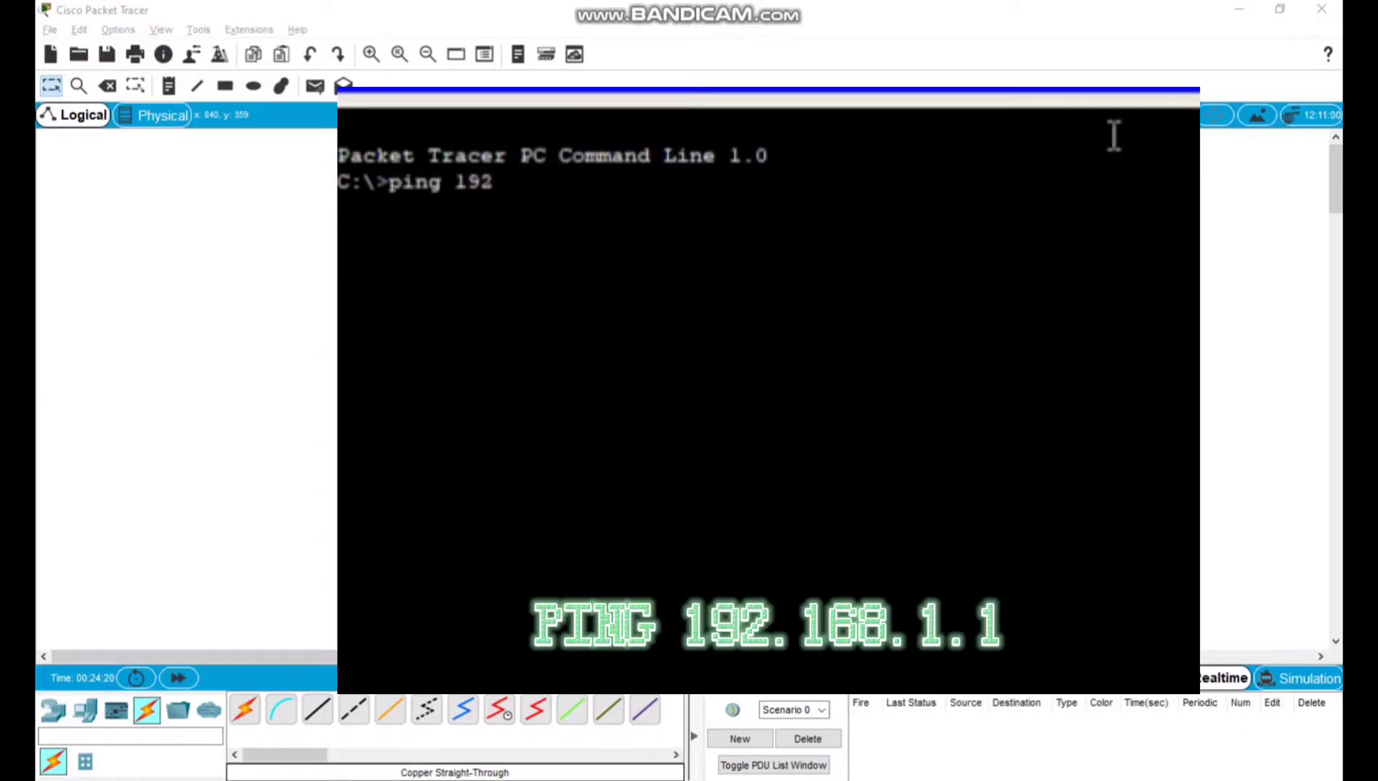
{"action": "type", "text": ".168.1.1"}
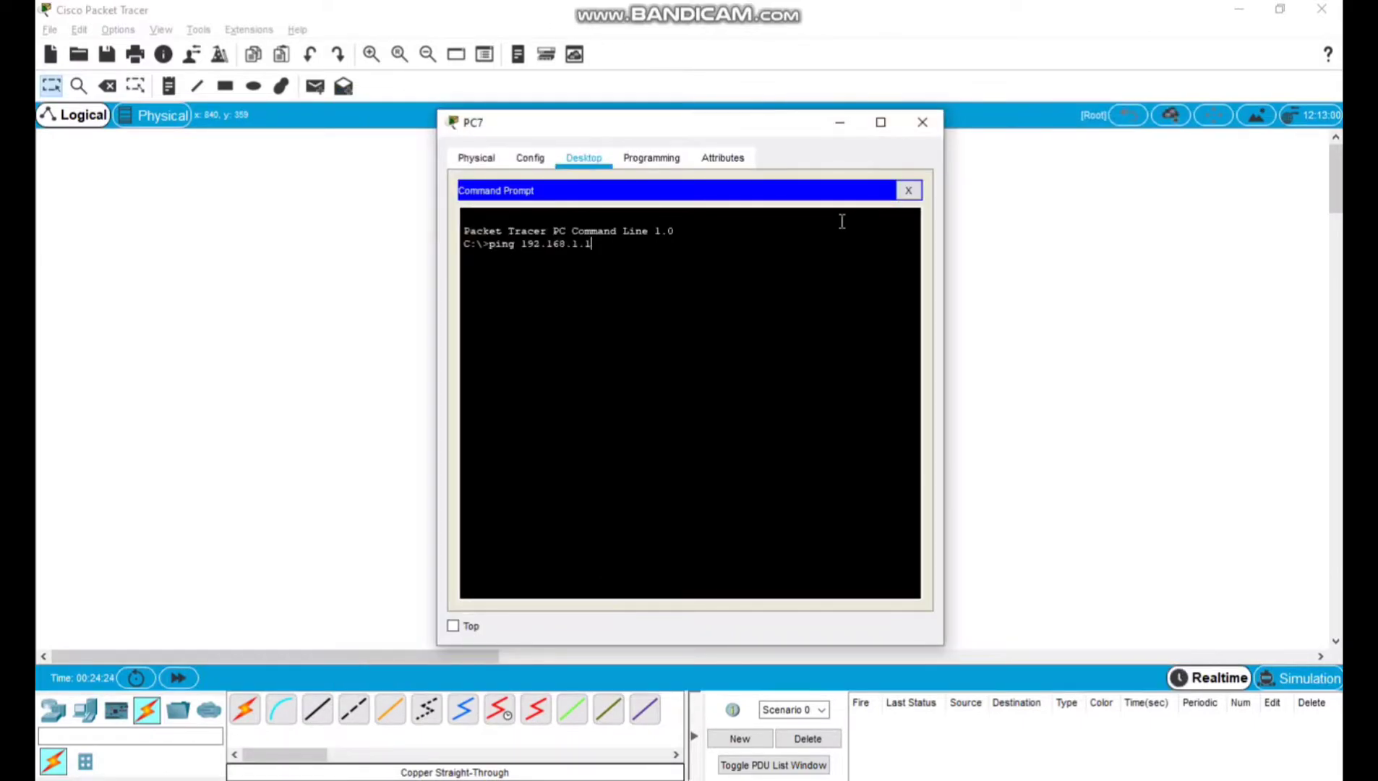
{"action": "key", "text": "Return"}
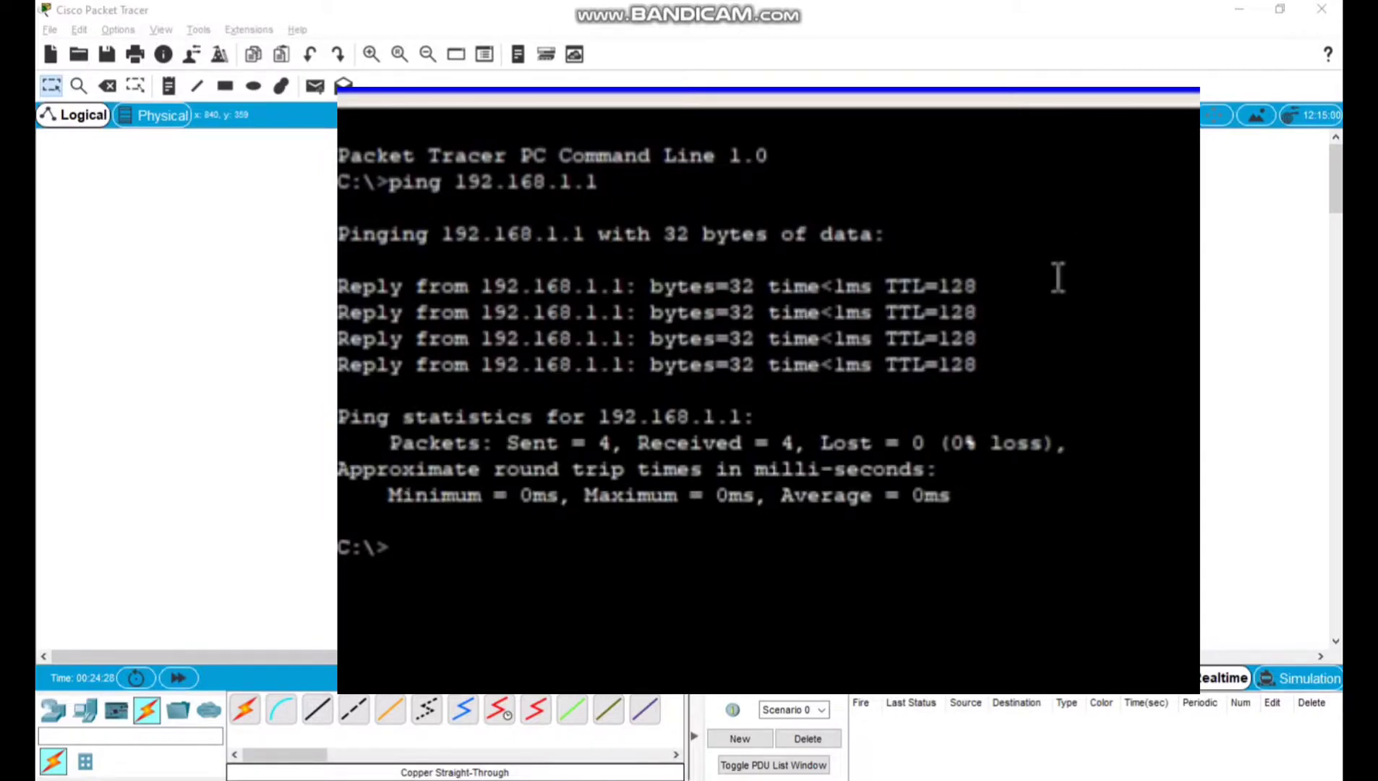
{"action": "left_click_drag", "start_coordinate": [965, 365], "coordinate": [406, 283]}
{"action": "left_click", "coordinate": [781, 394]}
{"action": "left_click", "coordinate": [969, 139]}
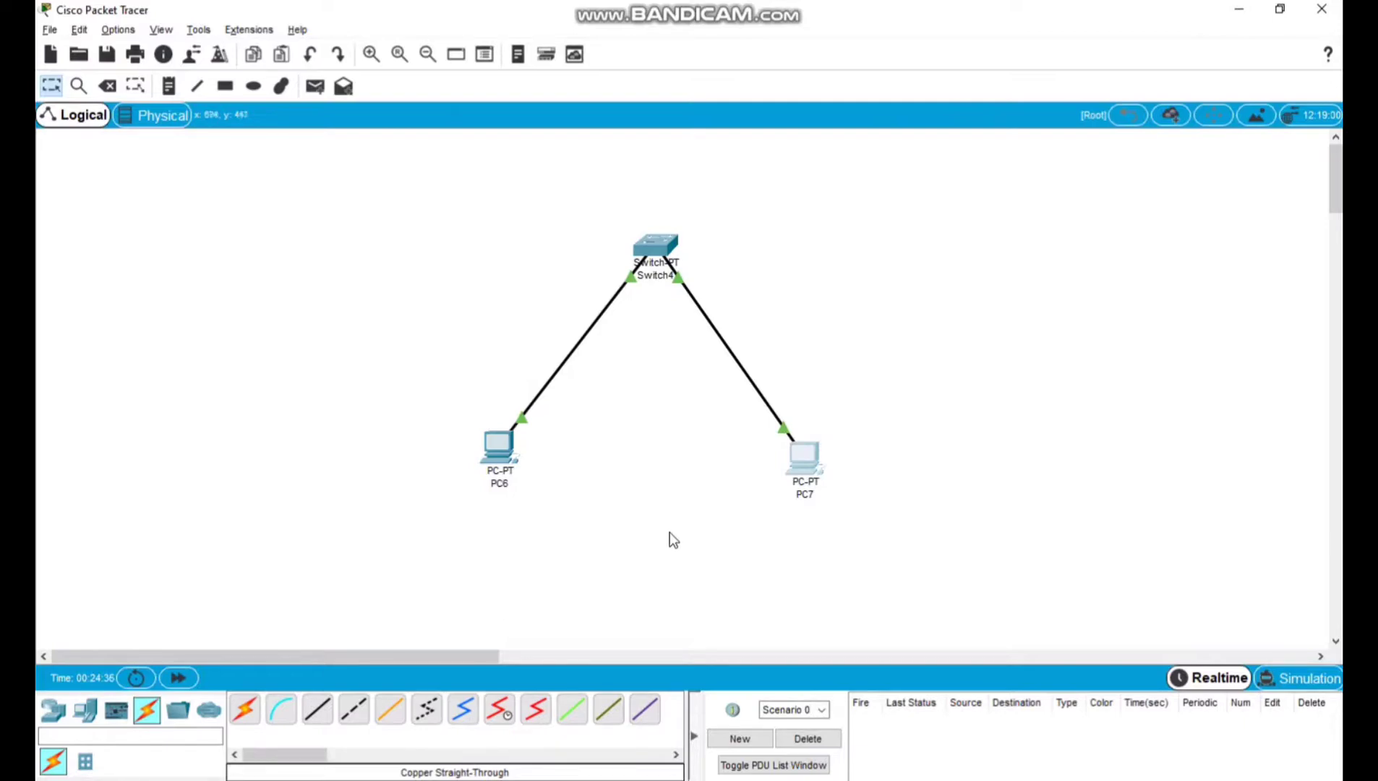
{"action": "left_click", "coordinate": [665, 779]}
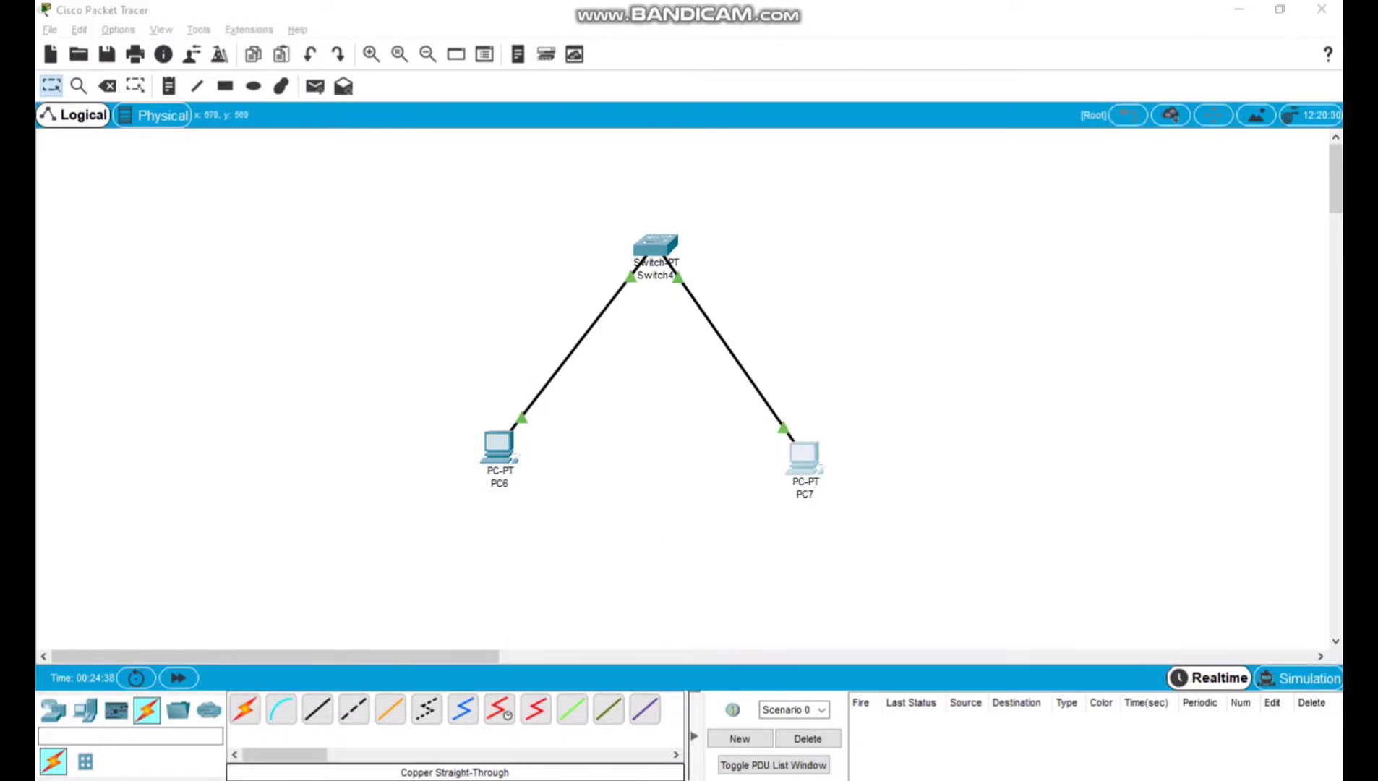
{"action": "left_click", "coordinate": [908, 186]}
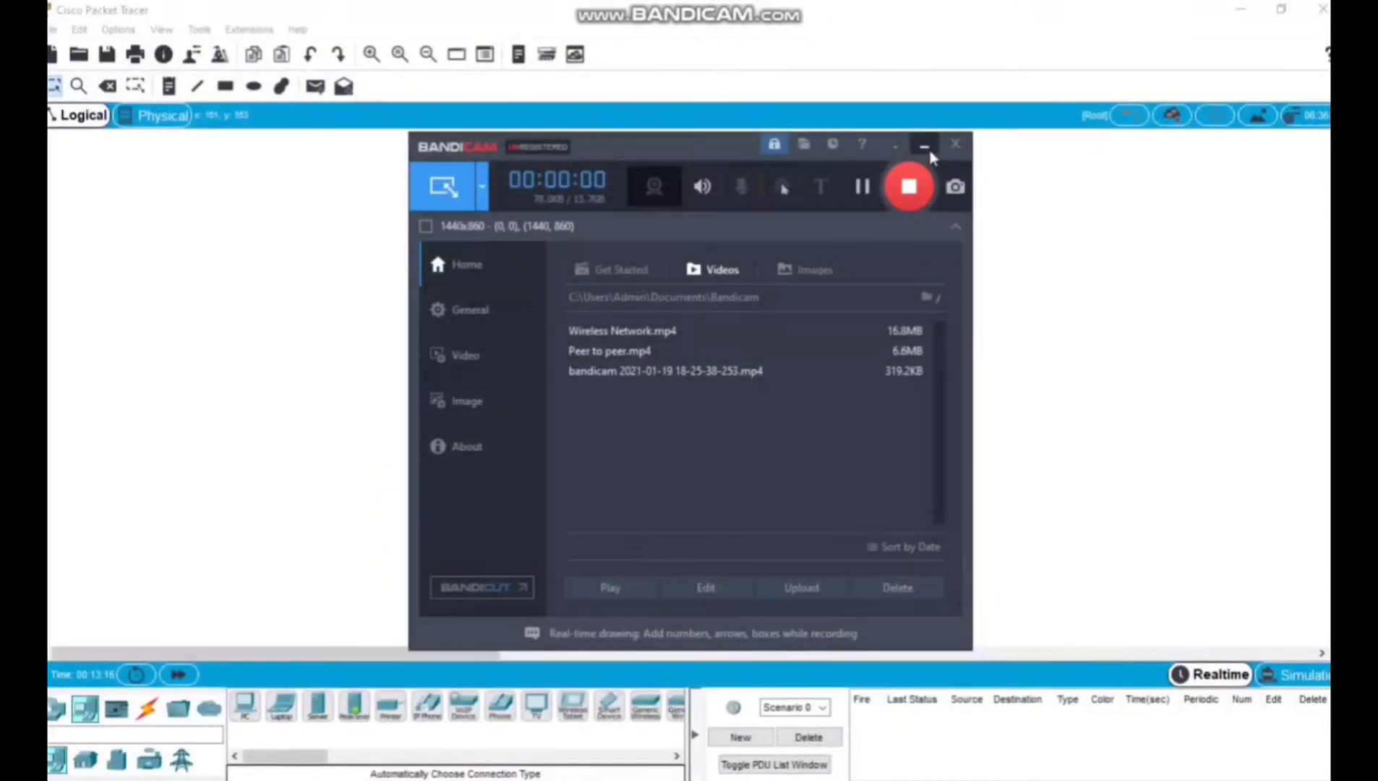
{"action": "left_click", "coordinate": [925, 147]}
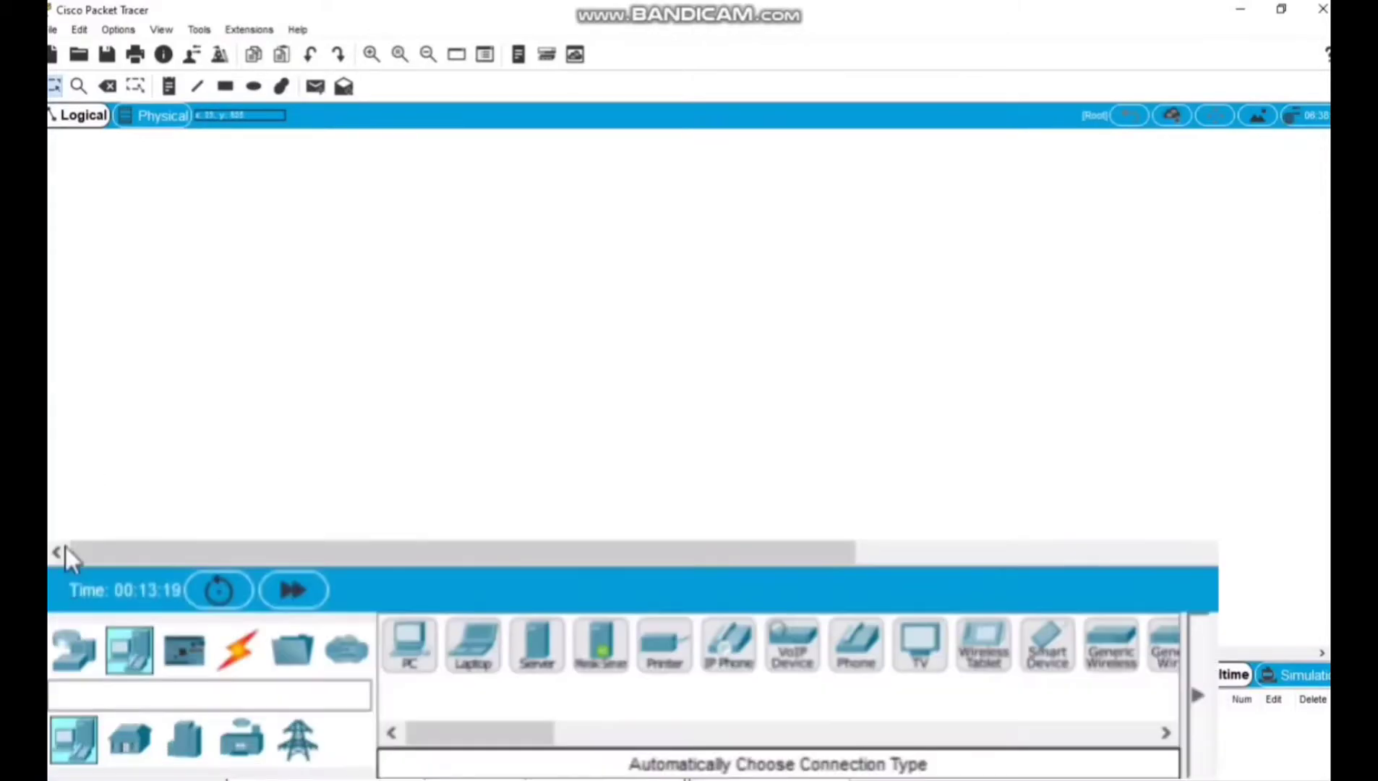
Place a PT-Router near the top centre of the empty workspace and a PT-Switch below it.
{"action": "left_click", "coordinate": [68, 654]}
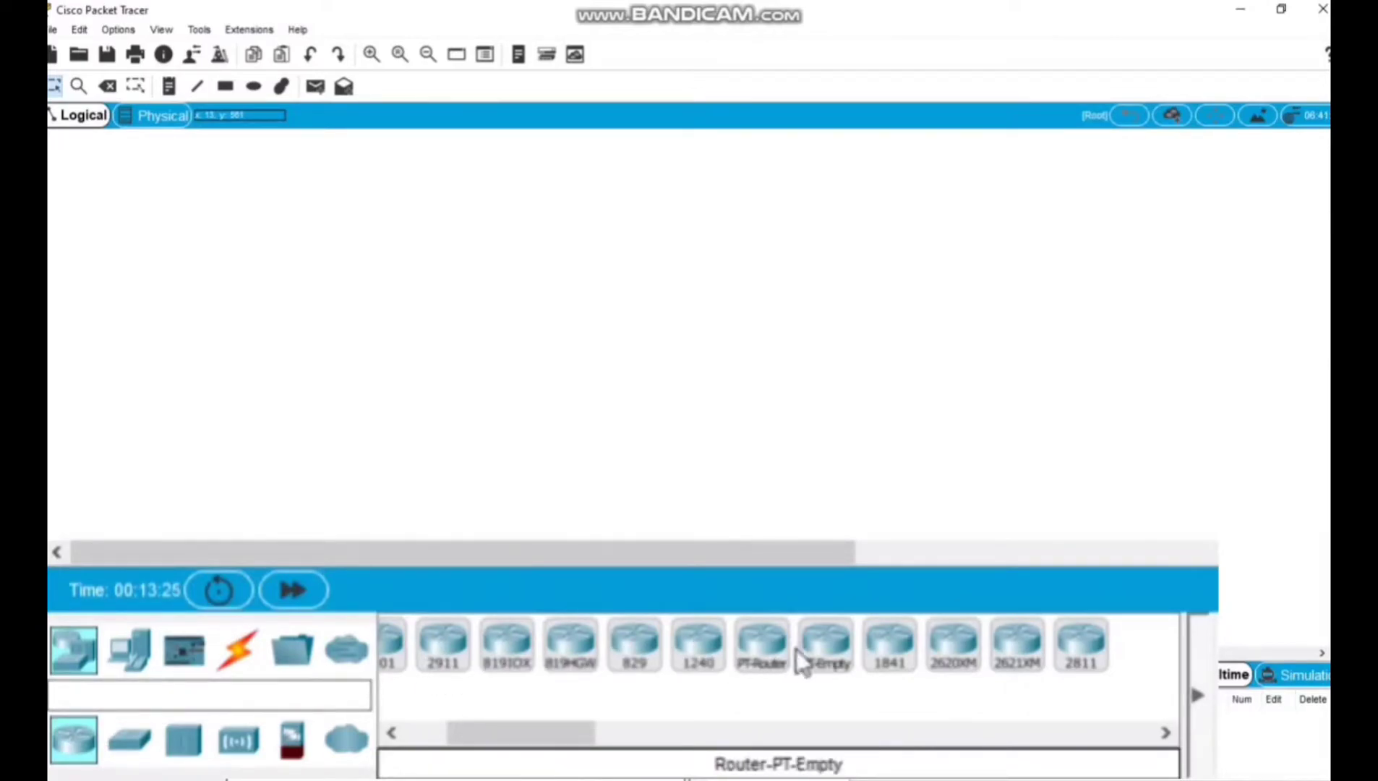
{"action": "left_click_drag", "start_coordinate": [765, 661], "coordinate": [646, 198]}
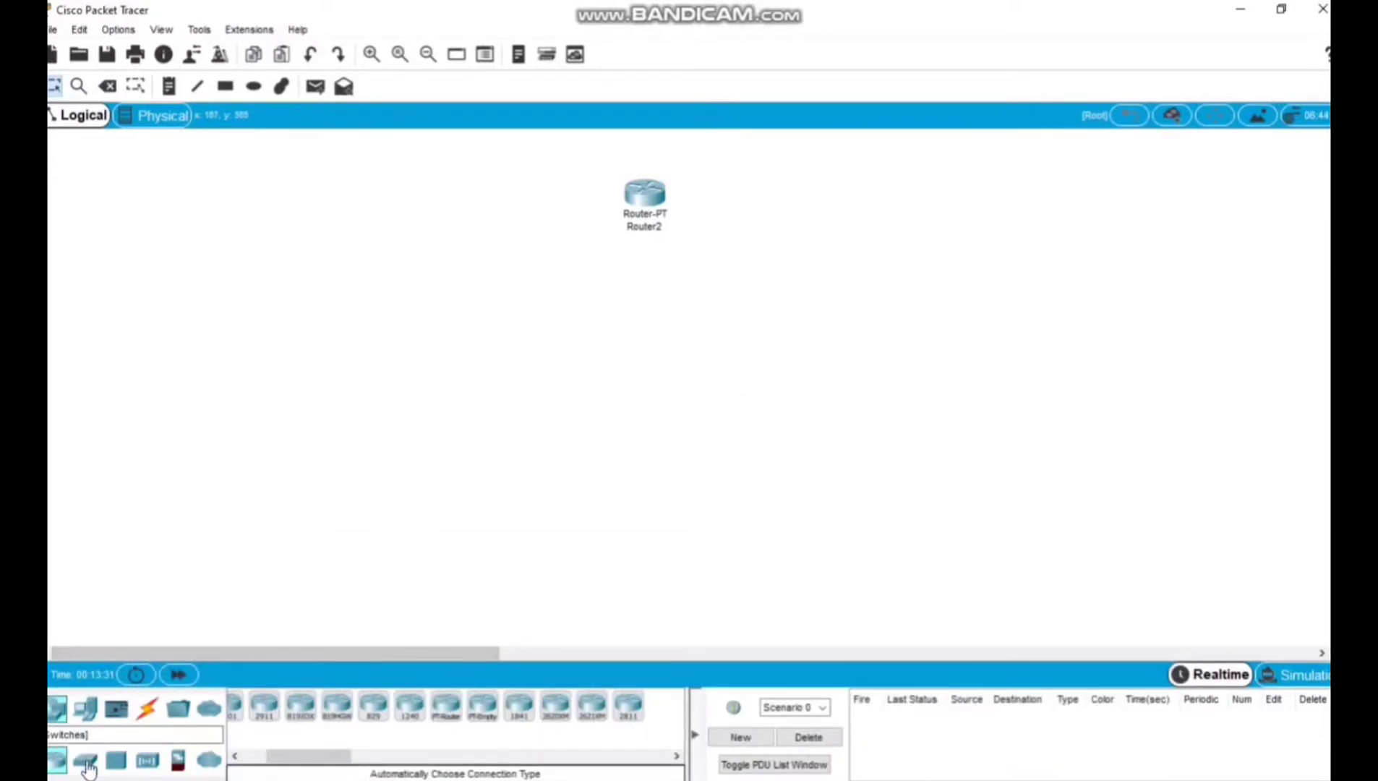
{"action": "left_click", "coordinate": [86, 763]}
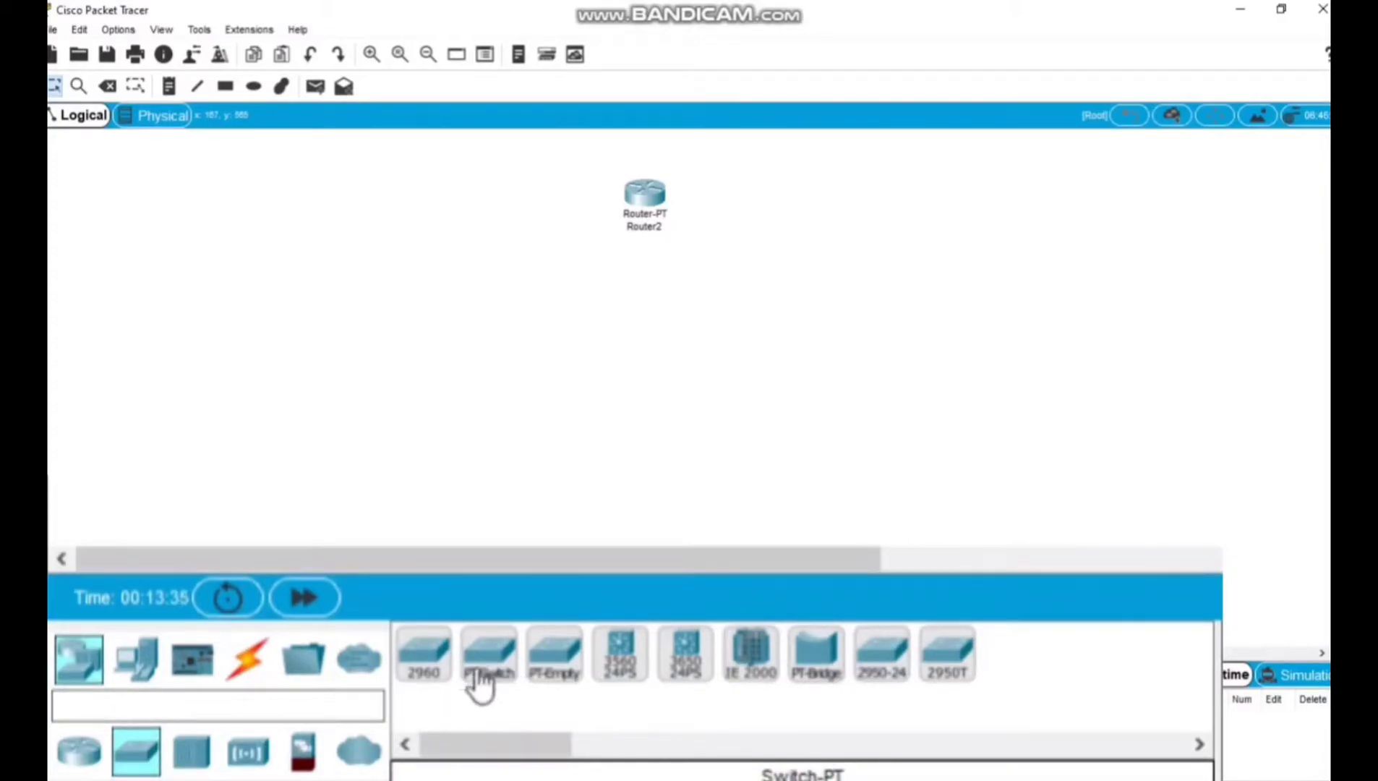
{"action": "left_click_drag", "start_coordinate": [492, 676], "coordinate": [645, 345]}
{"action": "left_click", "coordinate": [643, 340]}
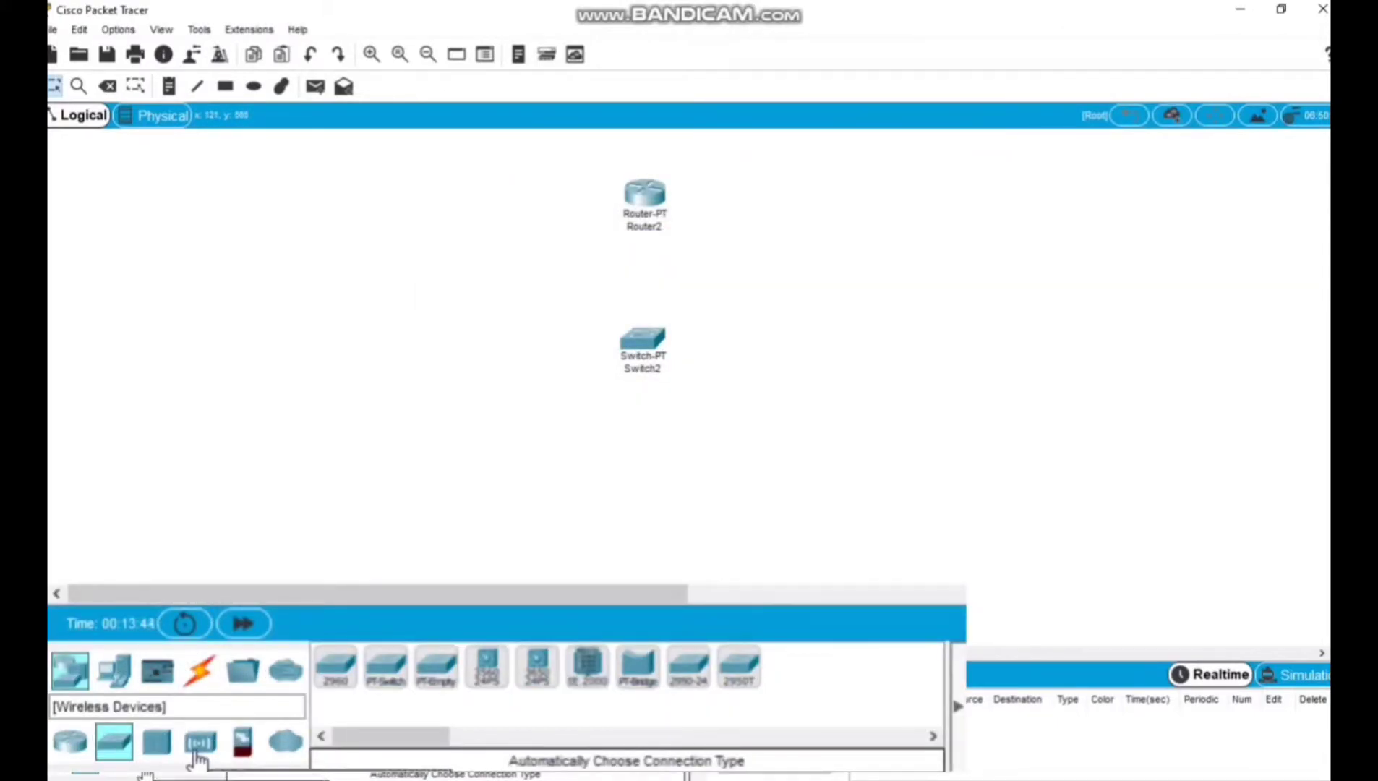
Add an AccessPoint-PT below the switch and two PCs beneath it, one on each side.
{"action": "left_click", "coordinate": [199, 745]}
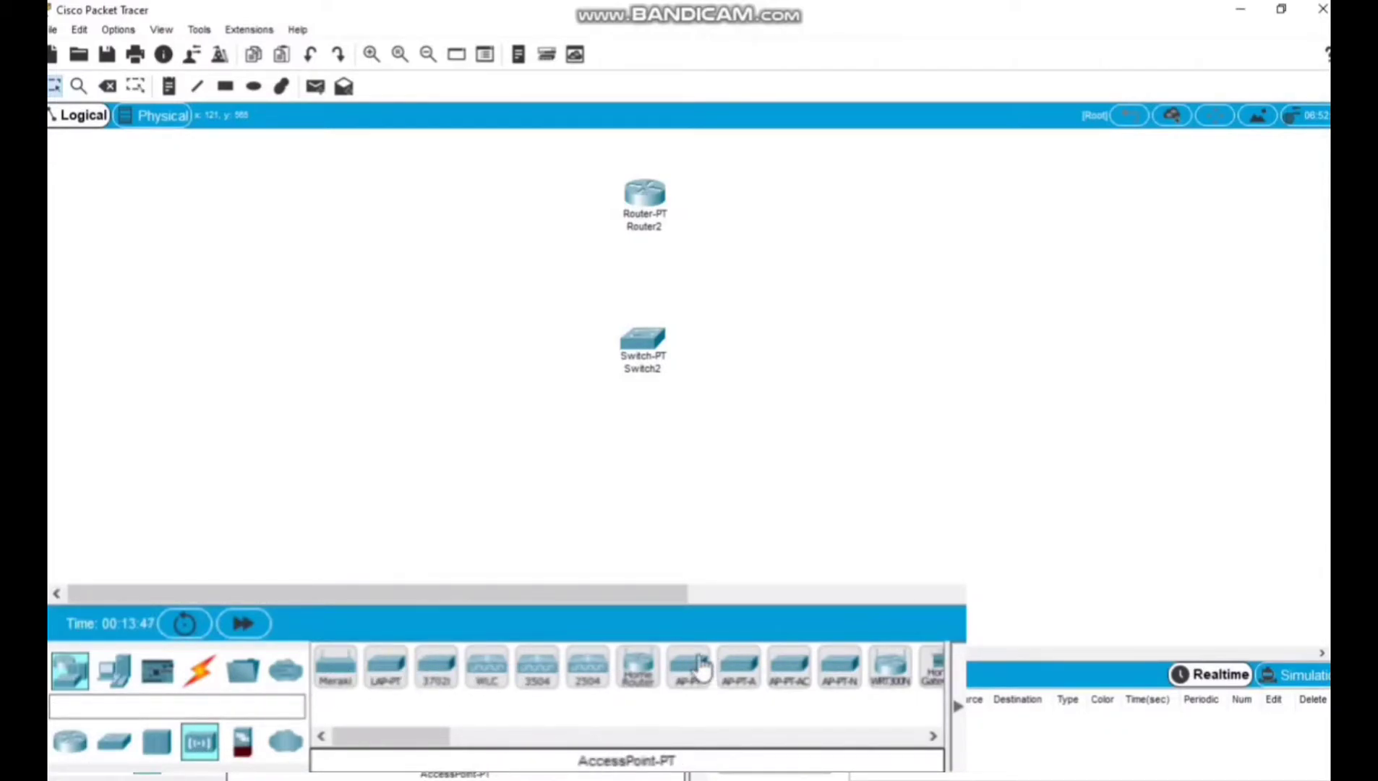
{"action": "left_click_drag", "start_coordinate": [689, 676], "coordinate": [641, 499]}
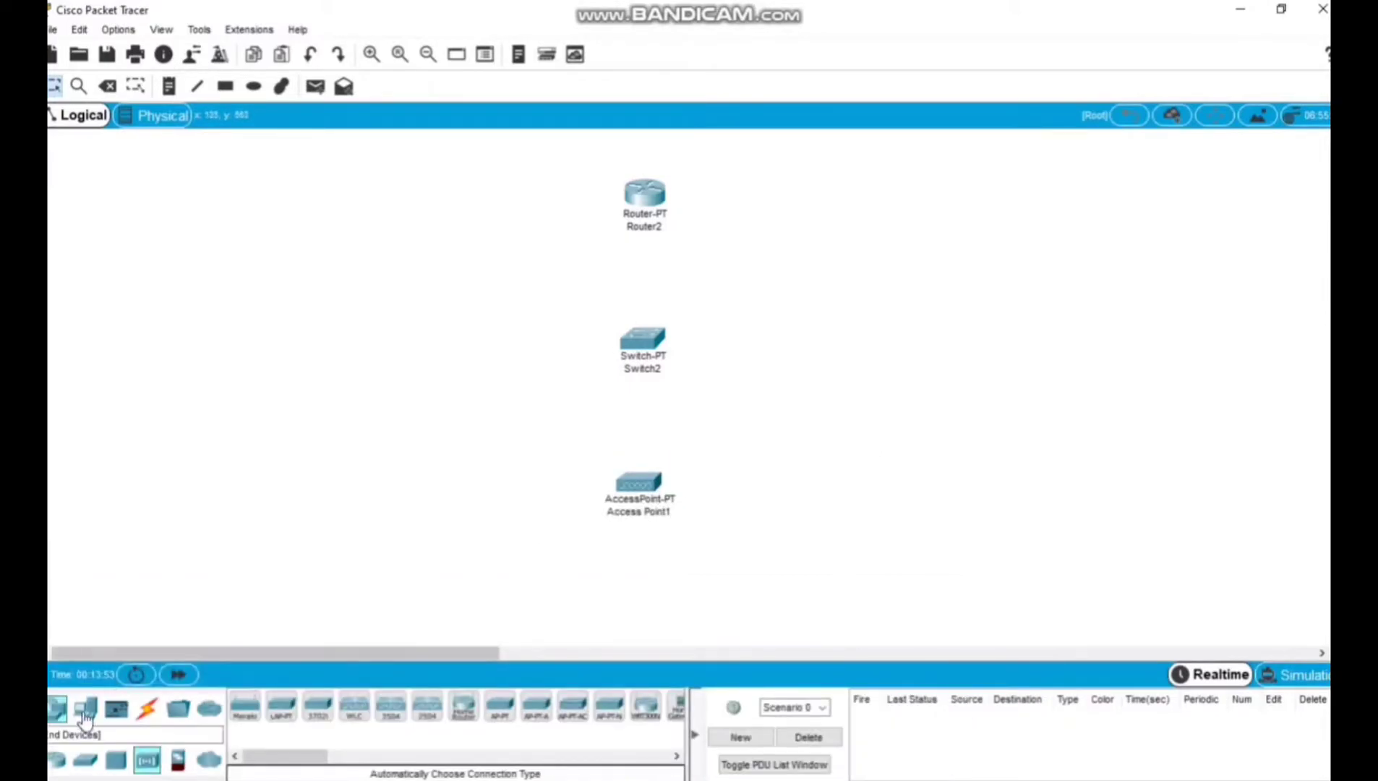
{"action": "left_click", "coordinate": [90, 710]}
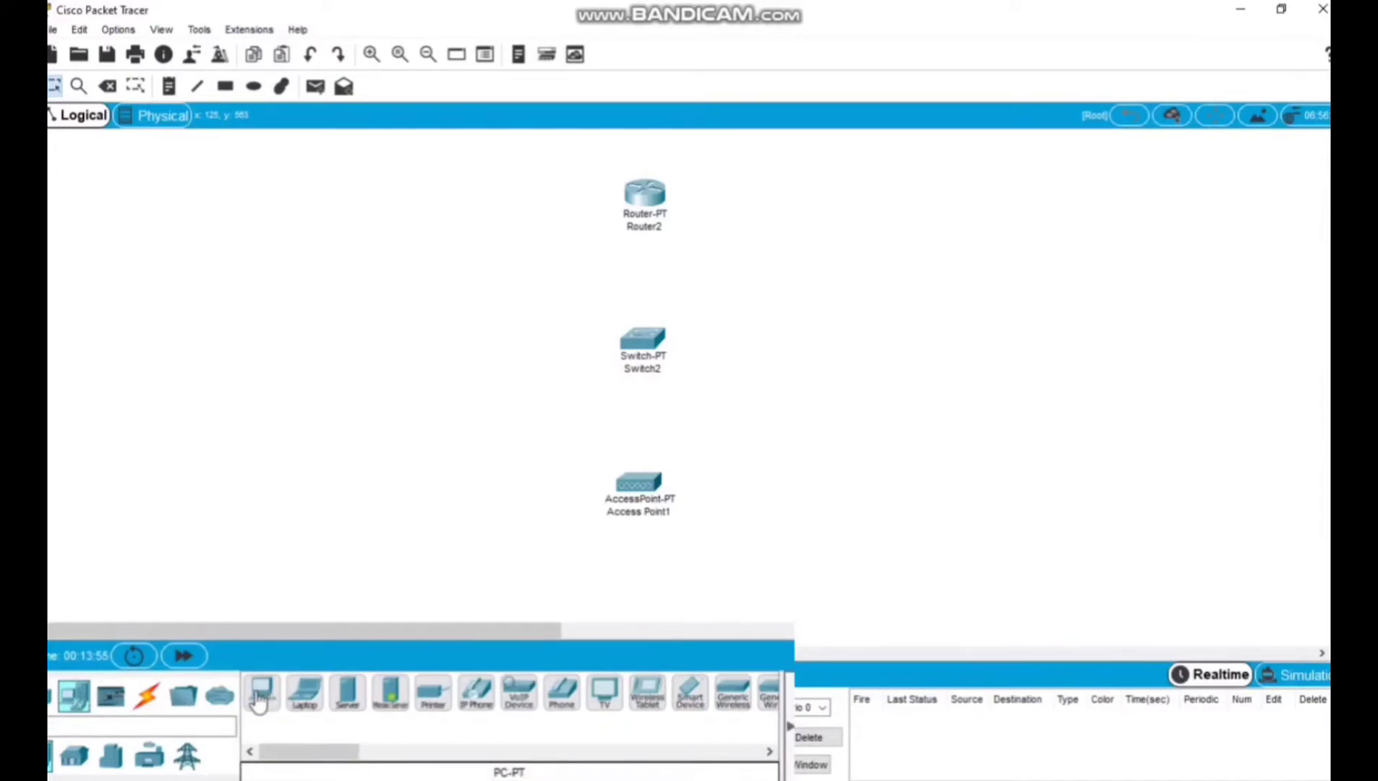
{"action": "left_click_drag", "start_coordinate": [257, 700], "coordinate": [441, 562]}
{"action": "left_click_drag", "start_coordinate": [297, 696], "coordinate": [837, 590]}
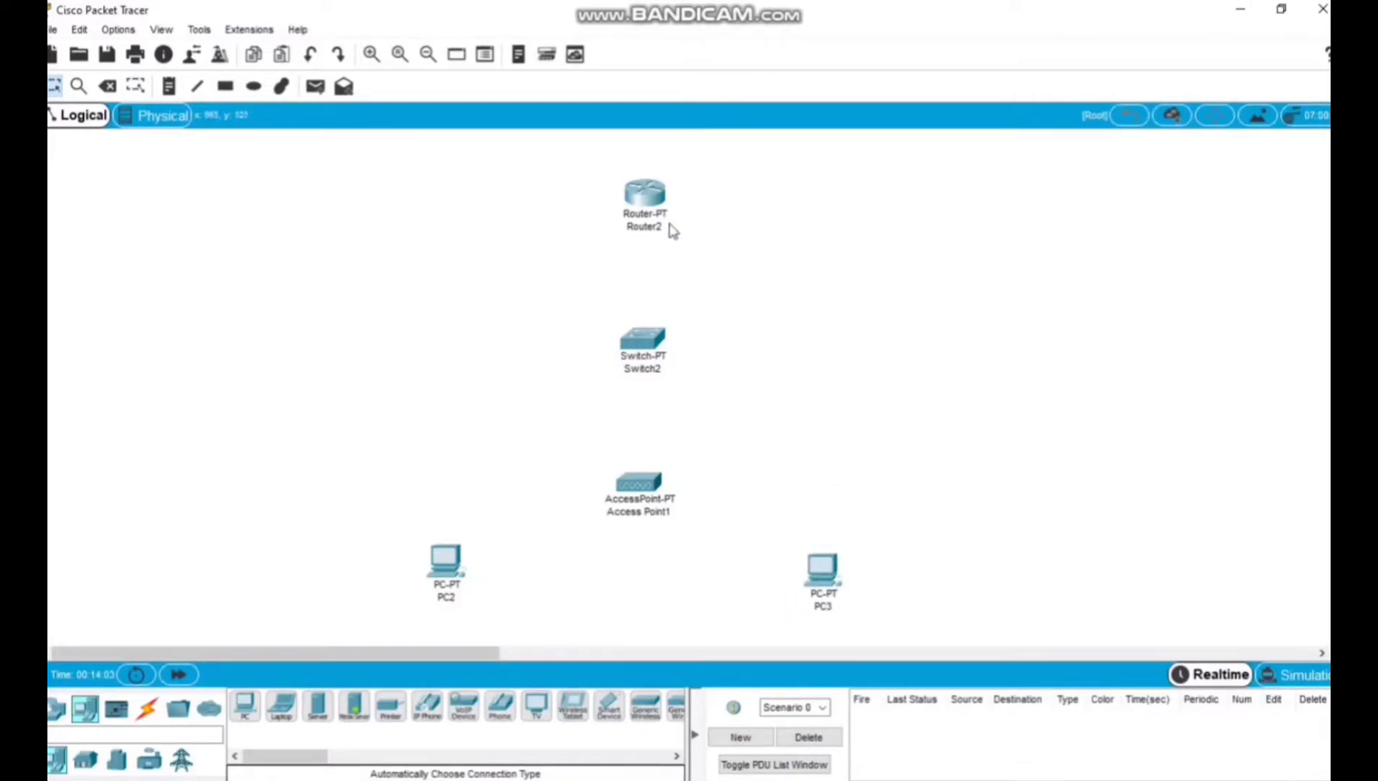
Give Router2's FastEthernet0/0 interface the IPv4 address 192.168.1.1 with subnet mask 255.255.255.0.
{"action": "left_click_drag", "start_coordinate": [701, 250], "coordinate": [613, 170]}
{"action": "left_click", "coordinate": [717, 229]}
{"action": "left_click", "coordinate": [651, 194]}
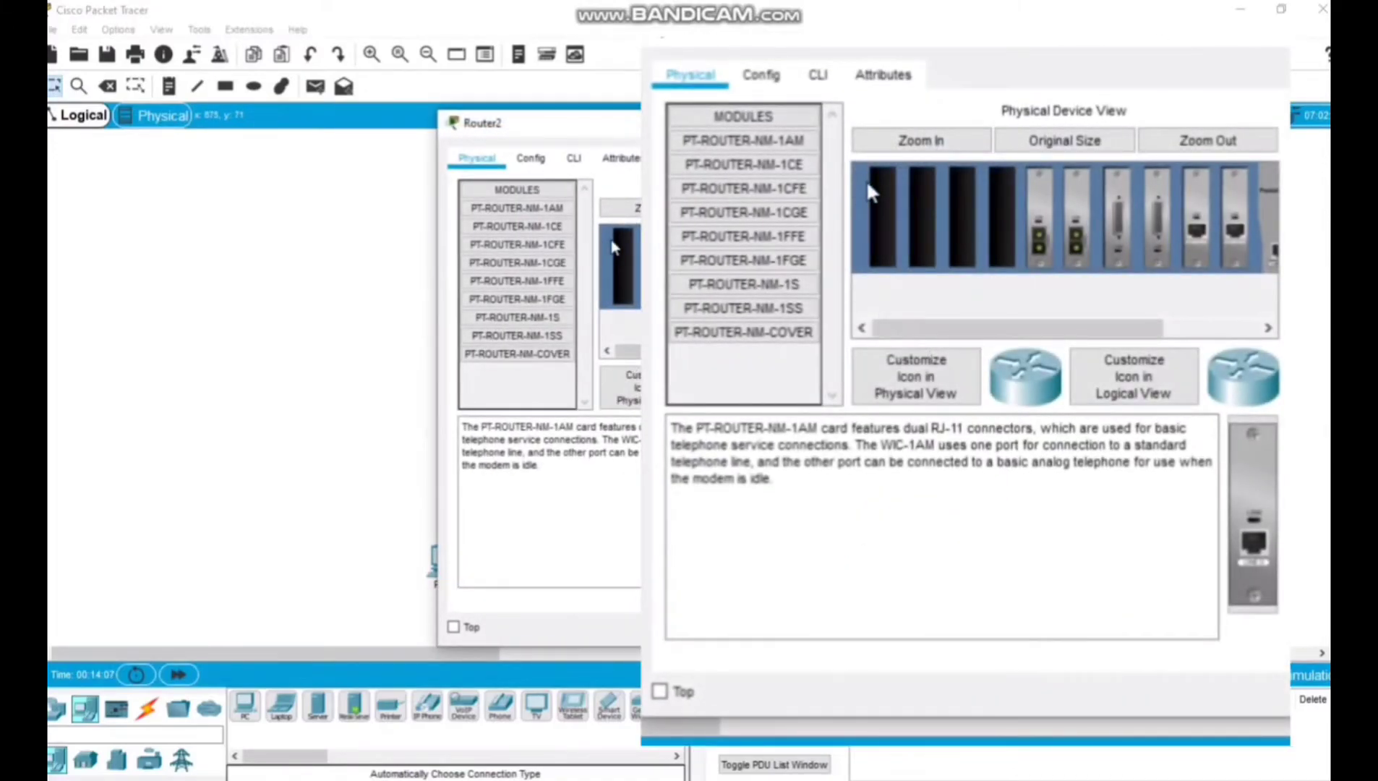
{"action": "left_click", "coordinate": [537, 160]}
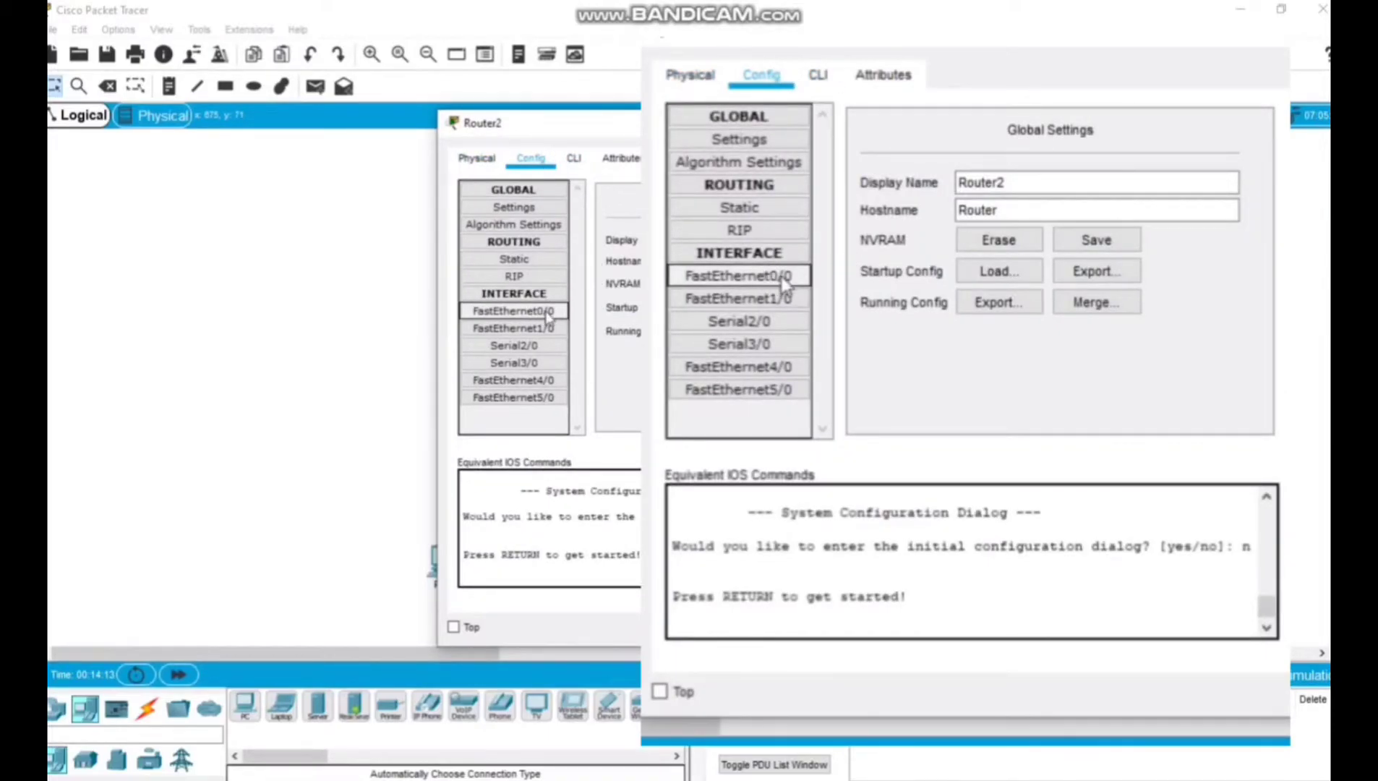
{"action": "left_click", "coordinate": [475, 314]}
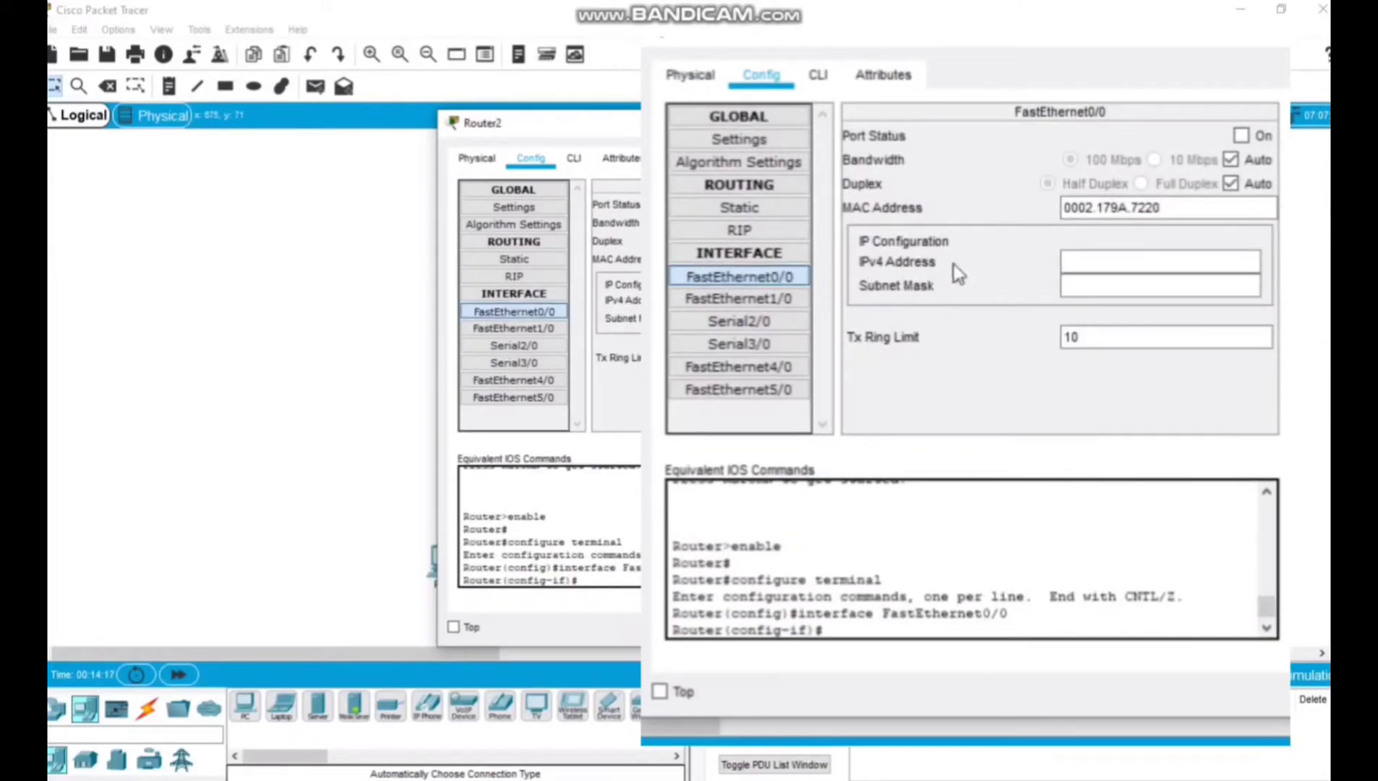
{"action": "left_click", "coordinate": [1069, 262]}
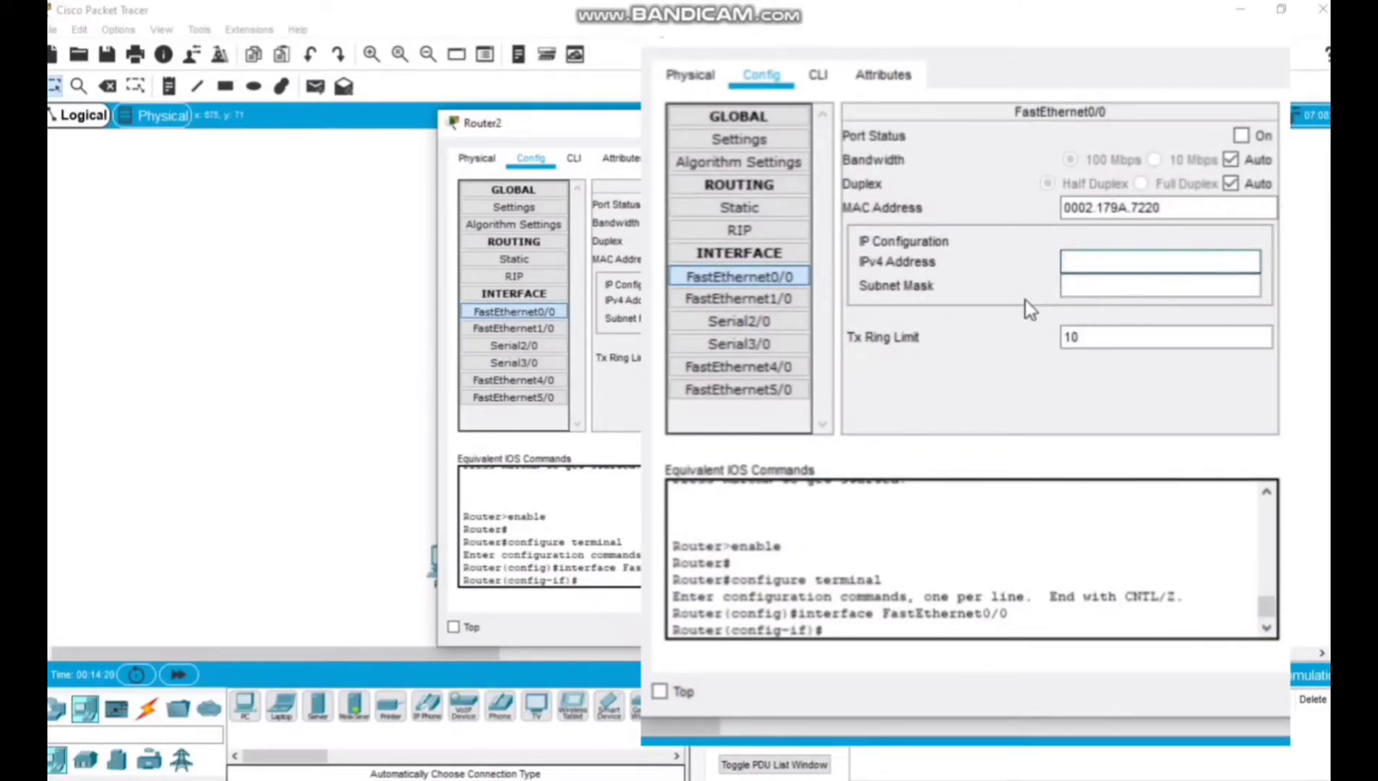
{"action": "type", "text": "192."}
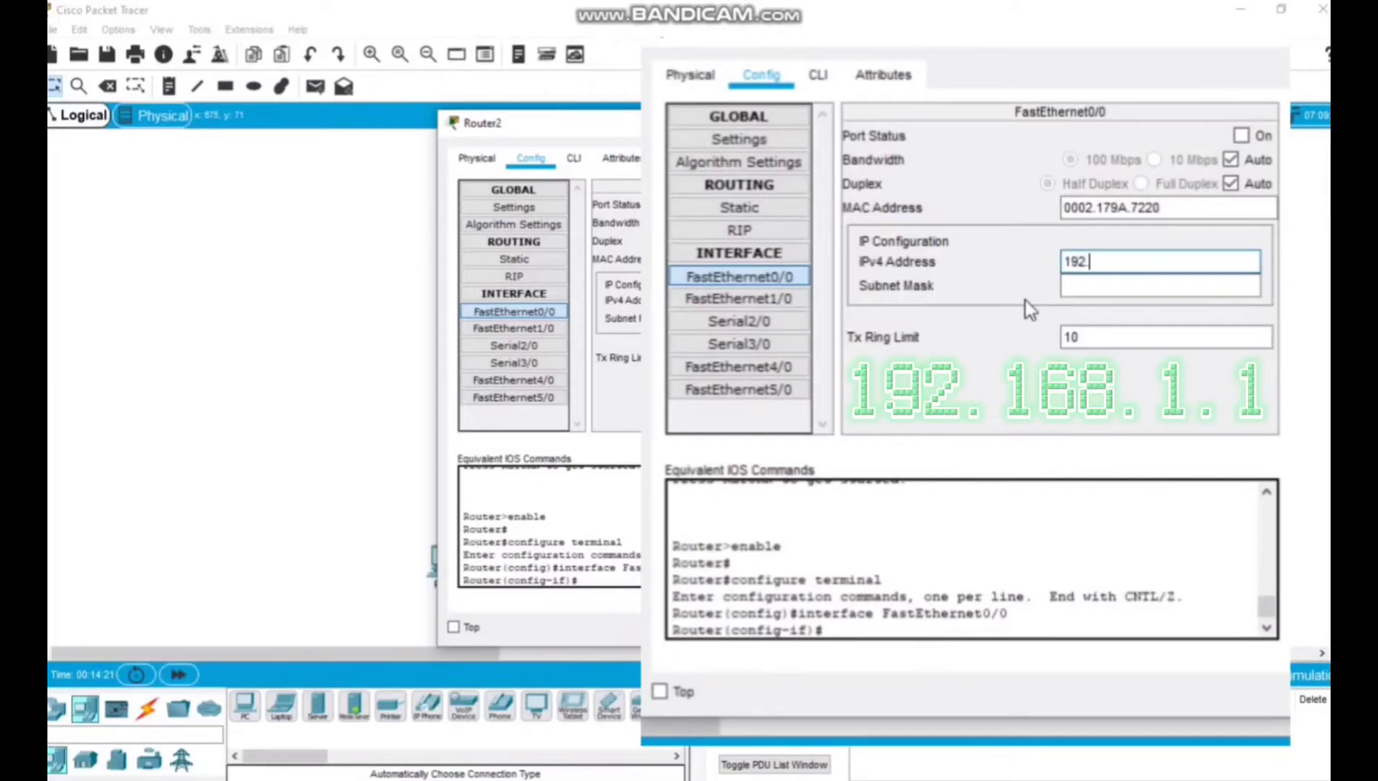
{"action": "type", "text": "168.1.1"}
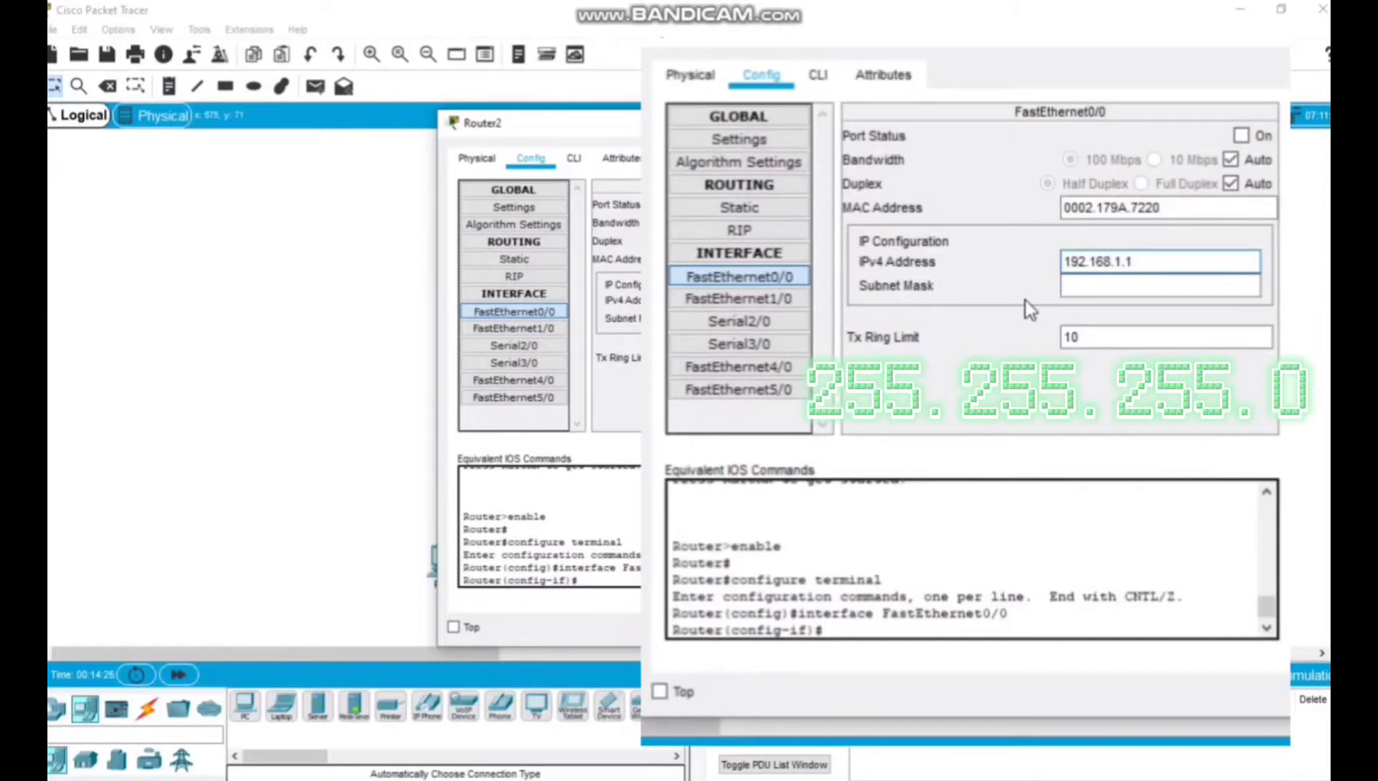
{"action": "left_click", "coordinate": [1100, 291]}
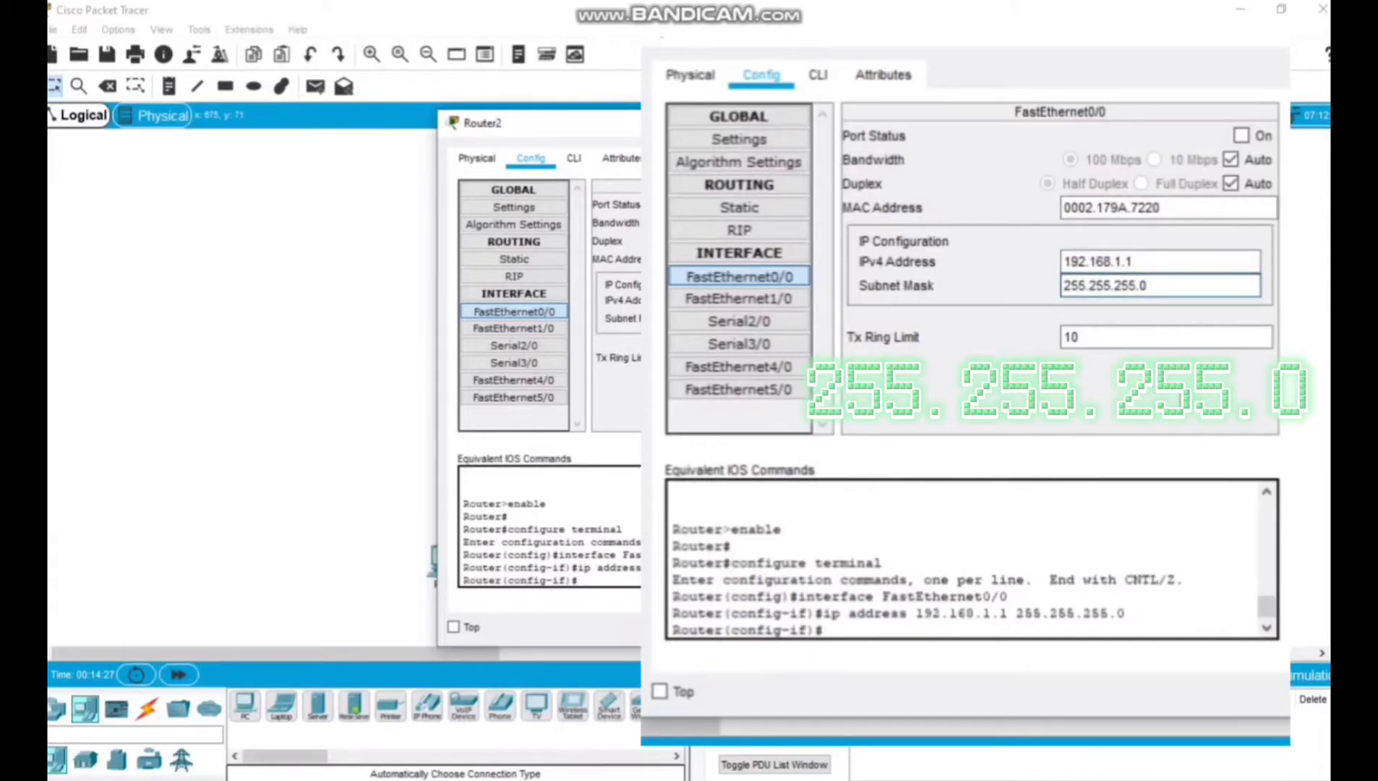
{"action": "key", "text": "Return"}
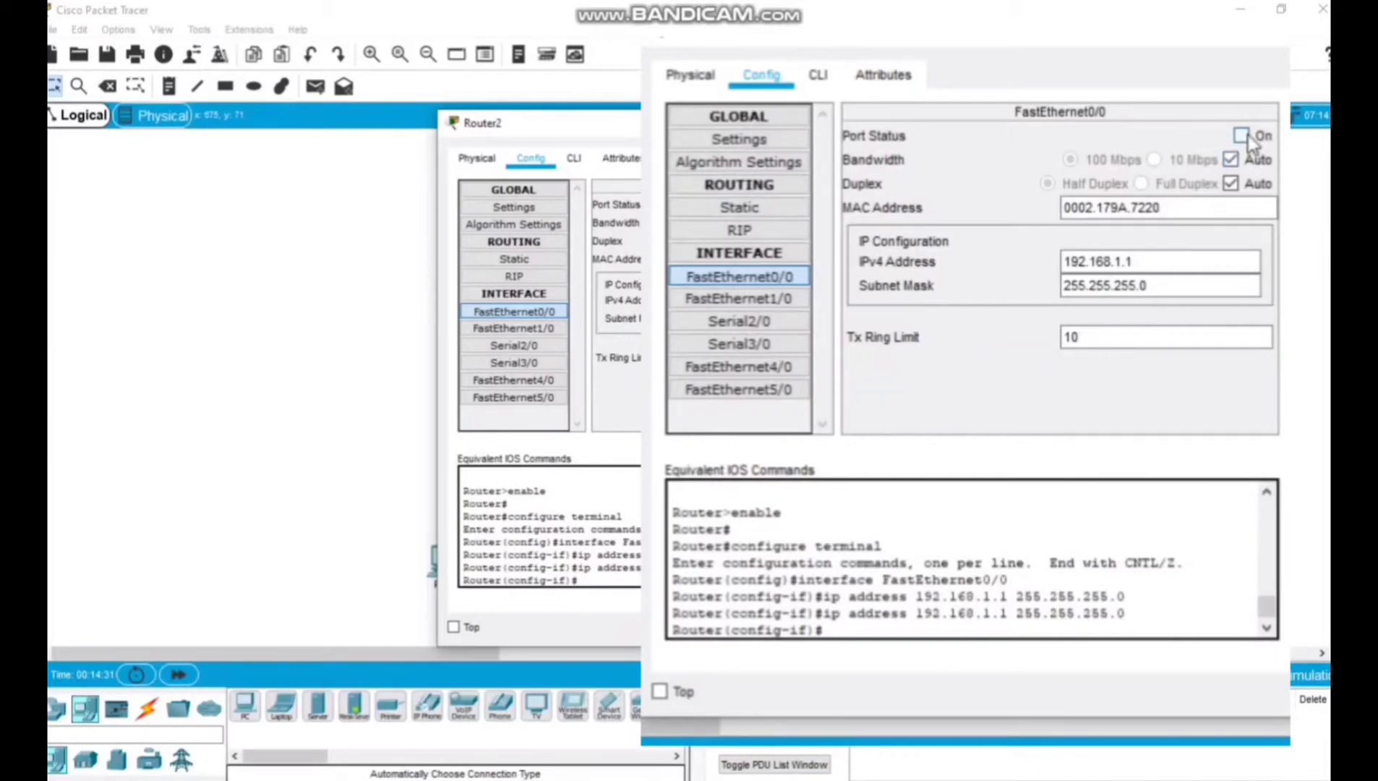
Turn on the FastEthernet0/0 port, check its IP settings and close the Router2 window.
{"action": "left_click", "coordinate": [896, 204]}
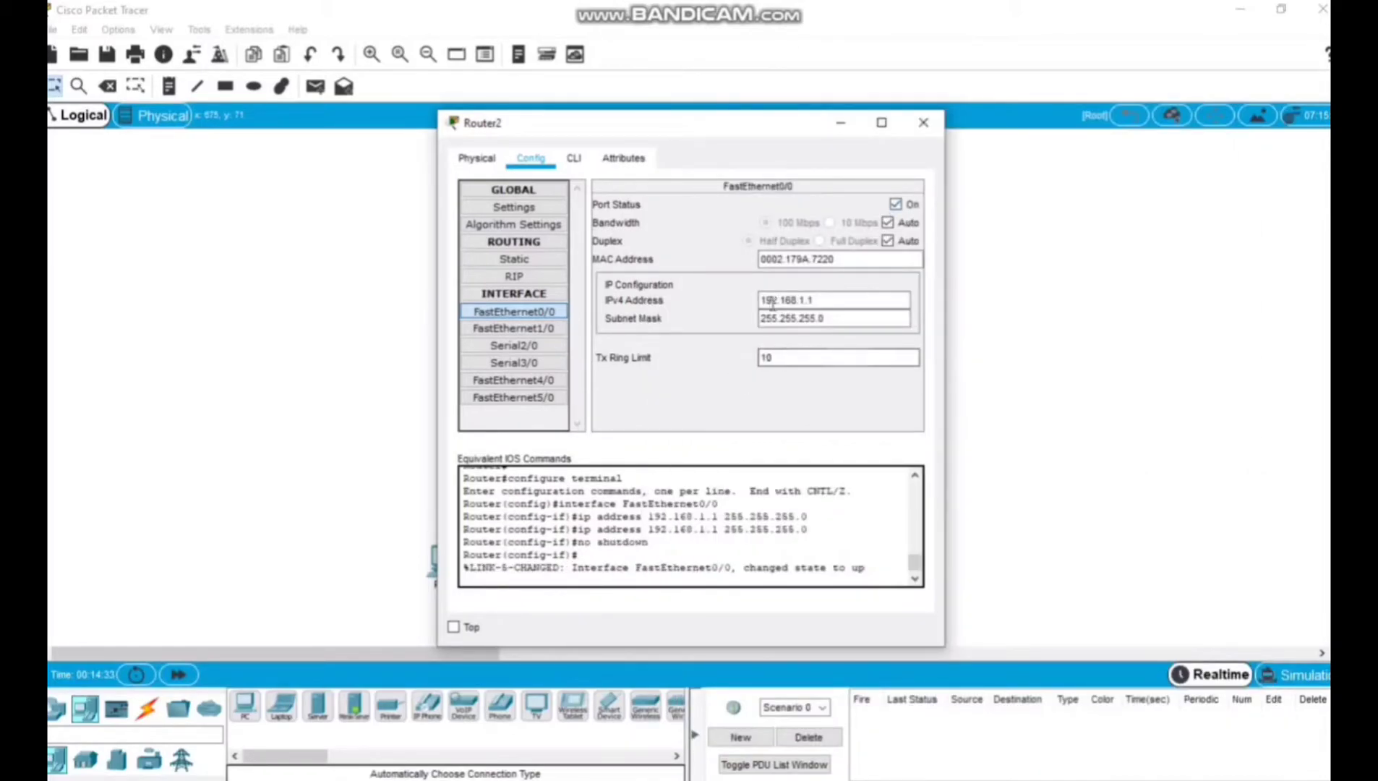
{"action": "left_click_drag", "start_coordinate": [816, 301], "coordinate": [714, 307]}
{"action": "left_click", "coordinate": [730, 355]}
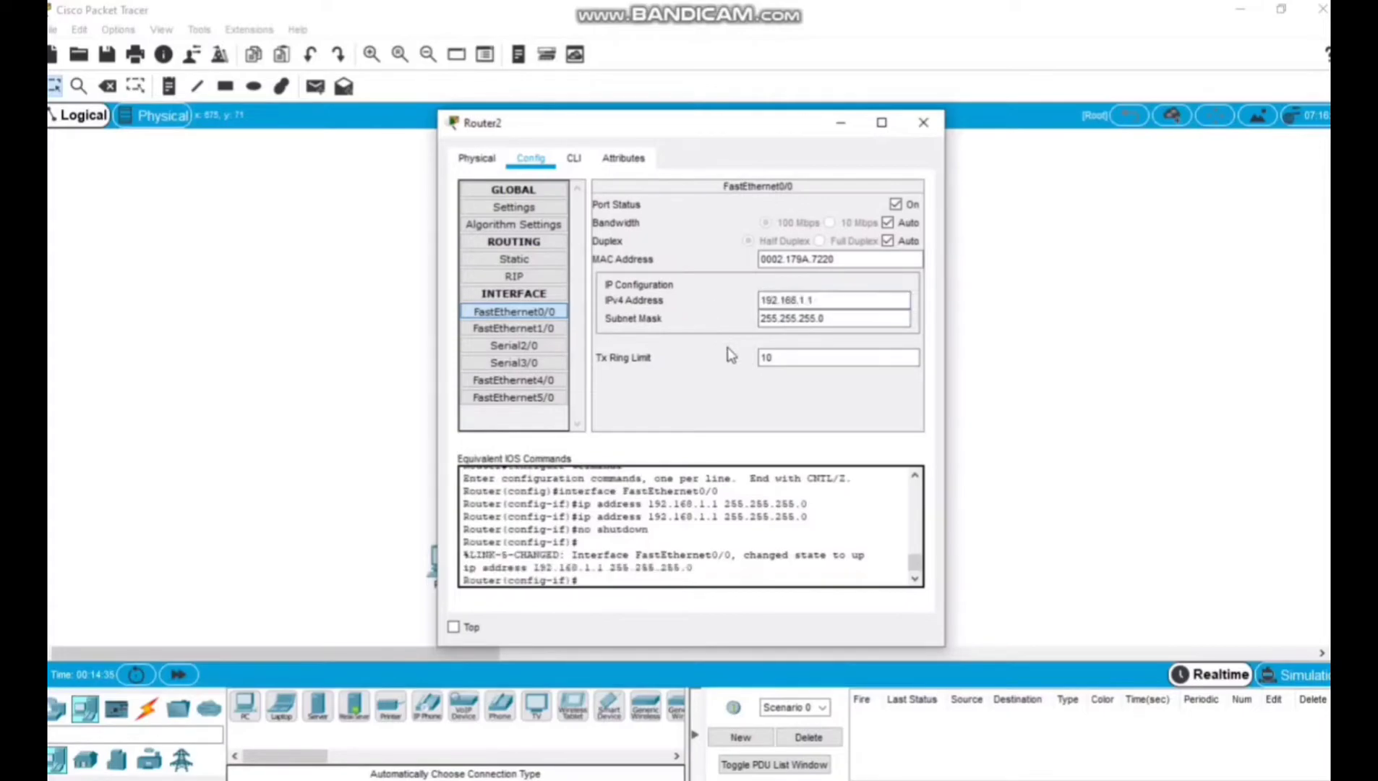
{"action": "left_click", "coordinate": [924, 123]}
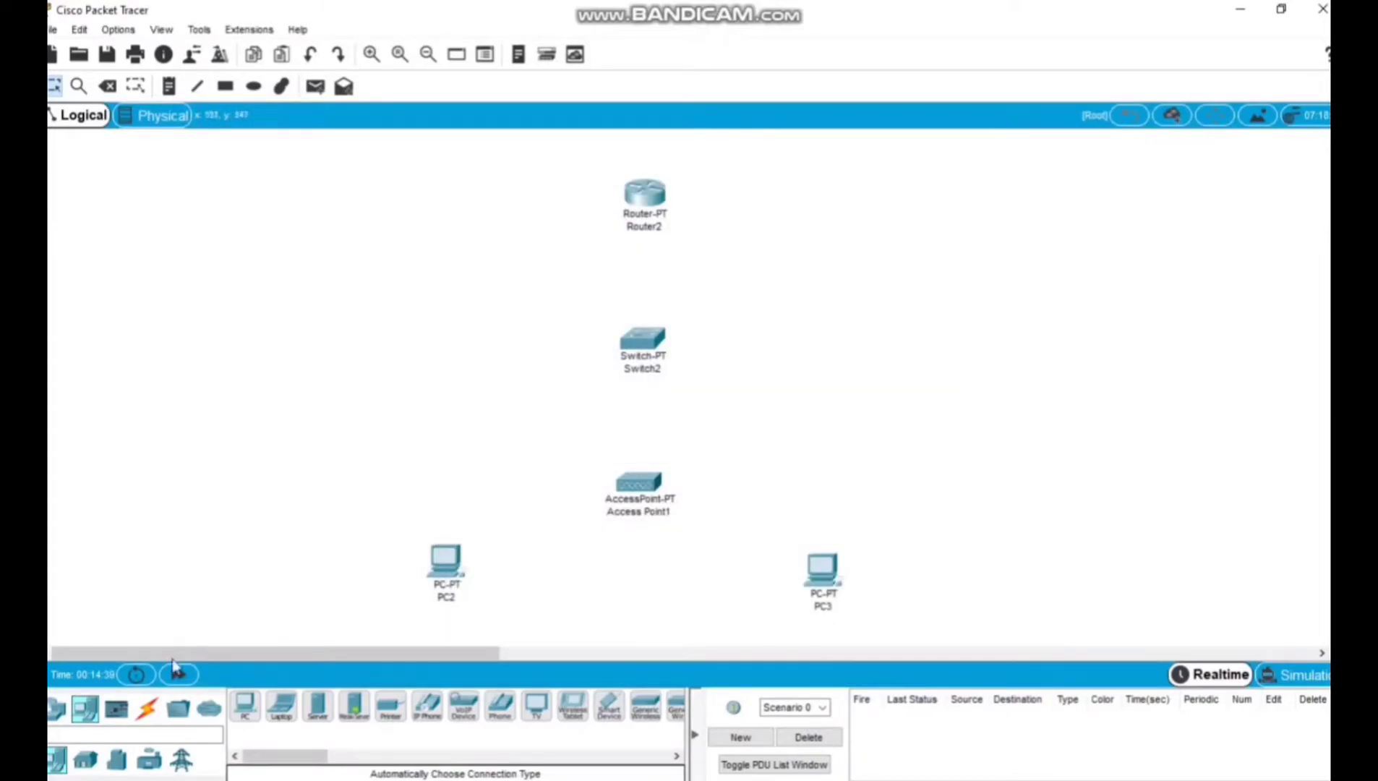
Connect Router2 to Switch2 with an automatically chosen connection type and nudge the switch slightly.
{"action": "left_click", "coordinate": [147, 709]}
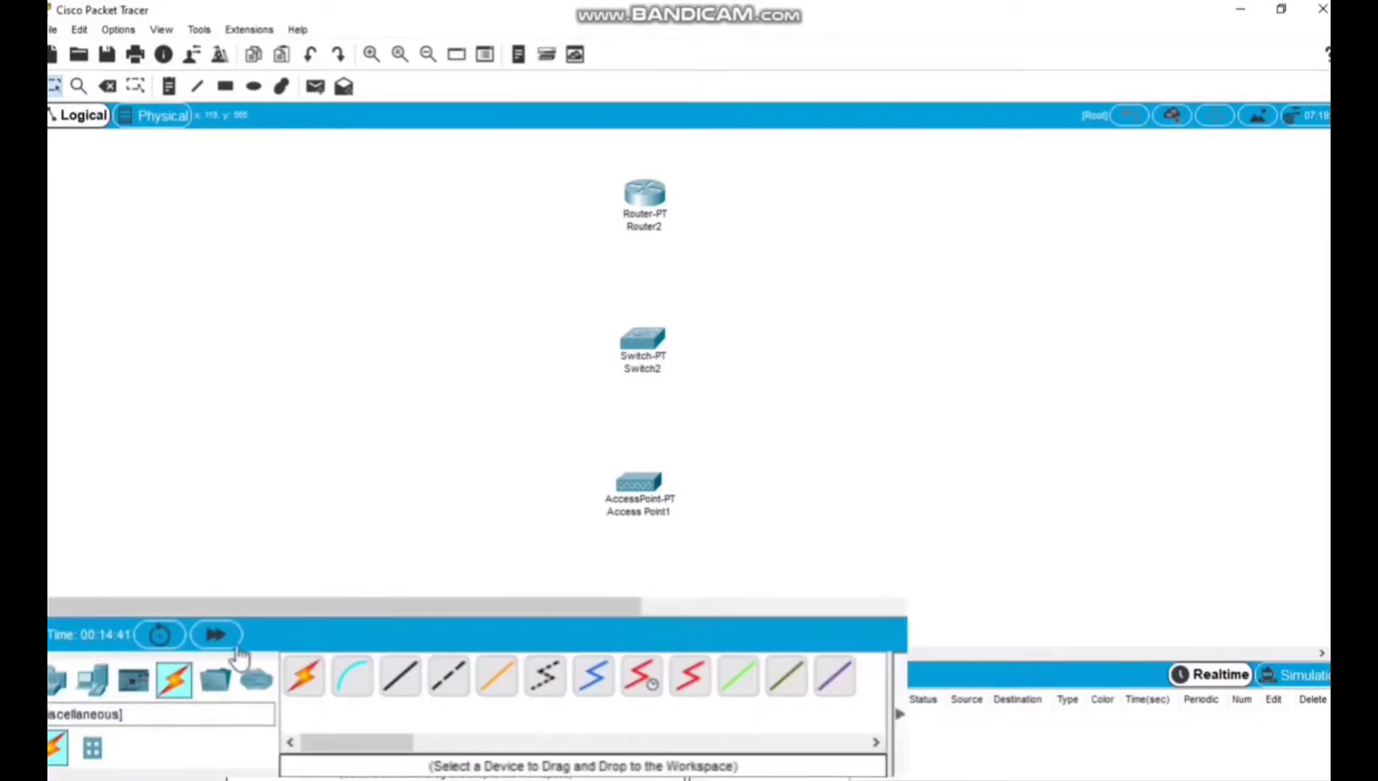
{"action": "left_click", "coordinate": [313, 683]}
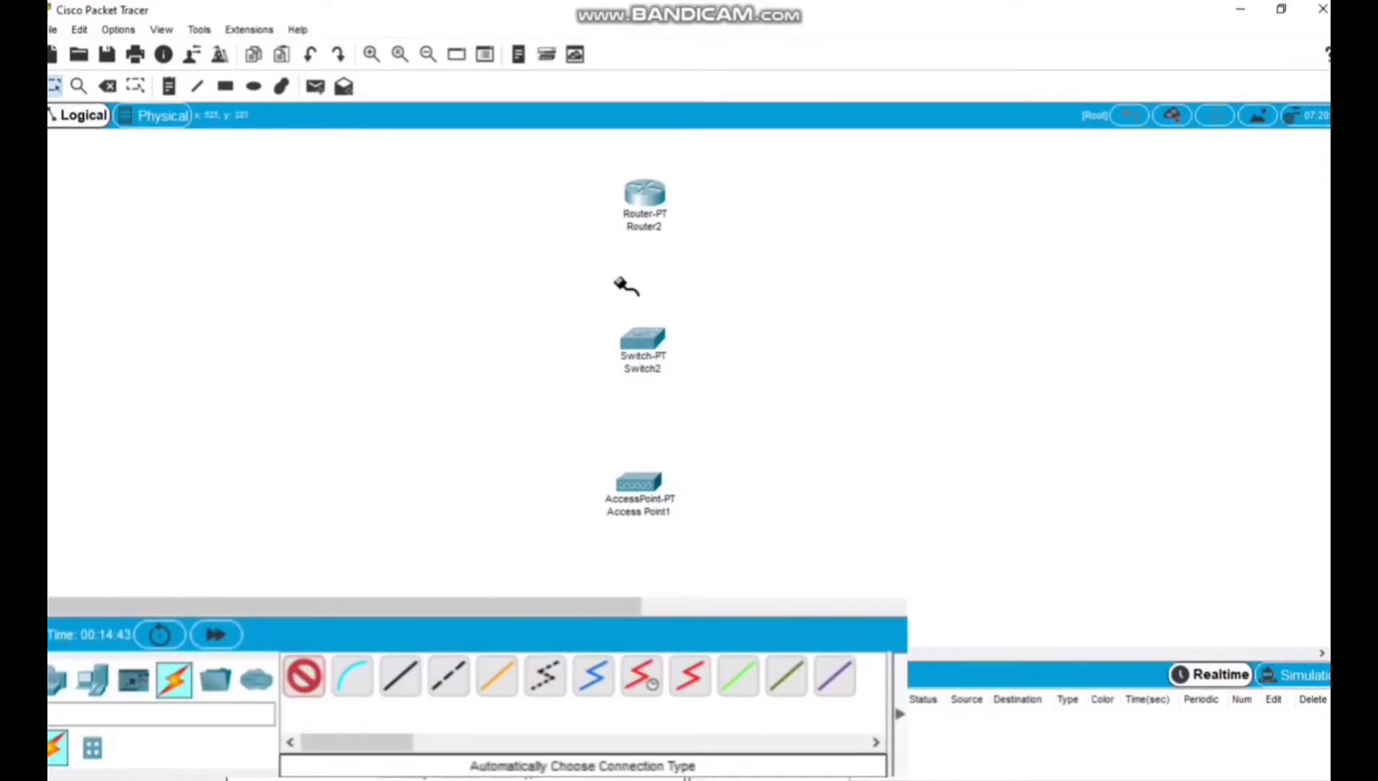
{"action": "left_click", "coordinate": [646, 203]}
{"action": "left_click", "coordinate": [645, 340]}
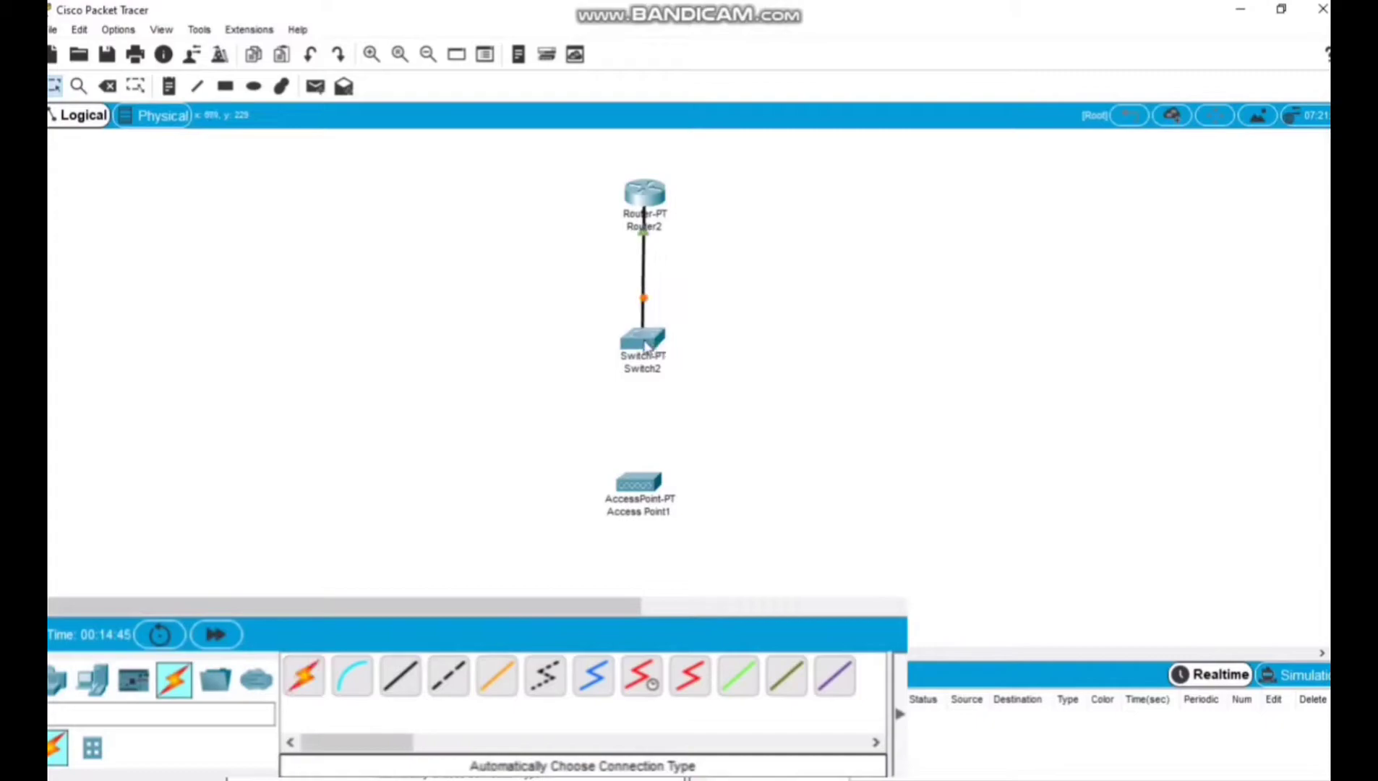
{"action": "left_click_drag", "start_coordinate": [646, 335], "coordinate": [643, 333]}
Connect Switch2 to Access Point1 with an automatically chosen connection type.
{"action": "left_click", "coordinate": [337, 684]}
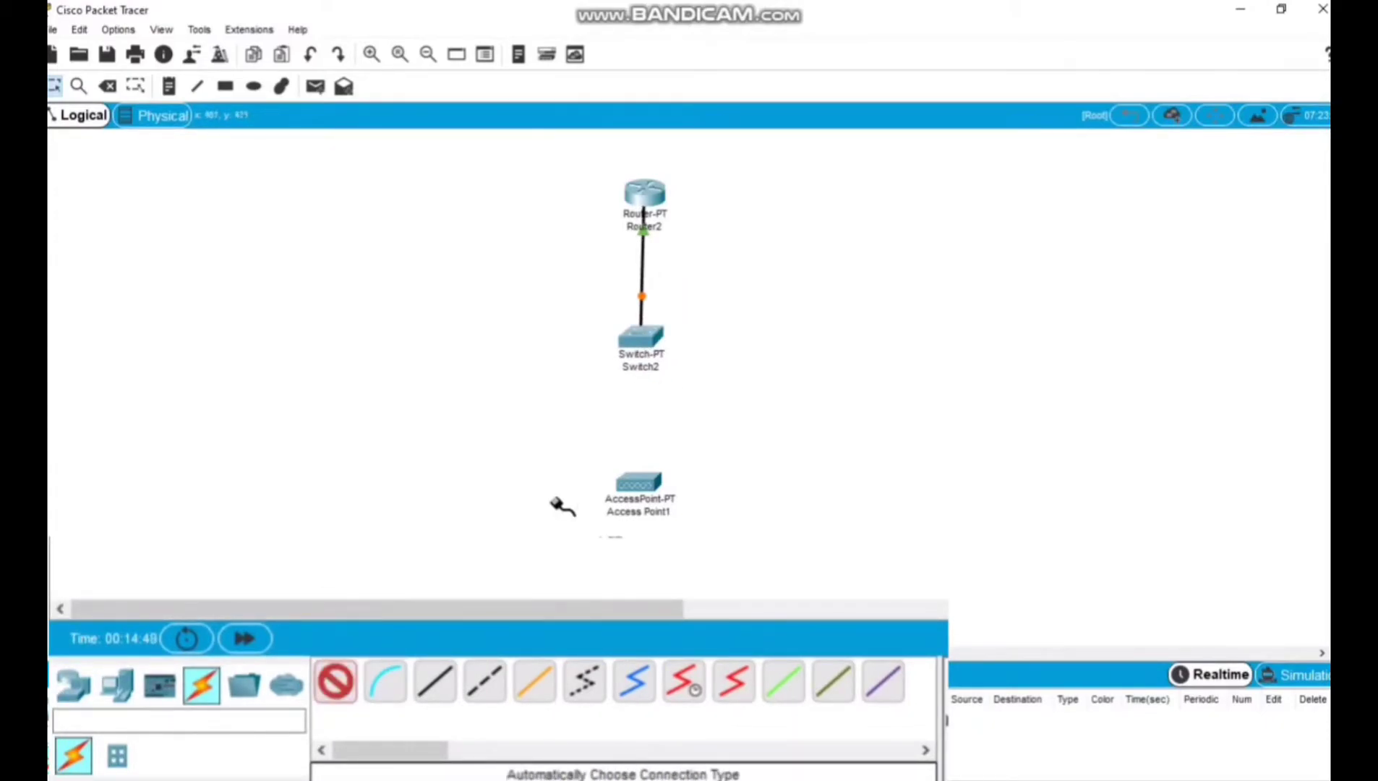
{"action": "left_click", "coordinate": [640, 337]}
{"action": "left_click", "coordinate": [638, 482]}
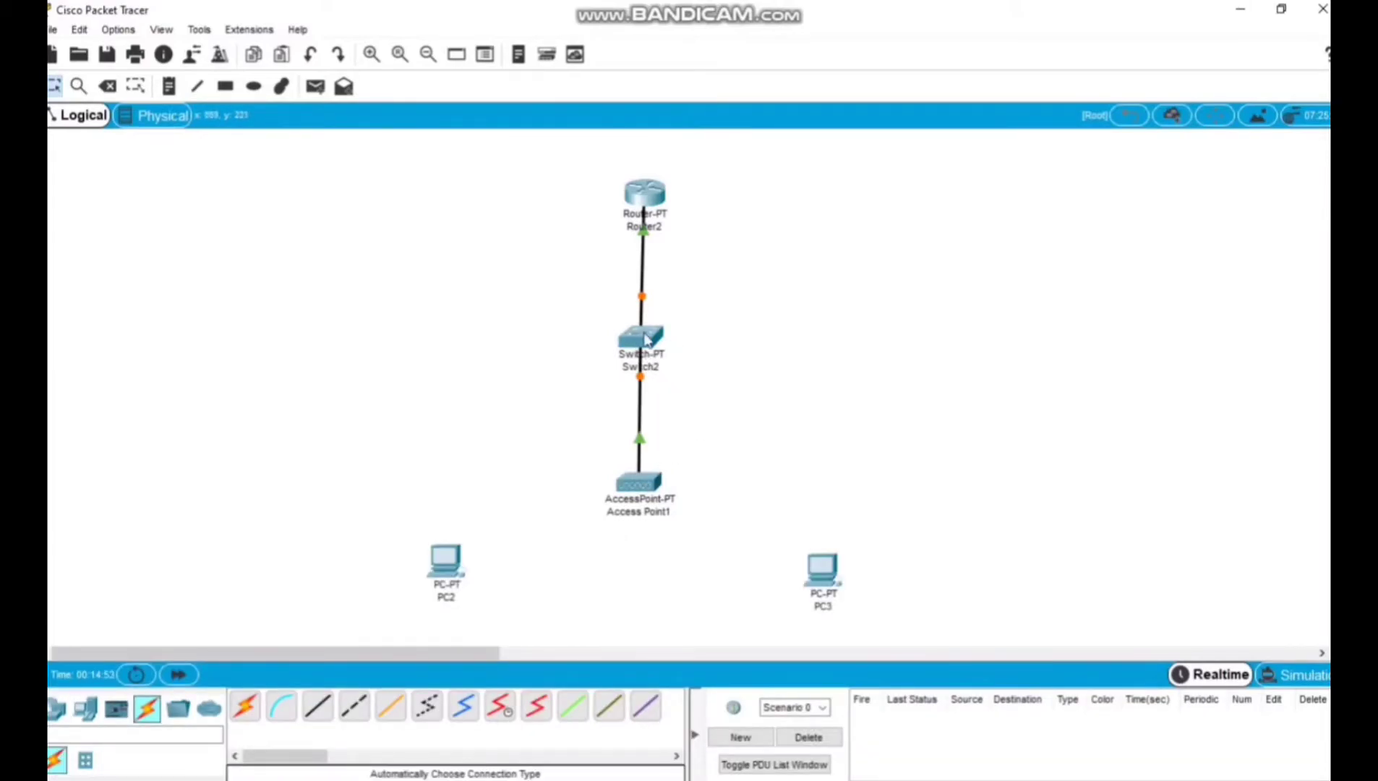
{"action": "left_click_drag", "start_coordinate": [717, 388], "coordinate": [580, 279]}
{"action": "left_click", "coordinate": [1244, 272]}
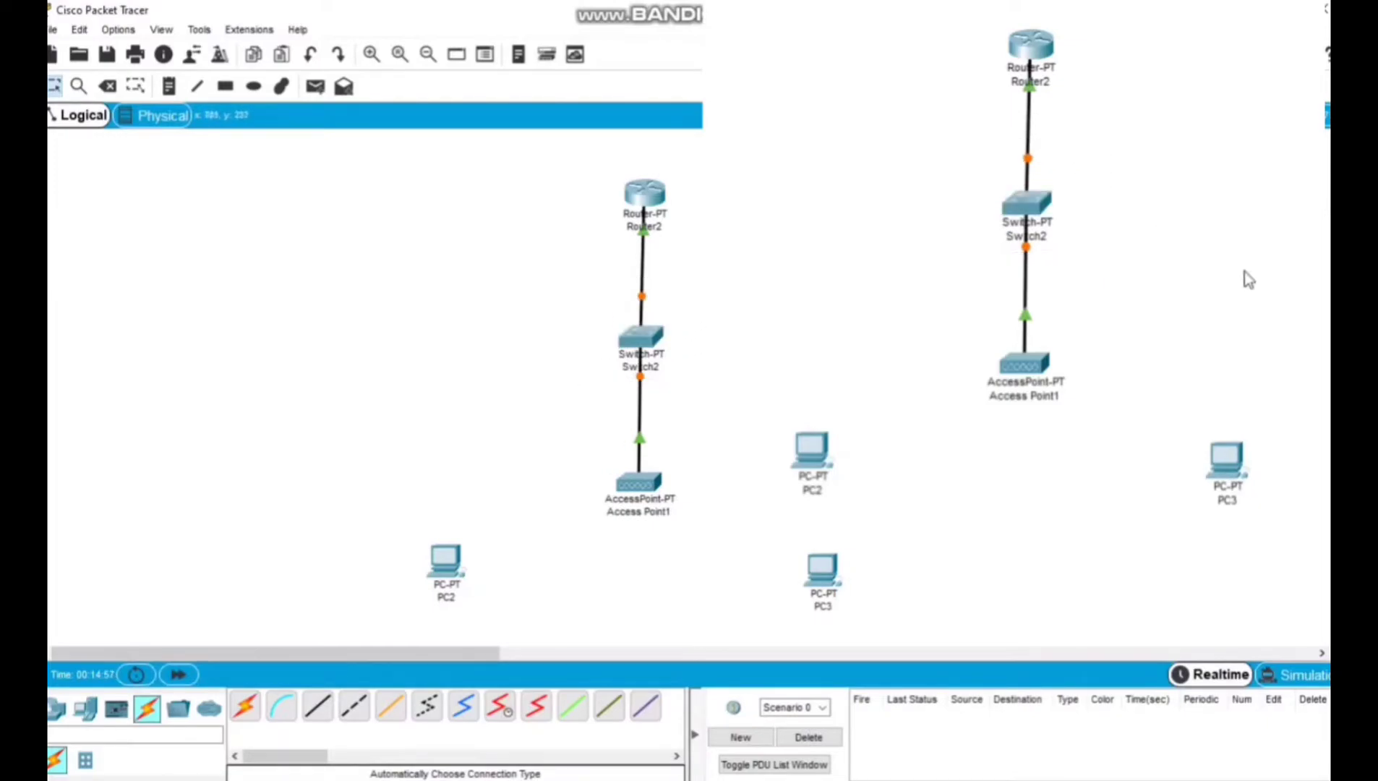
Enable WEP authentication on Port 1 of Access Point1 and enter the WEP key.
{"action": "left_click_drag", "start_coordinate": [556, 439], "coordinate": [710, 543]}
{"action": "left_click", "coordinate": [649, 484]}
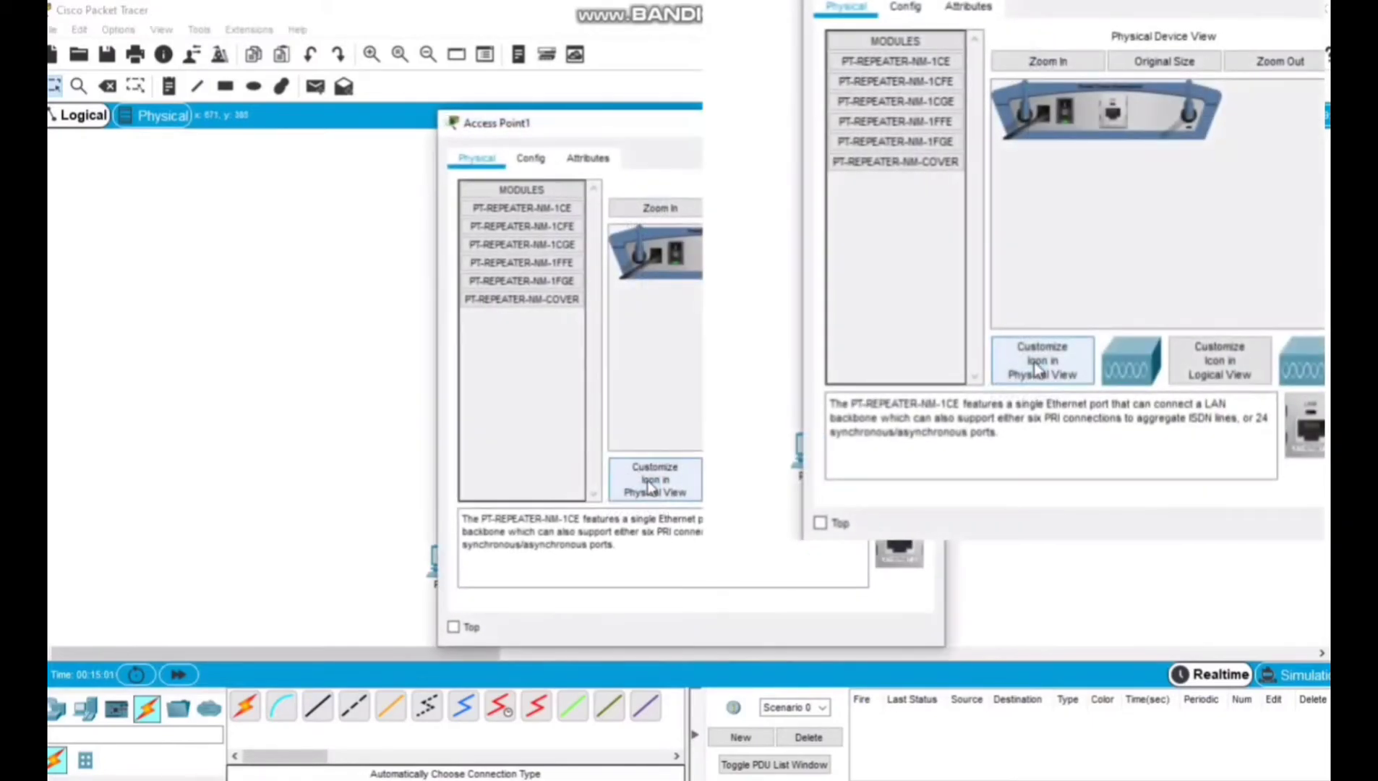
{"action": "left_click", "coordinate": [531, 159]}
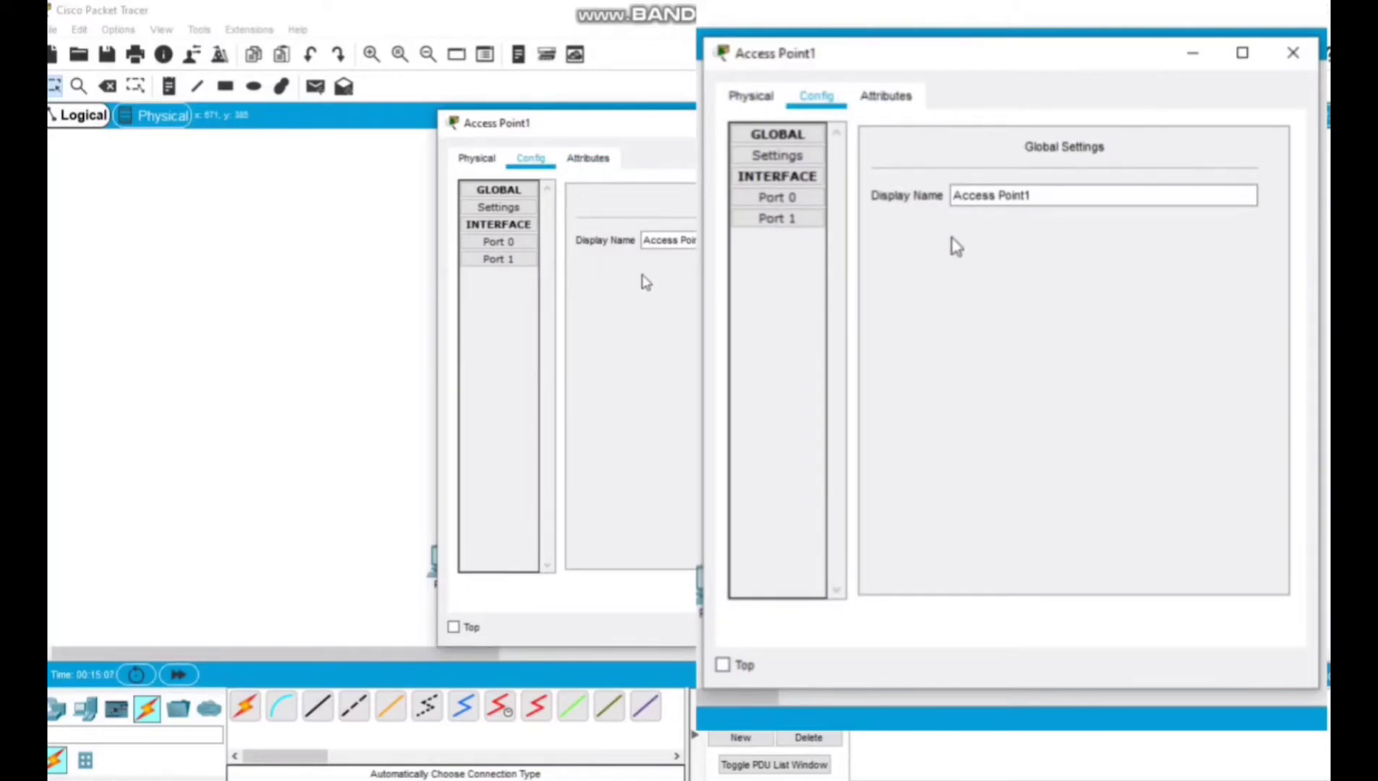
{"action": "left_click", "coordinate": [510, 259]}
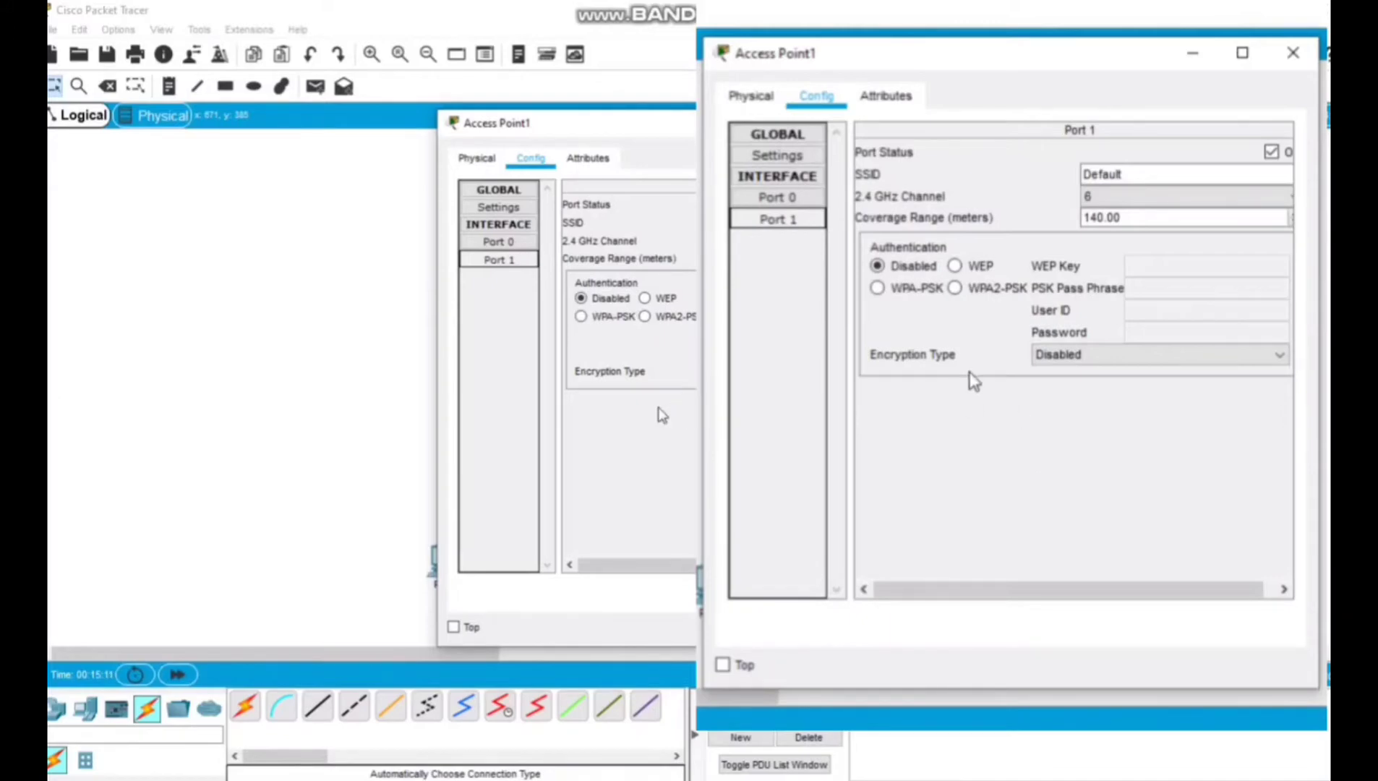
{"action": "left_click", "coordinate": [976, 267]}
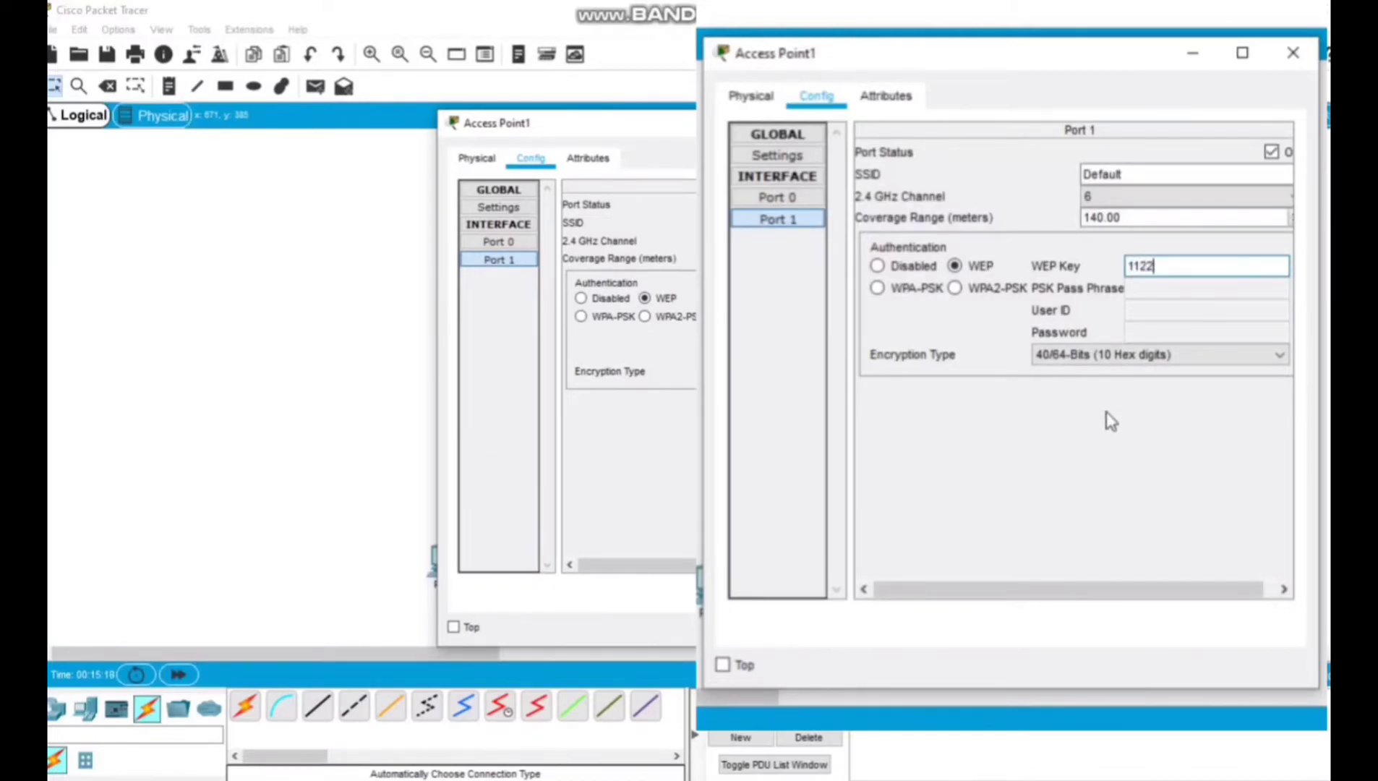
{"action": "type", "text": "1122334455"}
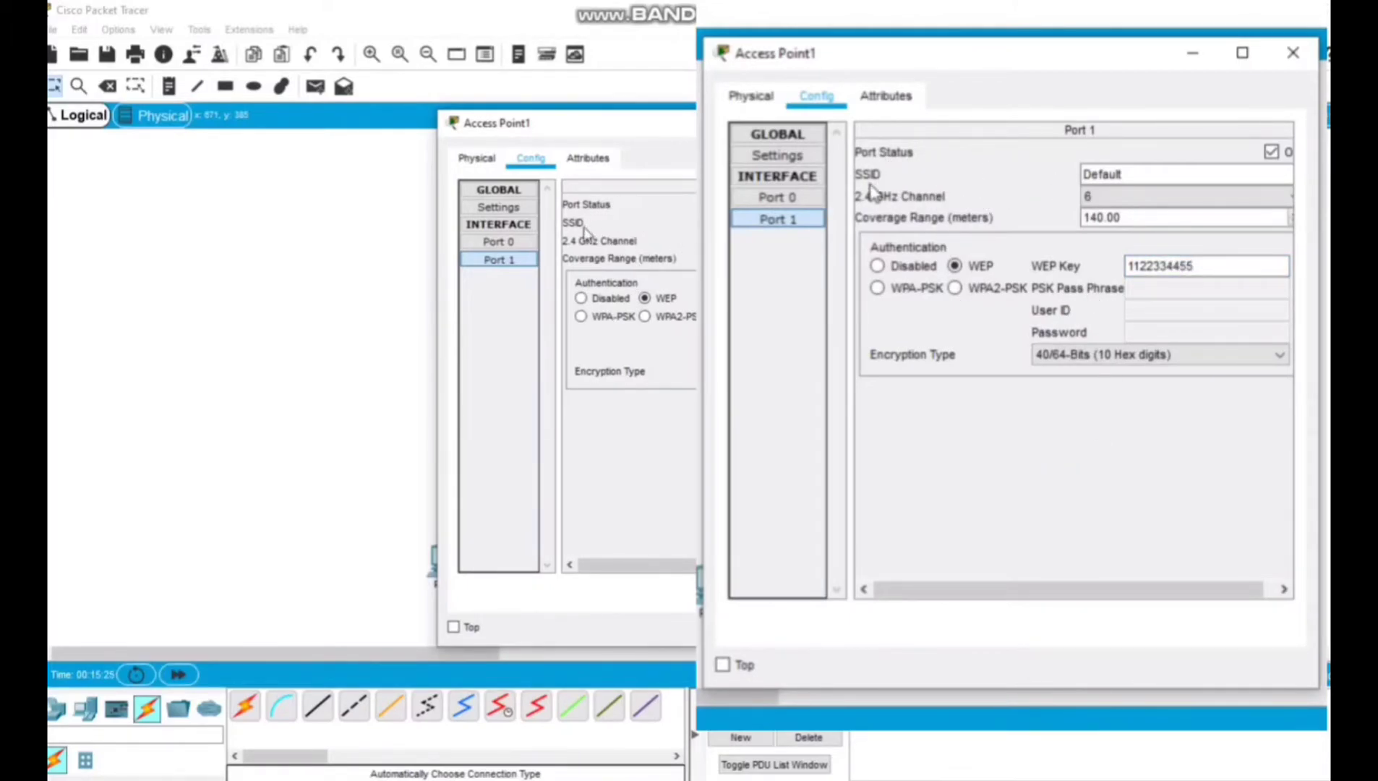
Replace the SSID of Access Point1's Port 1 with the network owner's name and close the device window.
{"action": "left_click_drag", "start_coordinate": [1125, 174], "coordinate": [1037, 173]}
{"action": "type", "text": "JAVIER B"}
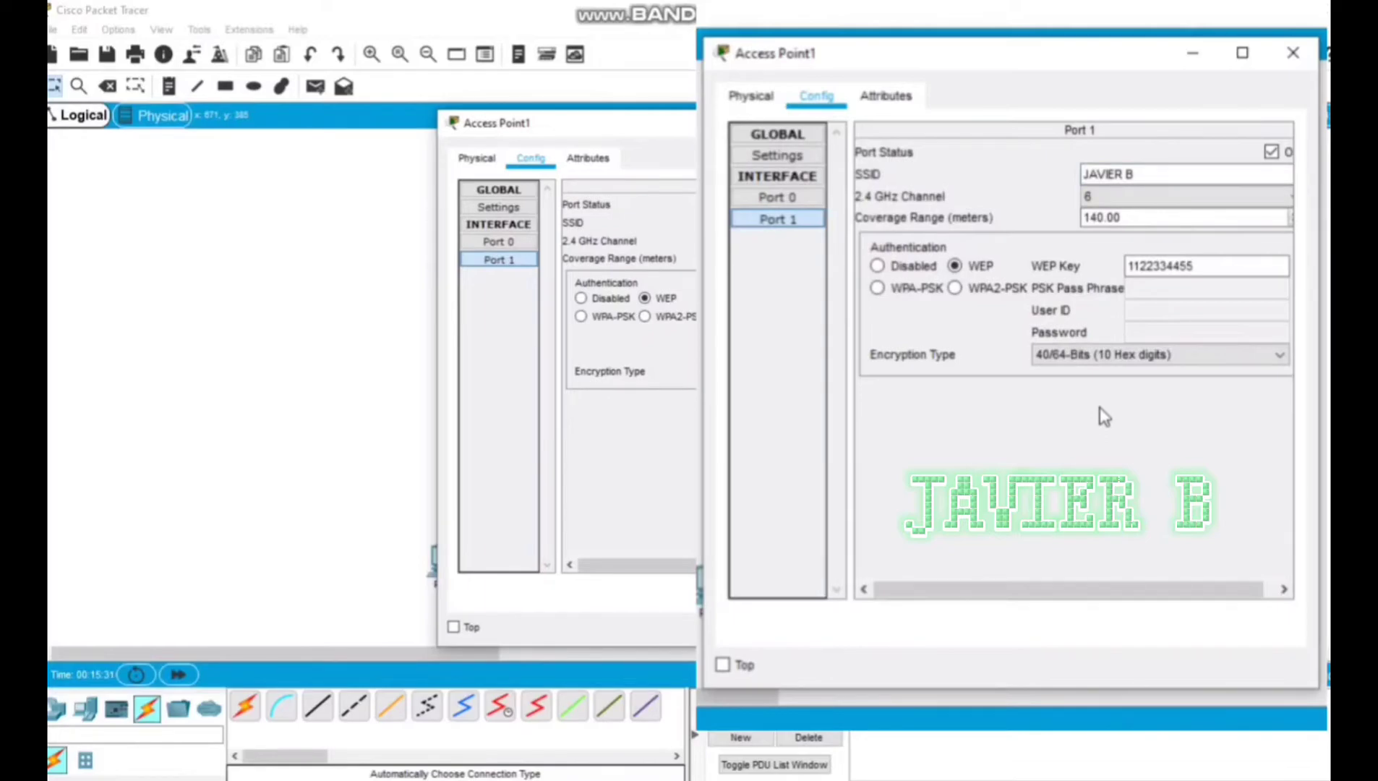
{"action": "left_click", "coordinate": [1287, 58]}
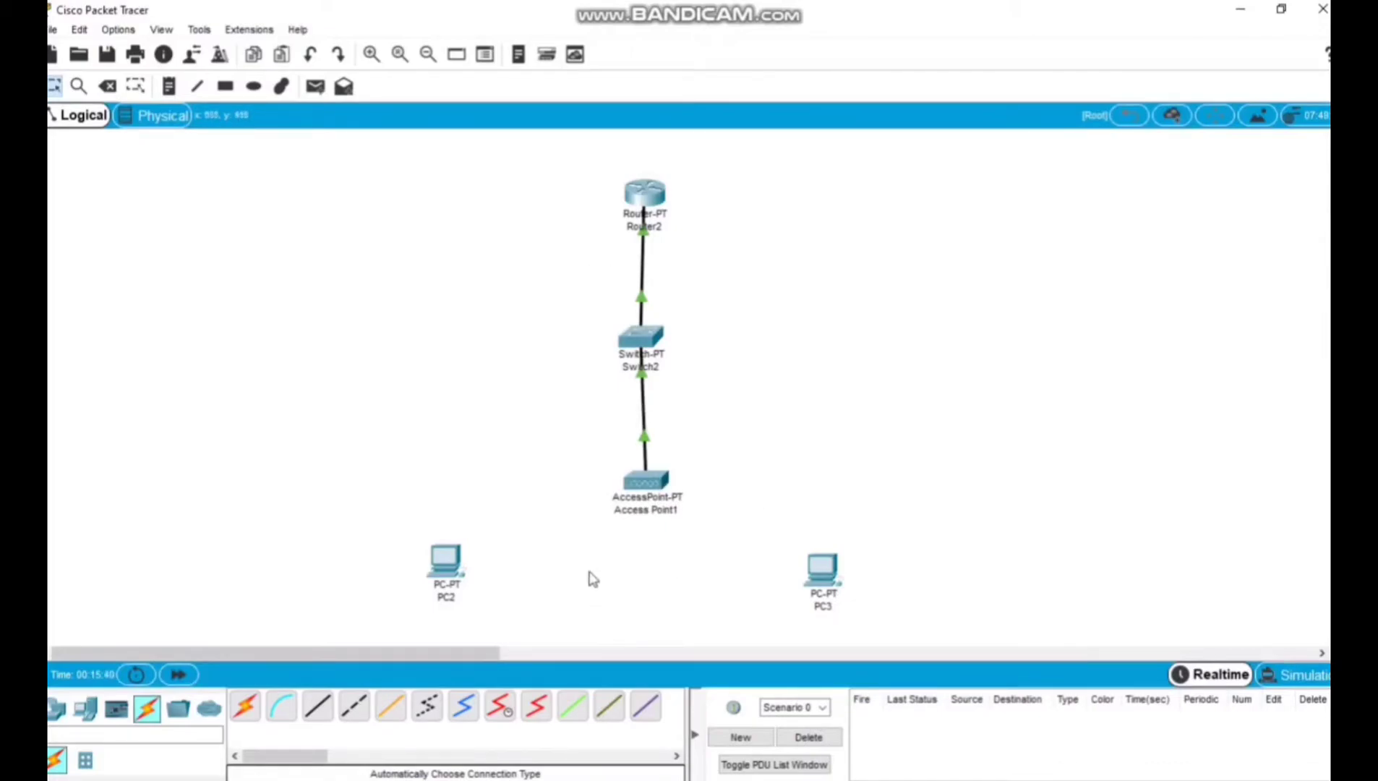
{"action": "left_click_drag", "start_coordinate": [507, 608], "coordinate": [389, 522]}
{"action": "left_click_drag", "start_coordinate": [1255, 652], "coordinate": [1113, 556]}
{"action": "left_click", "coordinate": [1152, 498]}
Power off PC2 and remove the Ethernet module from its lower slot.
{"action": "left_click_drag", "start_coordinate": [449, 564], "coordinate": [452, 561]}
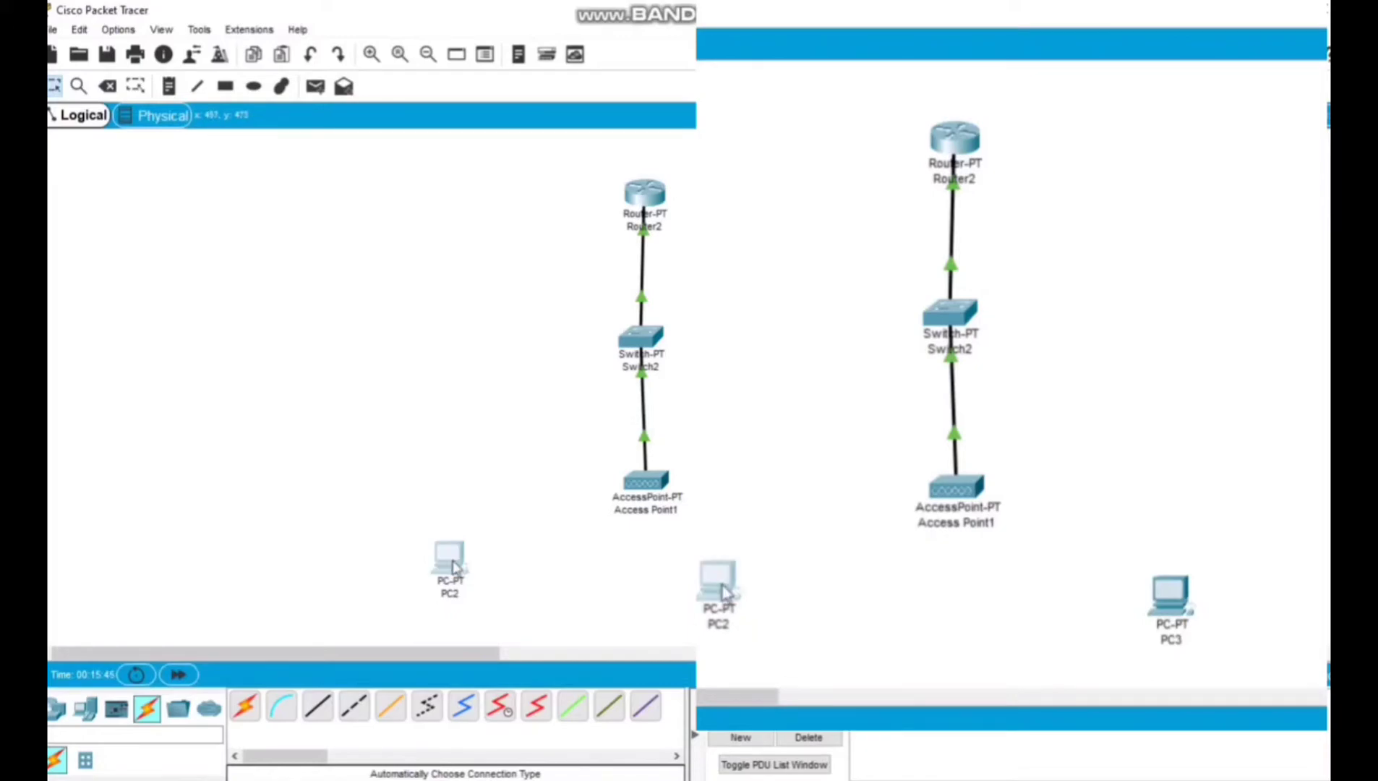
{"action": "left_click", "coordinate": [451, 561]}
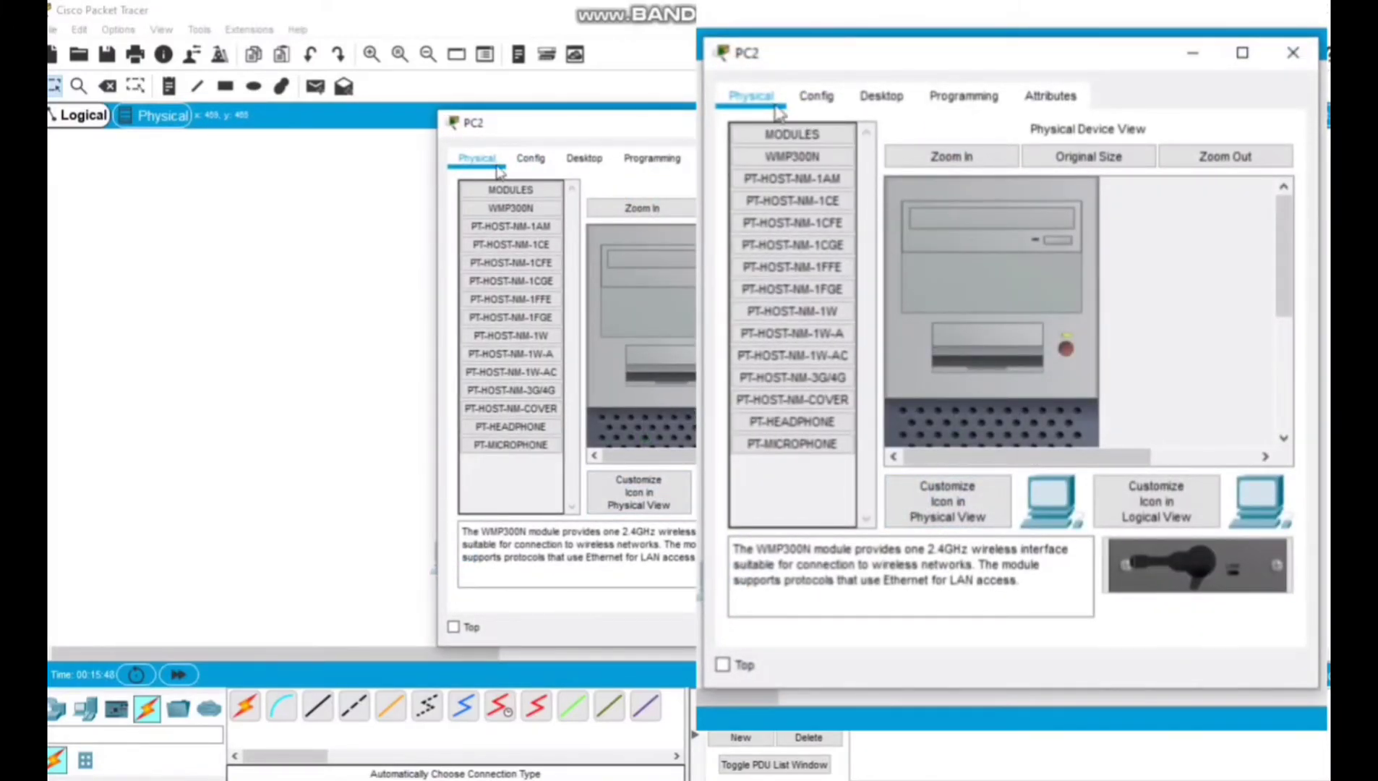
{"action": "left_click", "coordinate": [1067, 349]}
{"action": "scroll", "coordinate": [1083, 355], "scroll_direction": "down", "scroll_amount": 5}
{"action": "left_click_drag", "start_coordinate": [959, 395], "coordinate": [790, 499]}
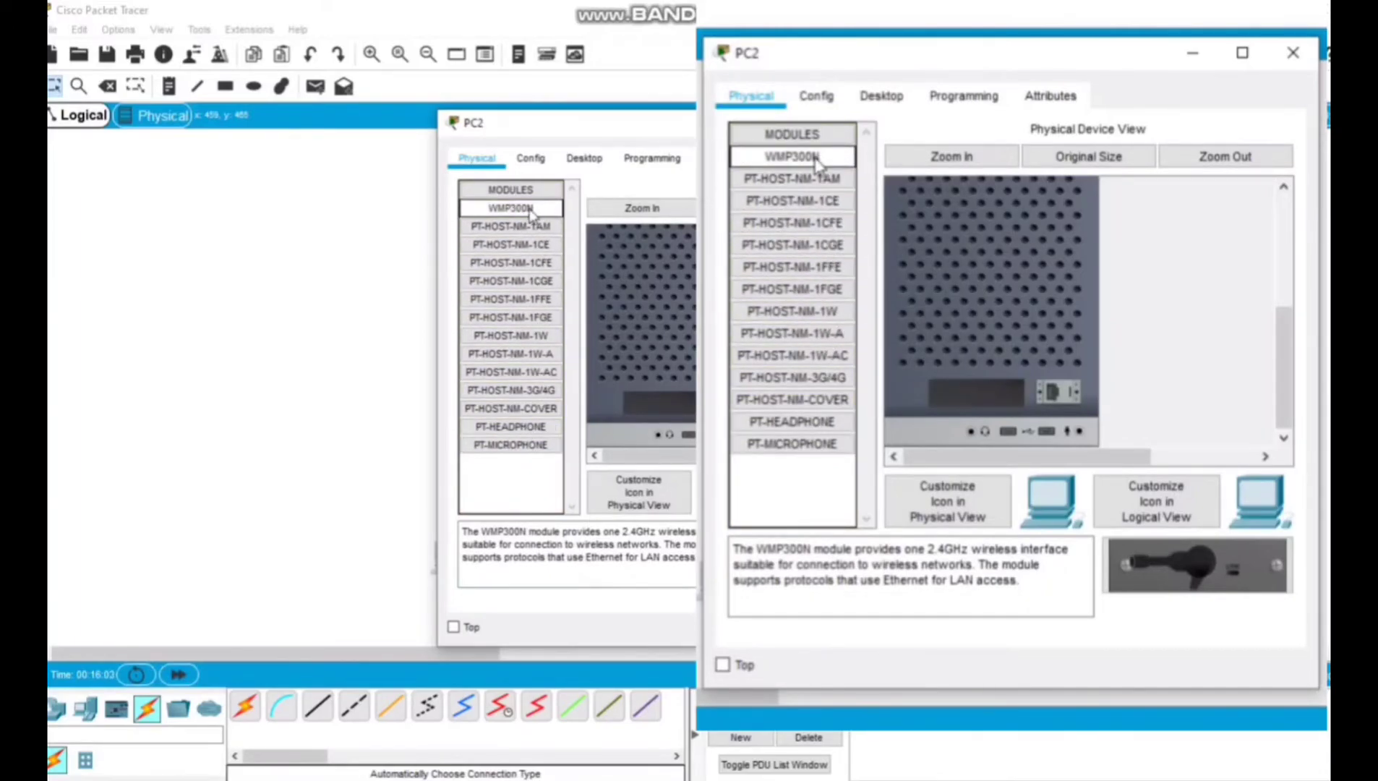
Install the WMP300N wireless module in PC2's empty slot and power the PC back on.
{"action": "left_click_drag", "start_coordinate": [828, 170], "coordinate": [990, 404]}
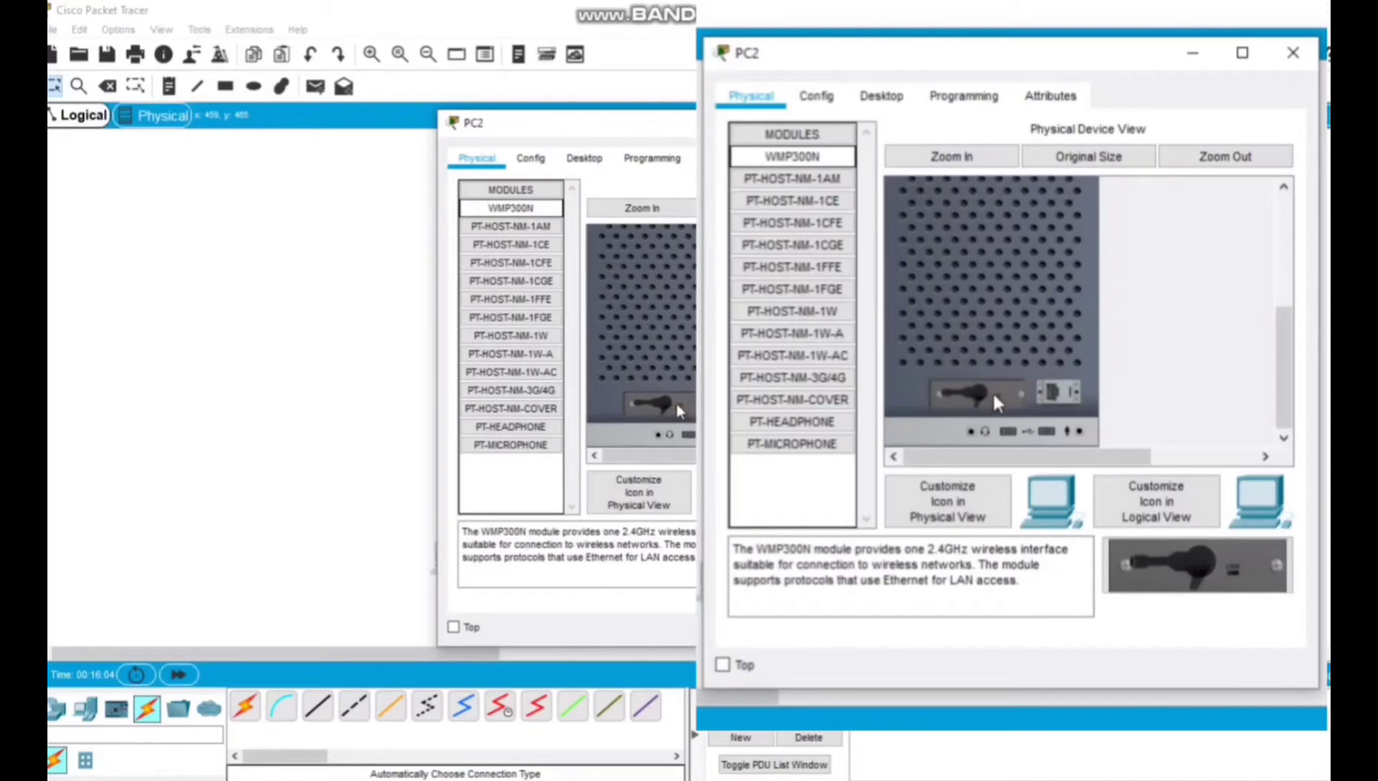
{"action": "scroll", "coordinate": [1117, 389], "scroll_direction": "up", "scroll_amount": 5}
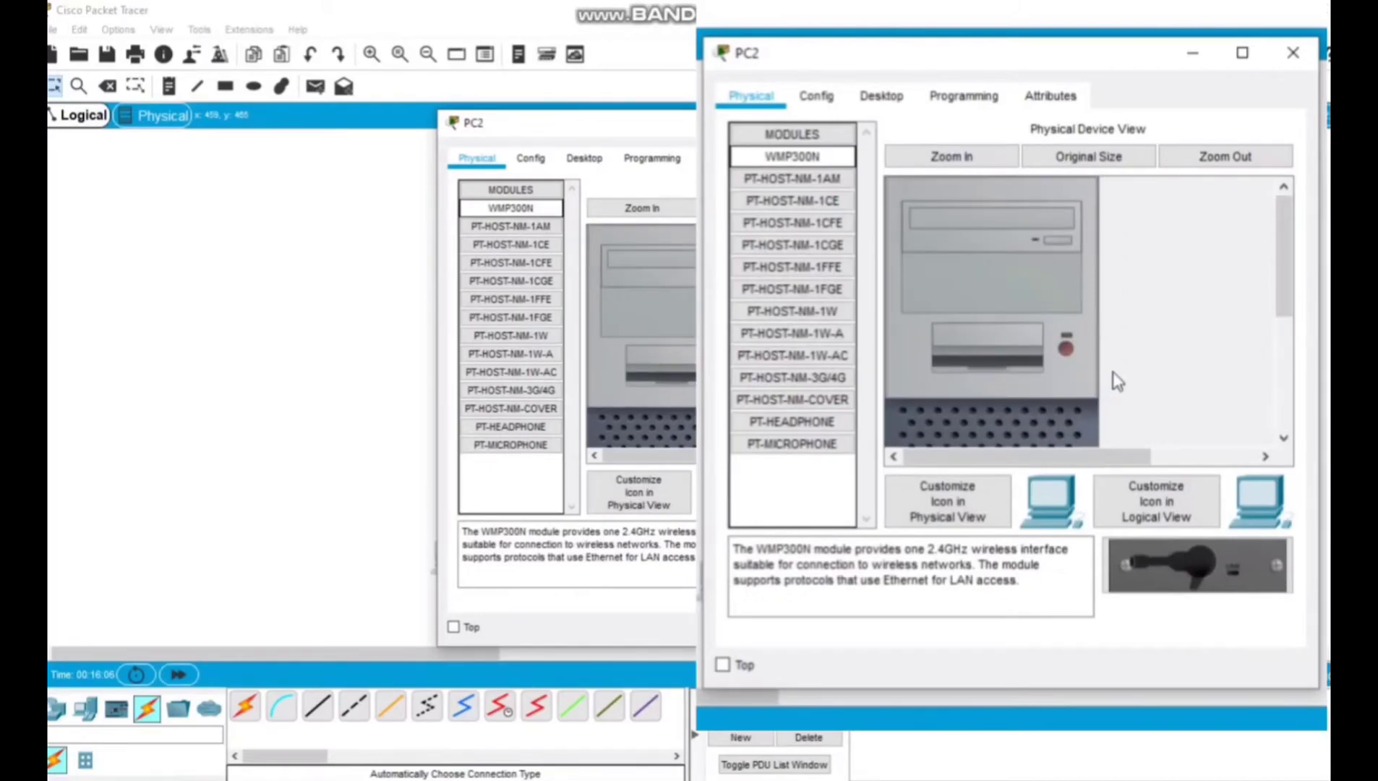
{"action": "left_click", "coordinate": [1067, 350]}
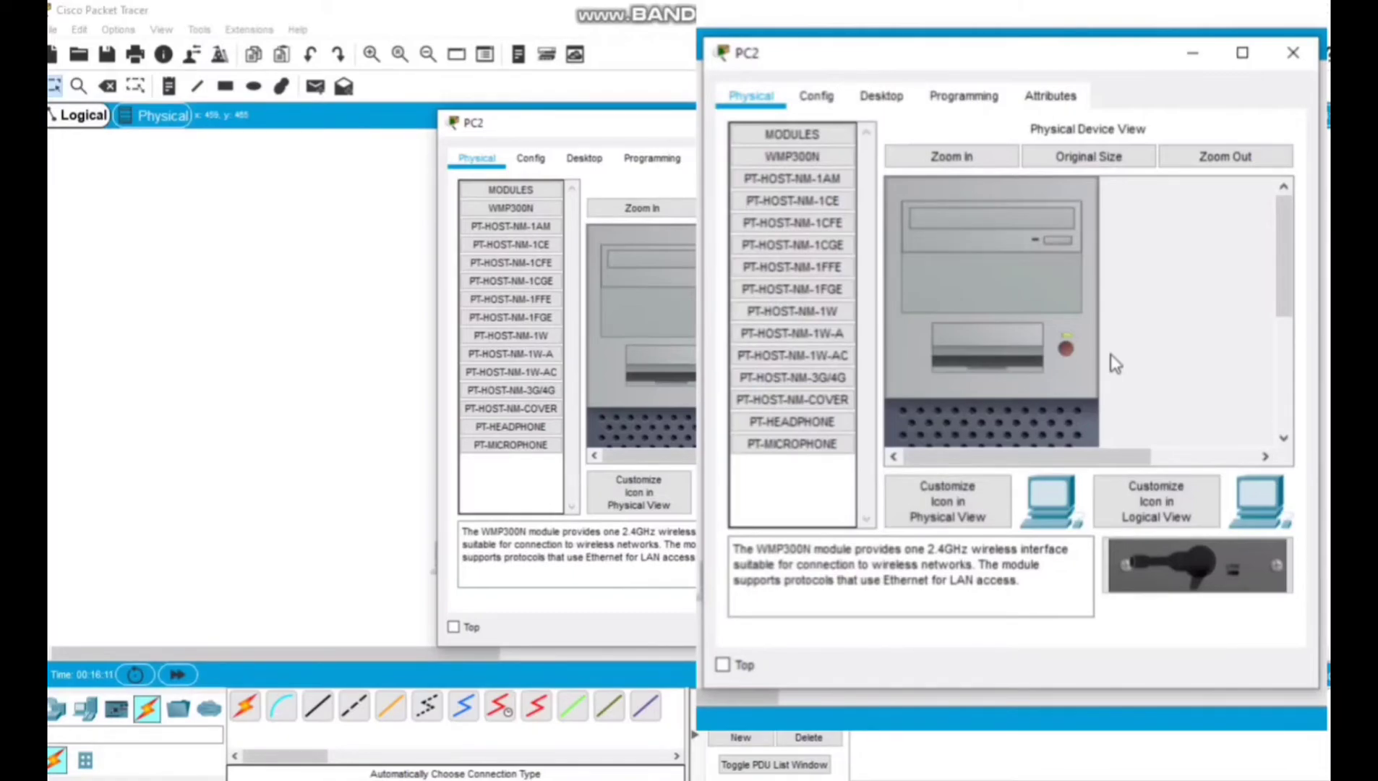
Refresh the available networks in PC2's PC Wireless utility and start connecting to Access Point1's network.
{"action": "left_click", "coordinate": [882, 101]}
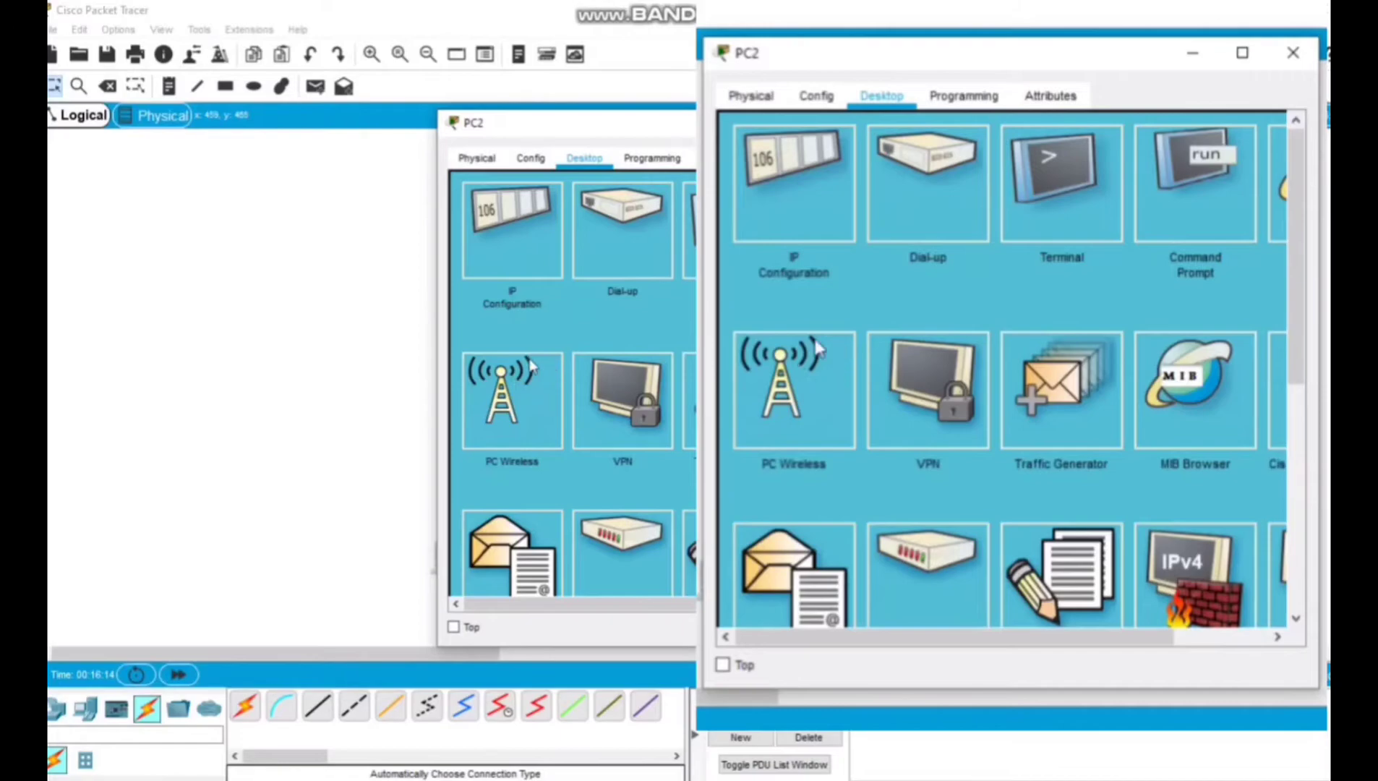
{"action": "left_click", "coordinate": [836, 385]}
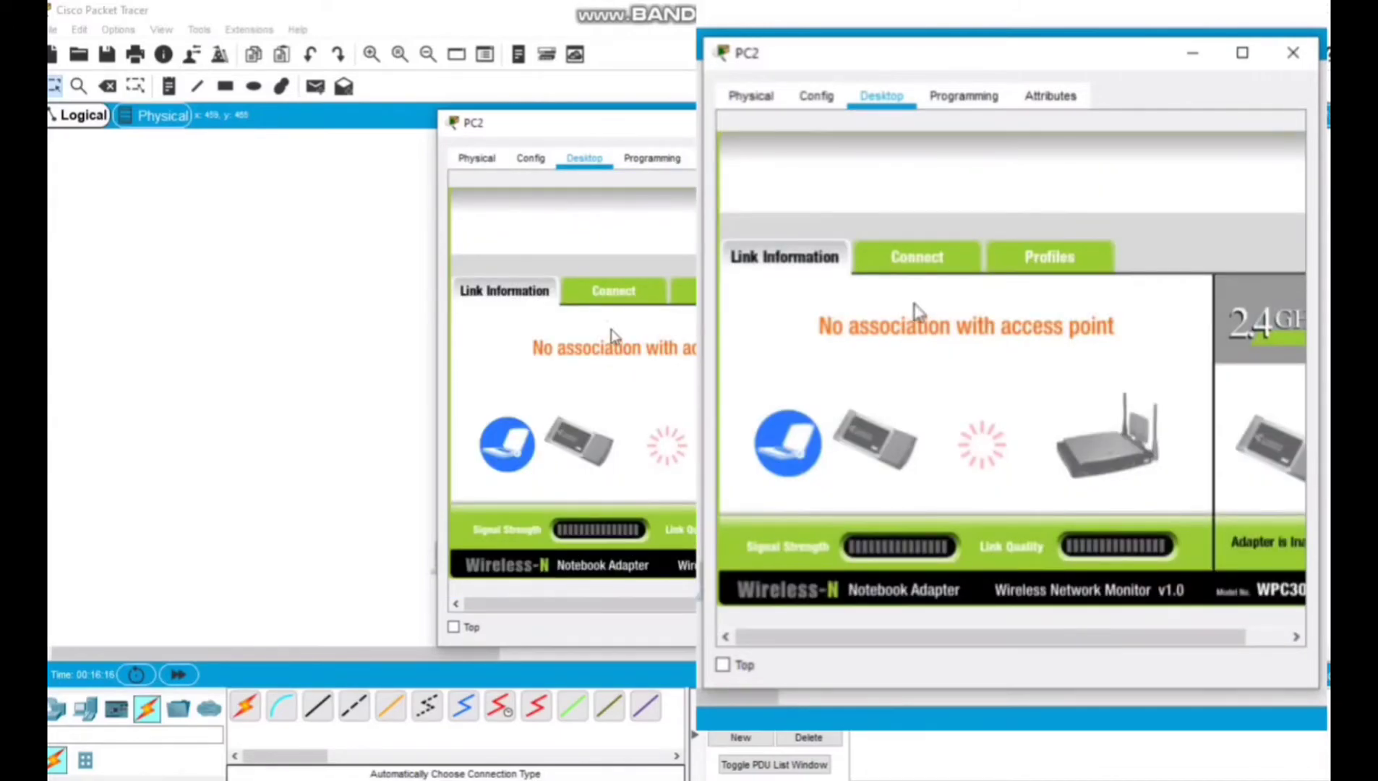
{"action": "left_click", "coordinate": [900, 262]}
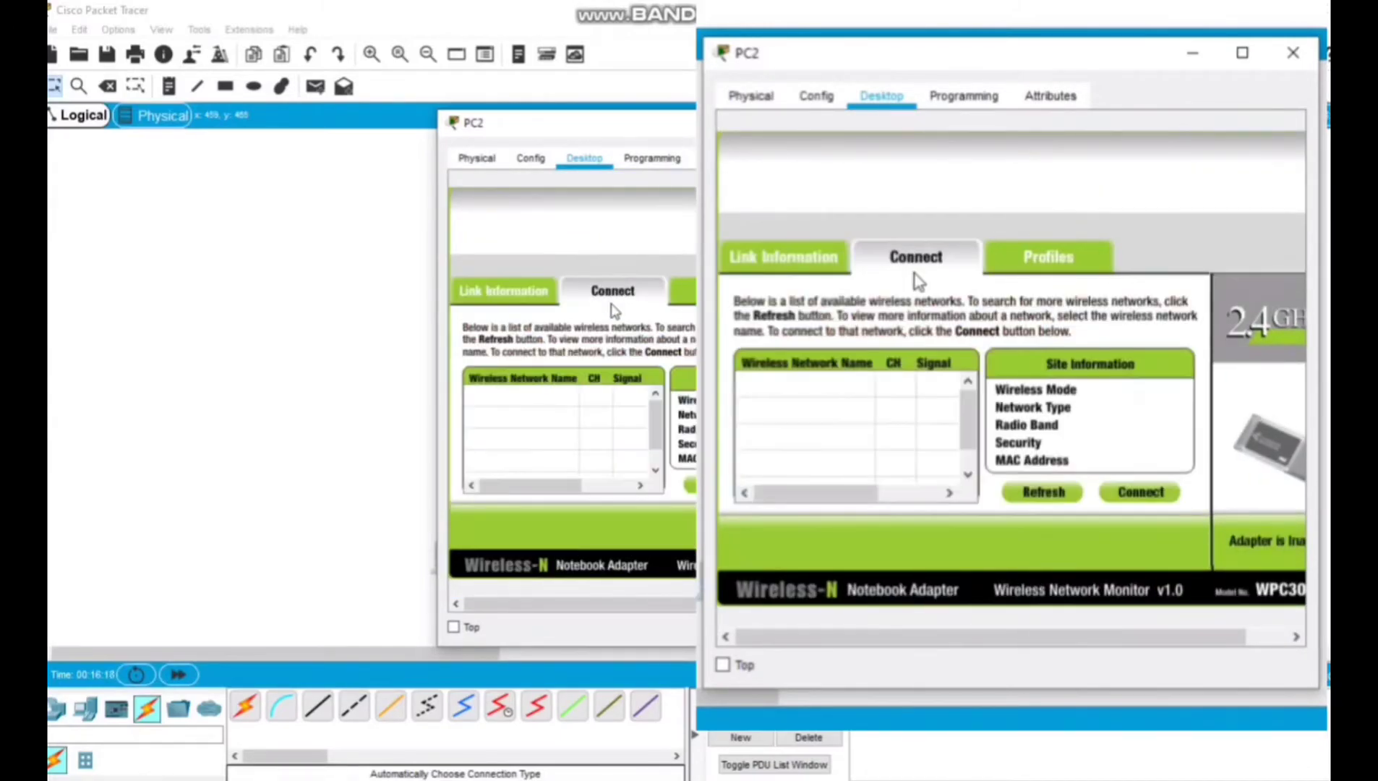
{"action": "left_click", "coordinate": [1055, 495]}
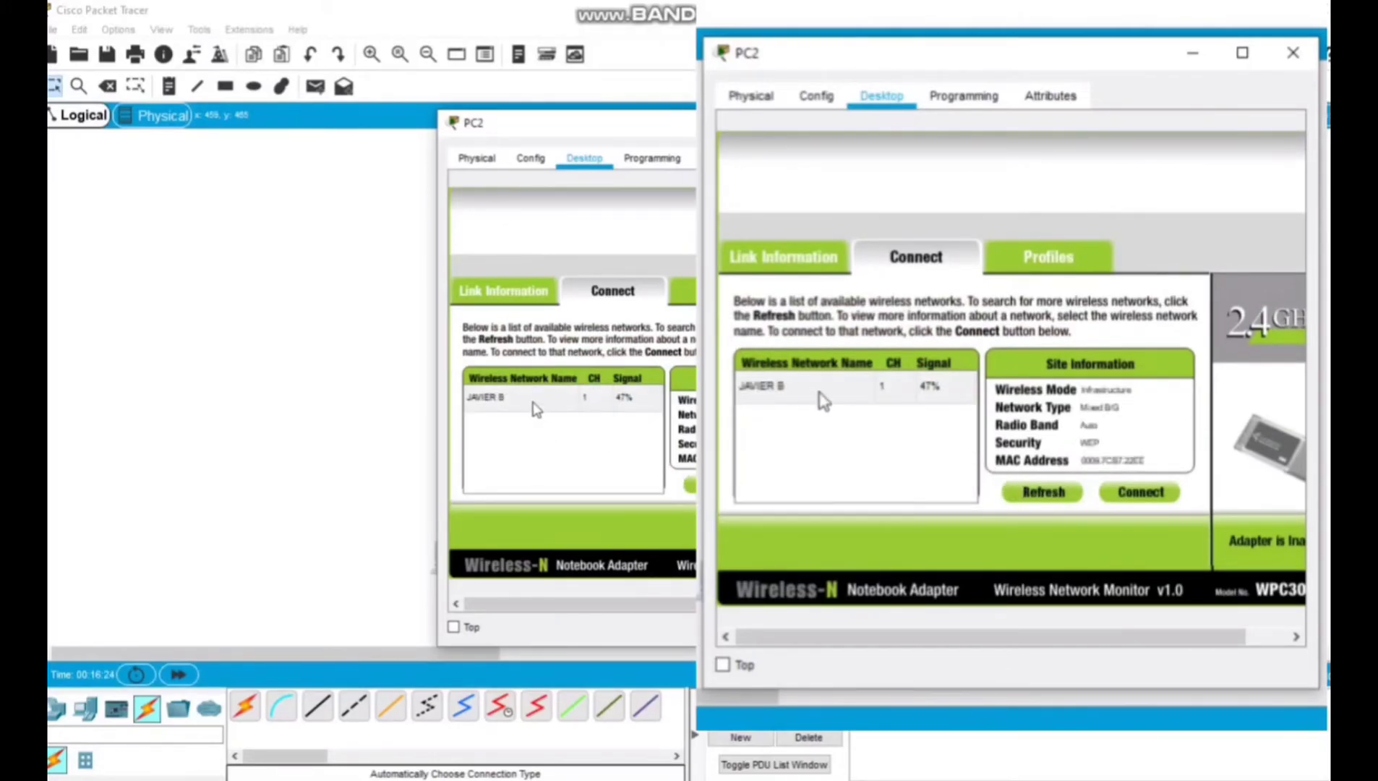
{"action": "left_click", "coordinate": [818, 391]}
{"action": "left_click", "coordinate": [1135, 495]}
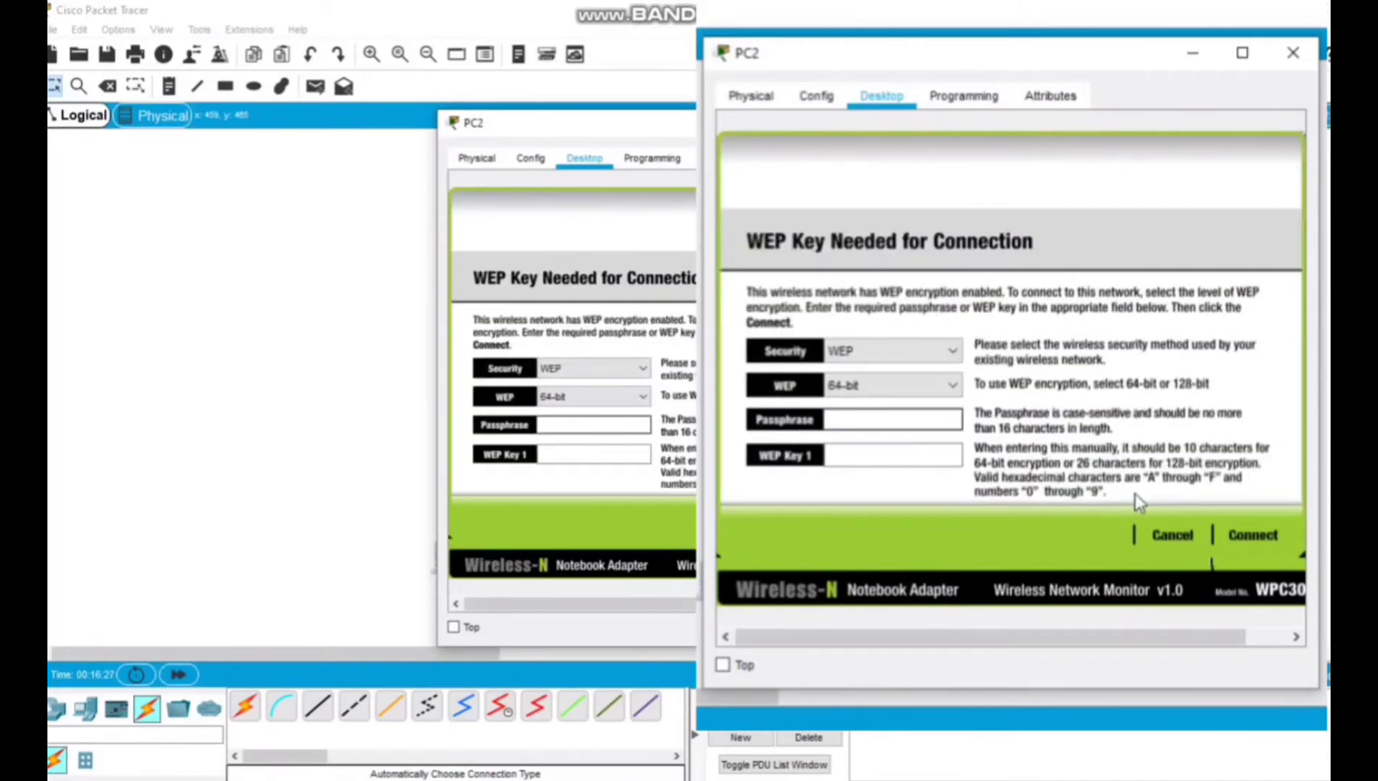
Enter the WEP key to connect PC2 to the wireless network and close the PC2 window.
{"action": "left_click", "coordinate": [885, 455]}
{"action": "type", "text": "11"}
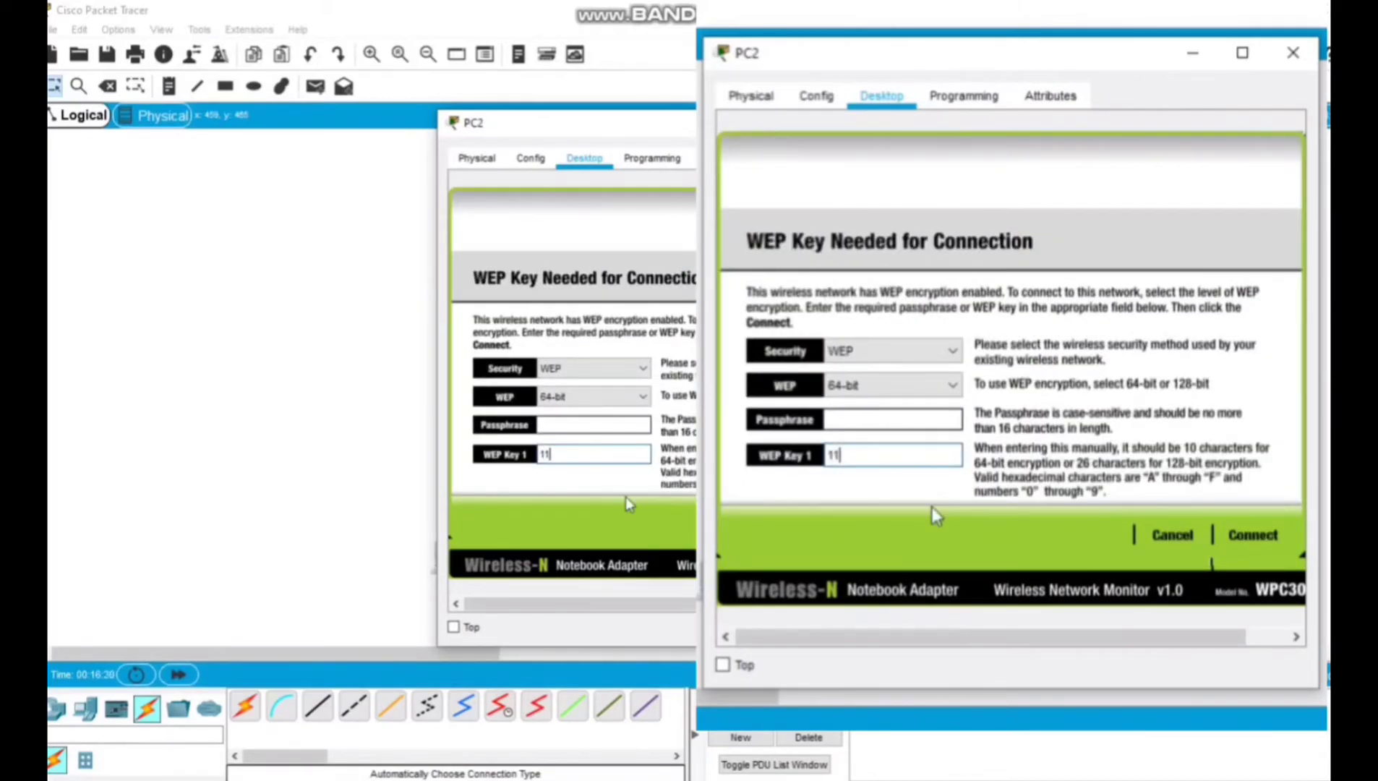
{"action": "type", "text": "22334455"}
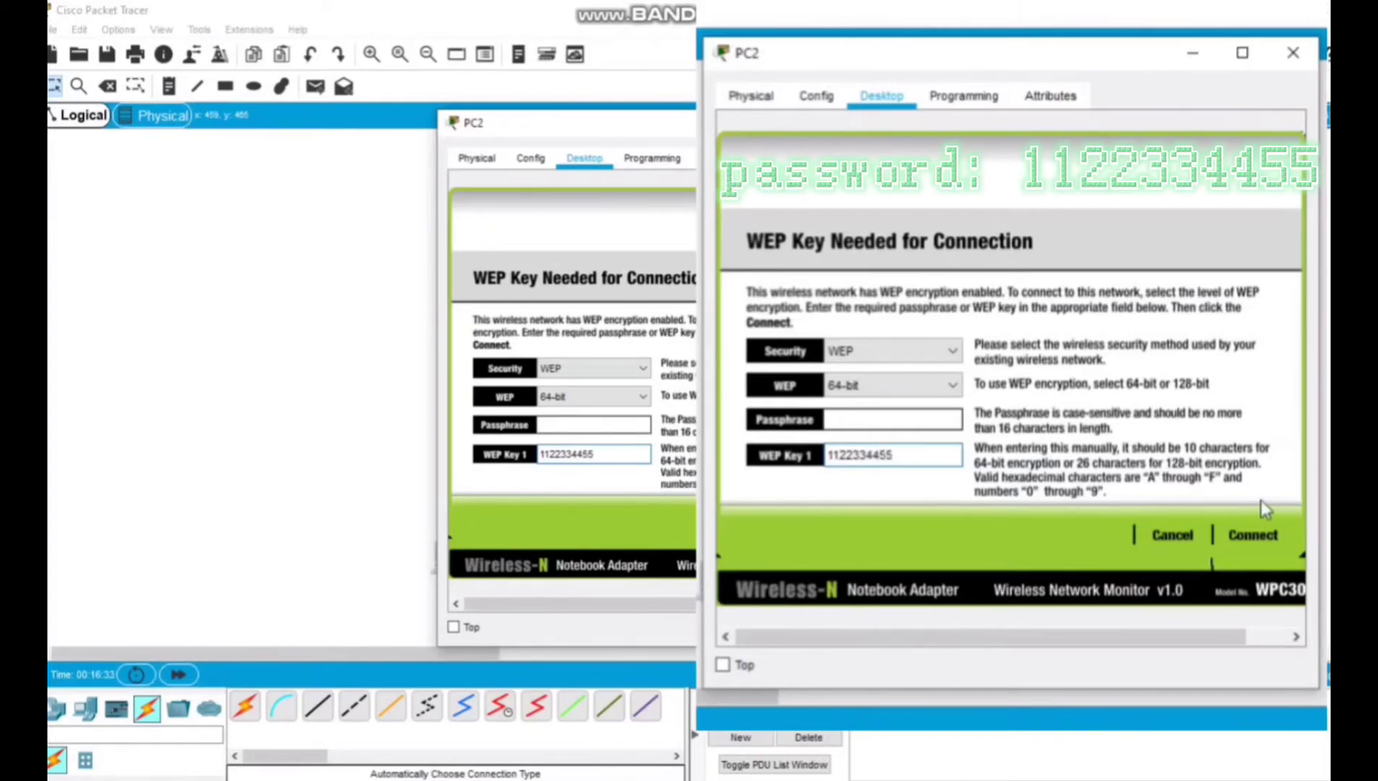
{"action": "left_click", "coordinate": [1267, 539]}
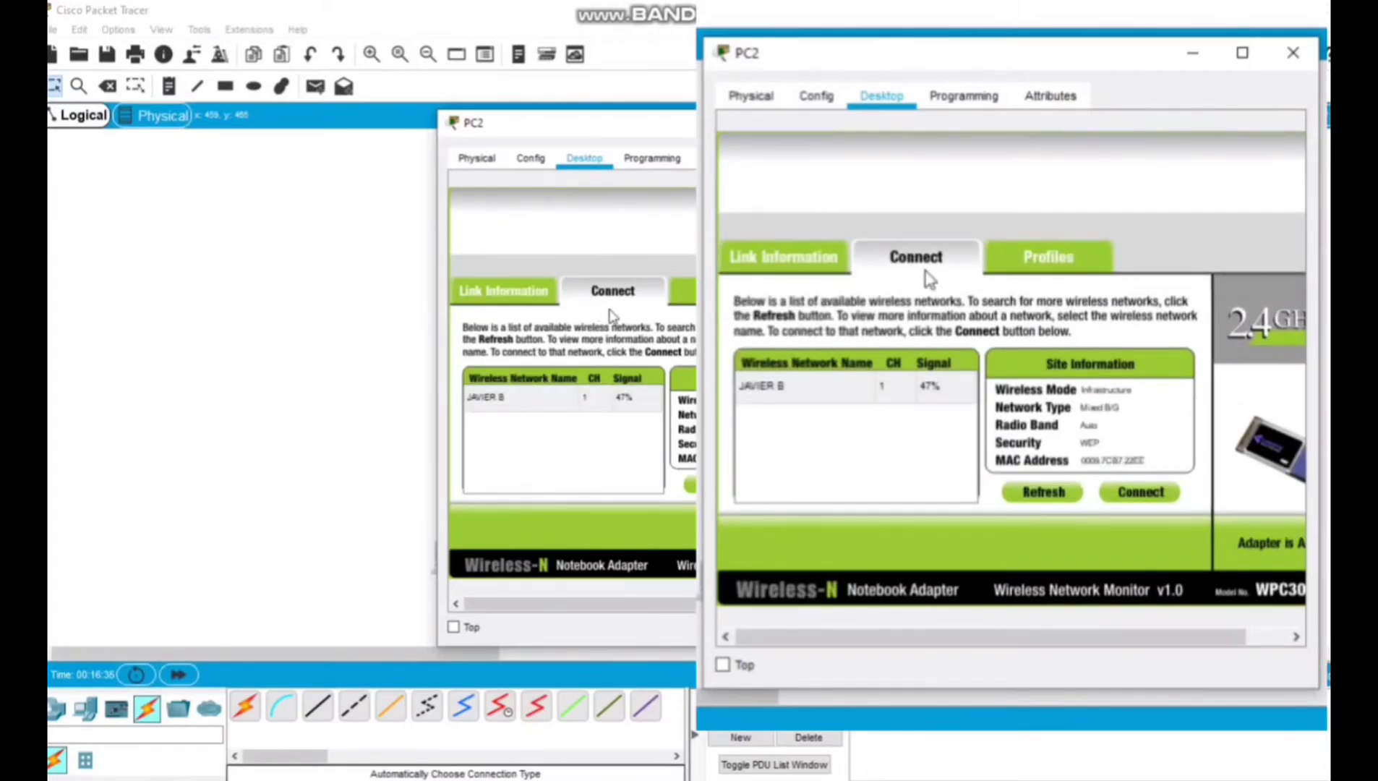
{"action": "left_click", "coordinate": [1293, 52]}
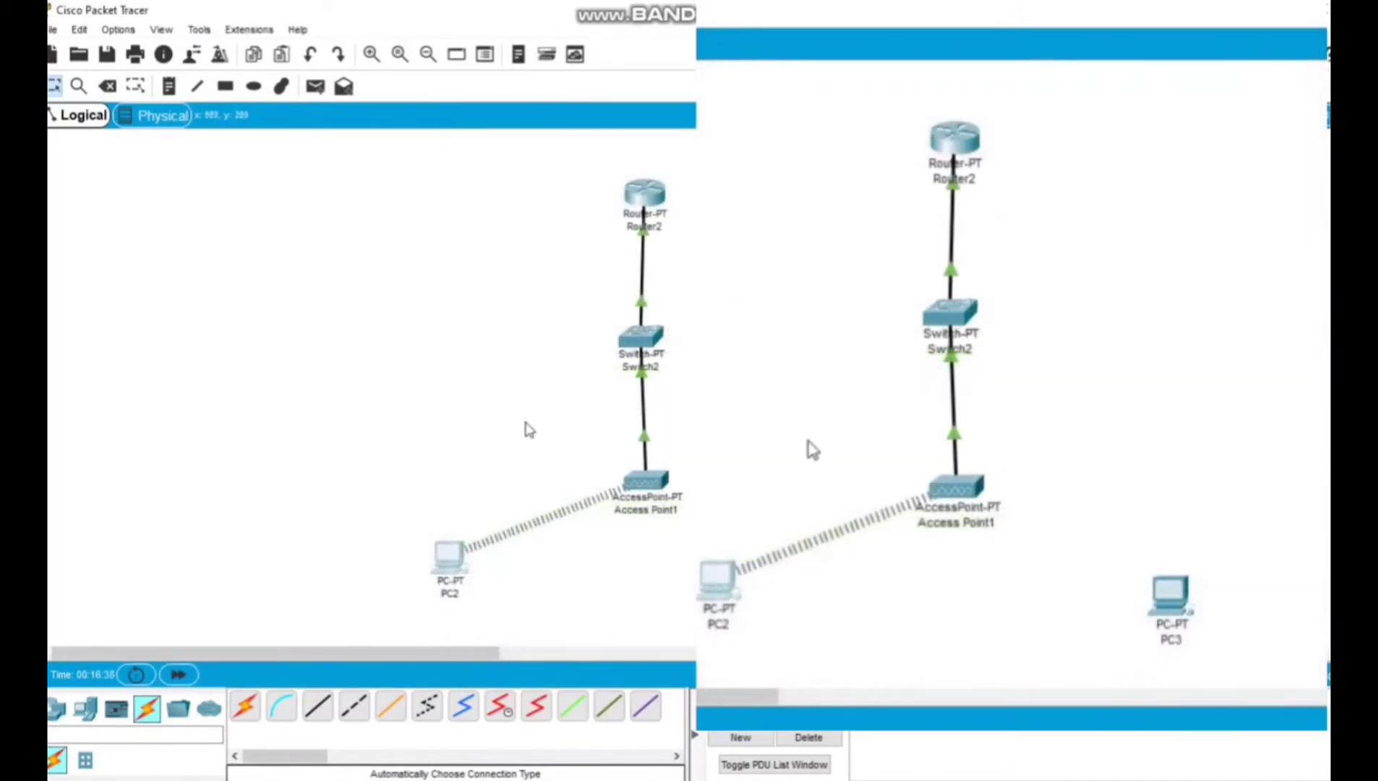
Give PC2's Wireless0 interface the static IPv4 address 192.168.1.2 with subnet mask 255.255.255.0.
{"action": "left_click", "coordinate": [450, 558]}
{"action": "left_click", "coordinate": [809, 203]}
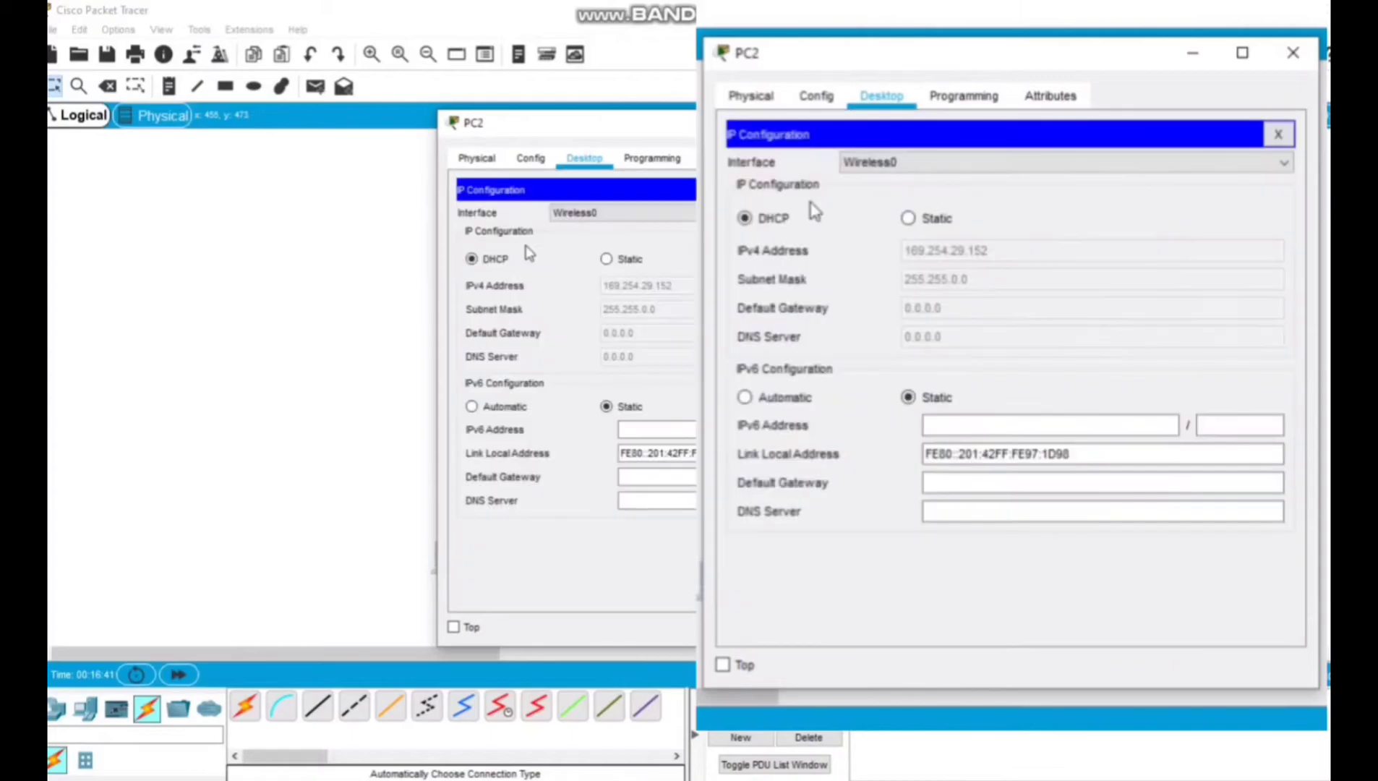
{"action": "left_click", "coordinate": [905, 219]}
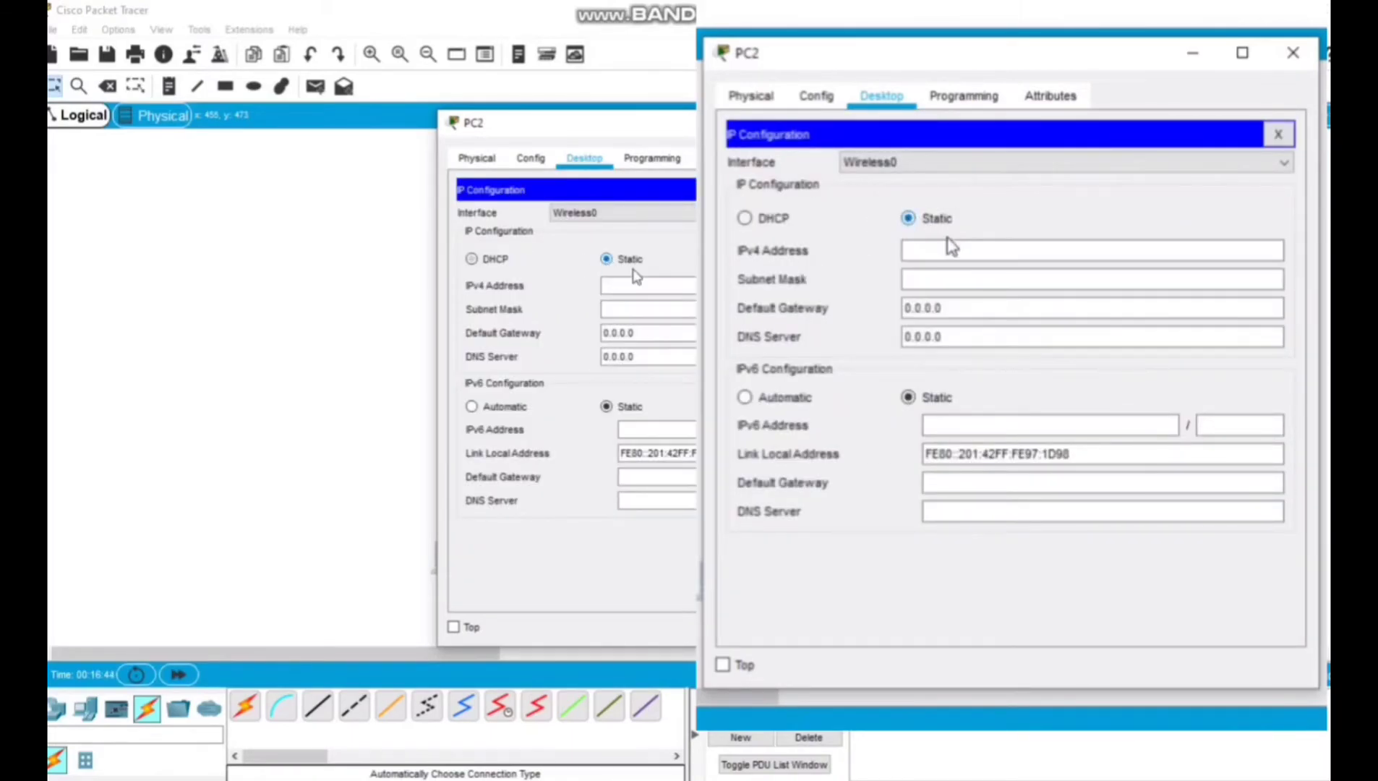
{"action": "left_click", "coordinate": [911, 253]}
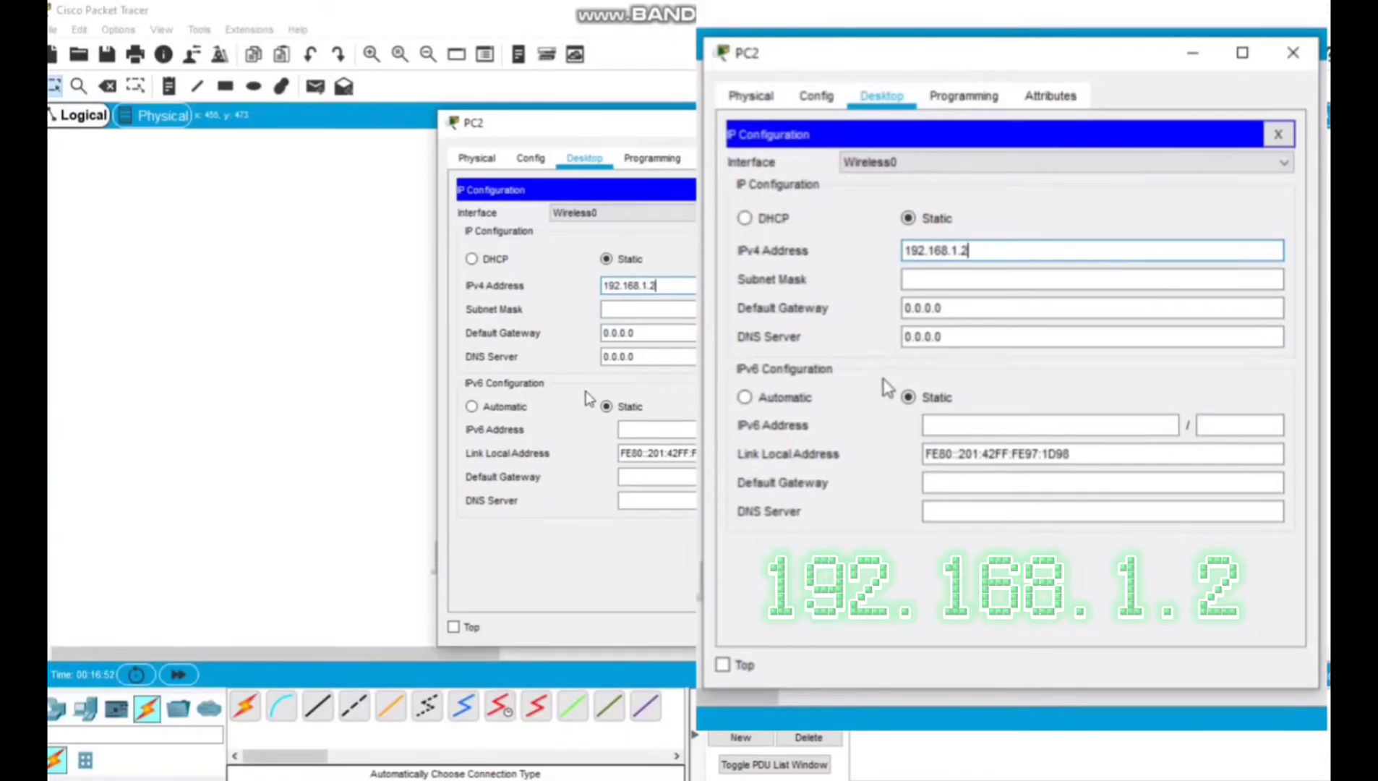
{"action": "key", "text": "Tab"}
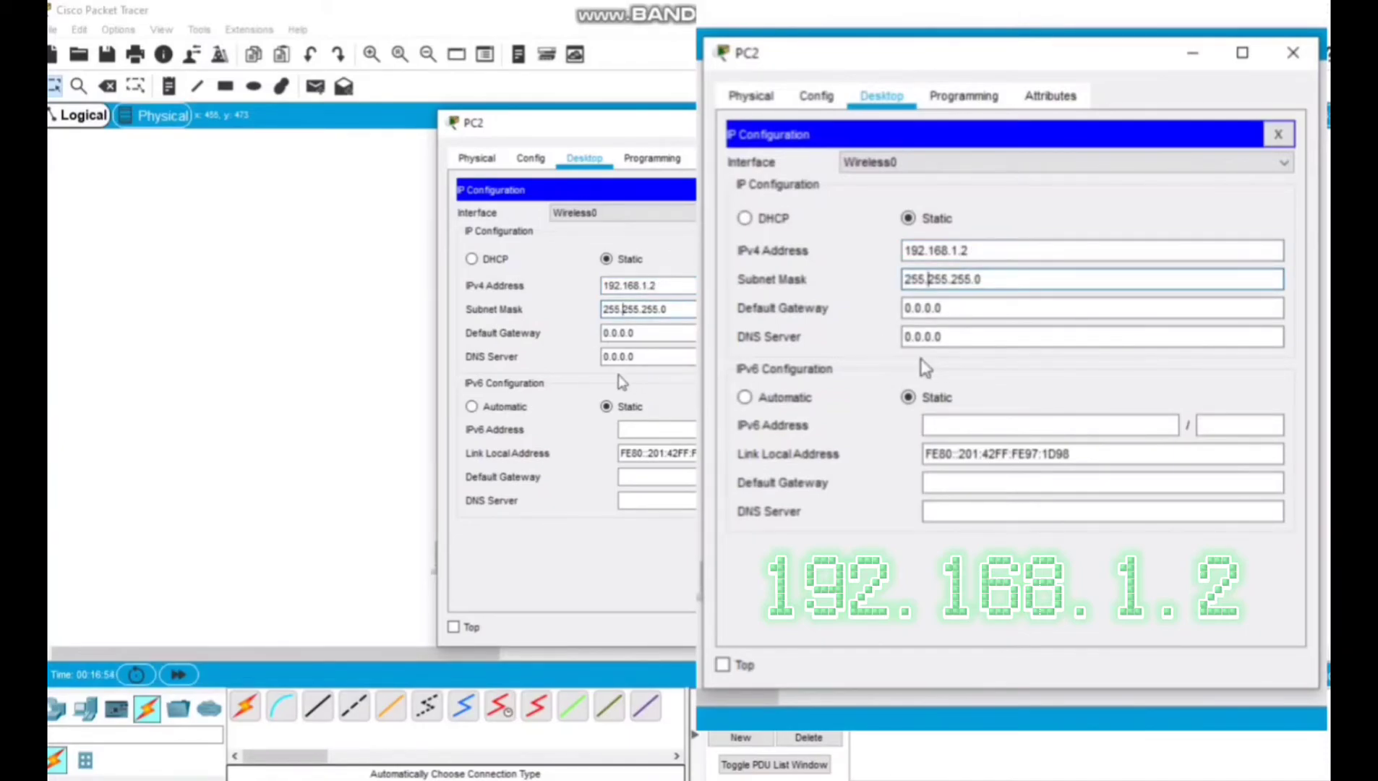
Set PC2's IPv4 default gateway to 192.168.1.1 and close the PC2 window.
{"action": "key", "text": "Tab"}
{"action": "key", "text": "BackSpace"}
{"action": "left_click_drag", "start_coordinate": [644, 132], "coordinate": [949, 125]}
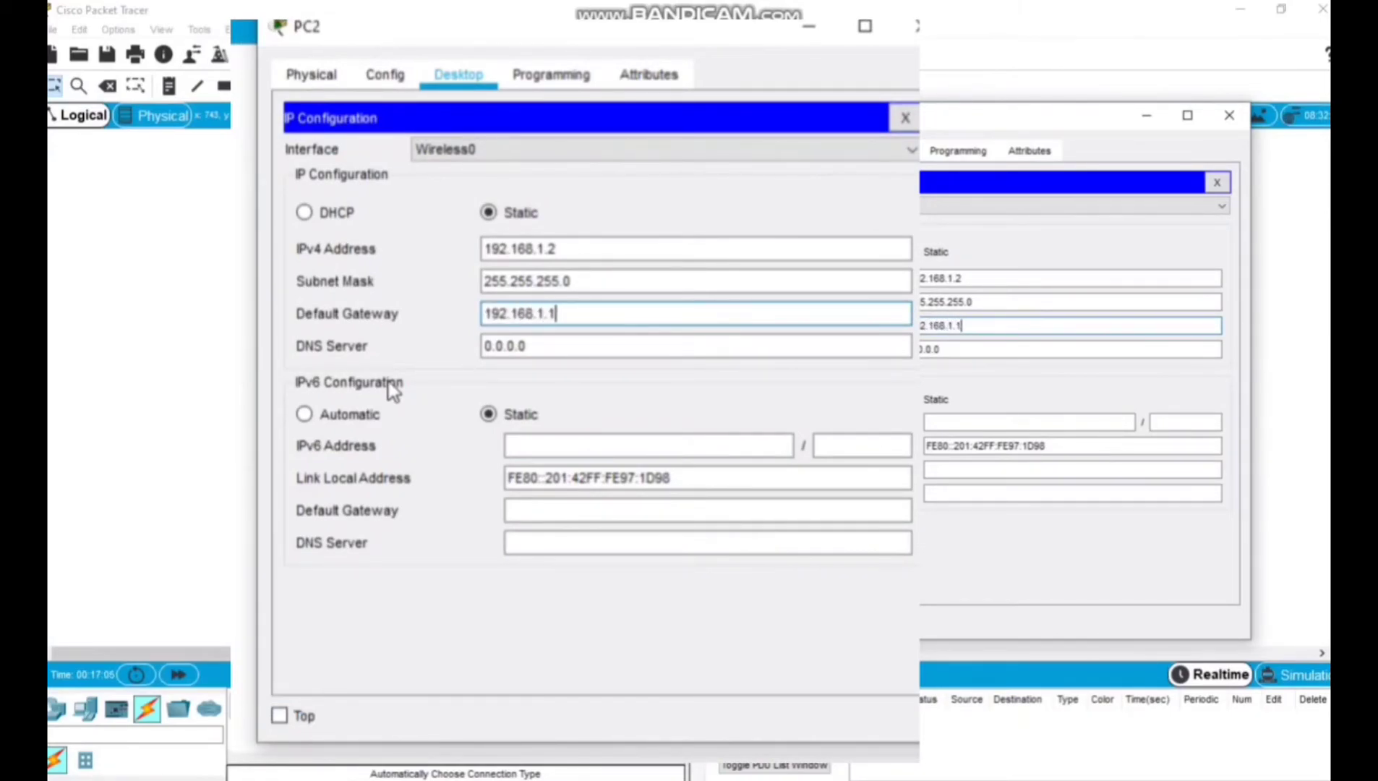
{"action": "left_click", "coordinate": [584, 343]}
{"action": "left_click_drag", "start_coordinate": [570, 318], "coordinate": [389, 320]}
{"action": "left_click", "coordinate": [492, 321]}
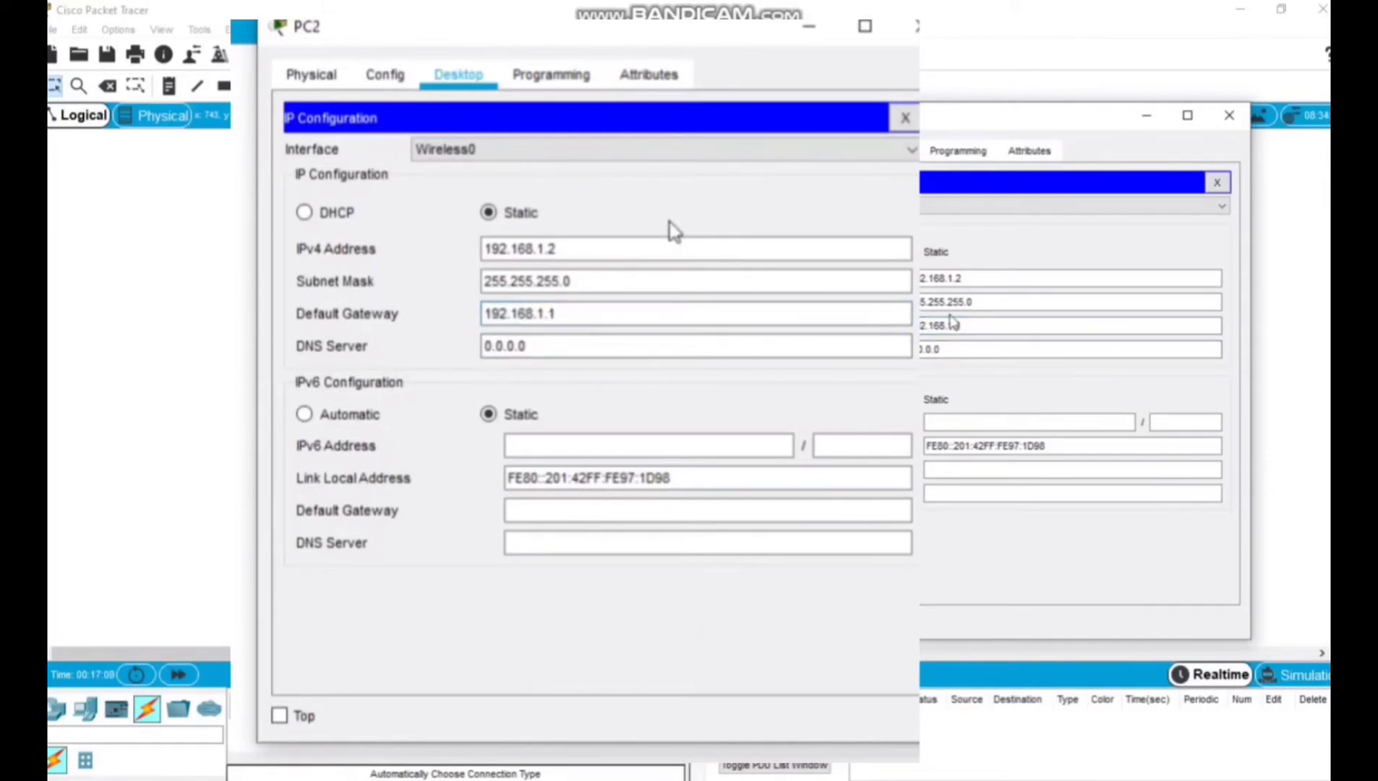
{"action": "left_click", "coordinate": [914, 27]}
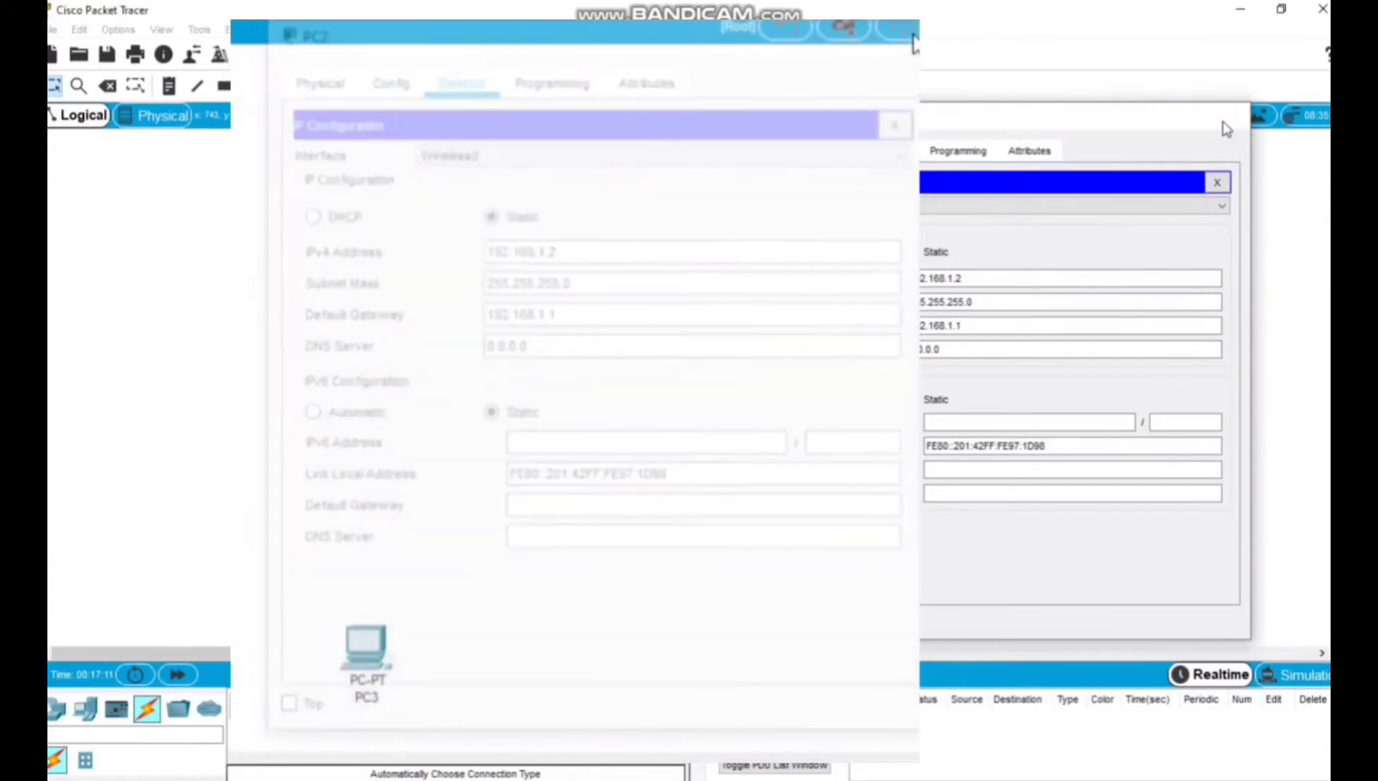
Replace PC3's Ethernet module with the WMP300N wireless module while it is powered off and power the PC back on.
{"action": "left_click_drag", "start_coordinate": [769, 522], "coordinate": [899, 629]}
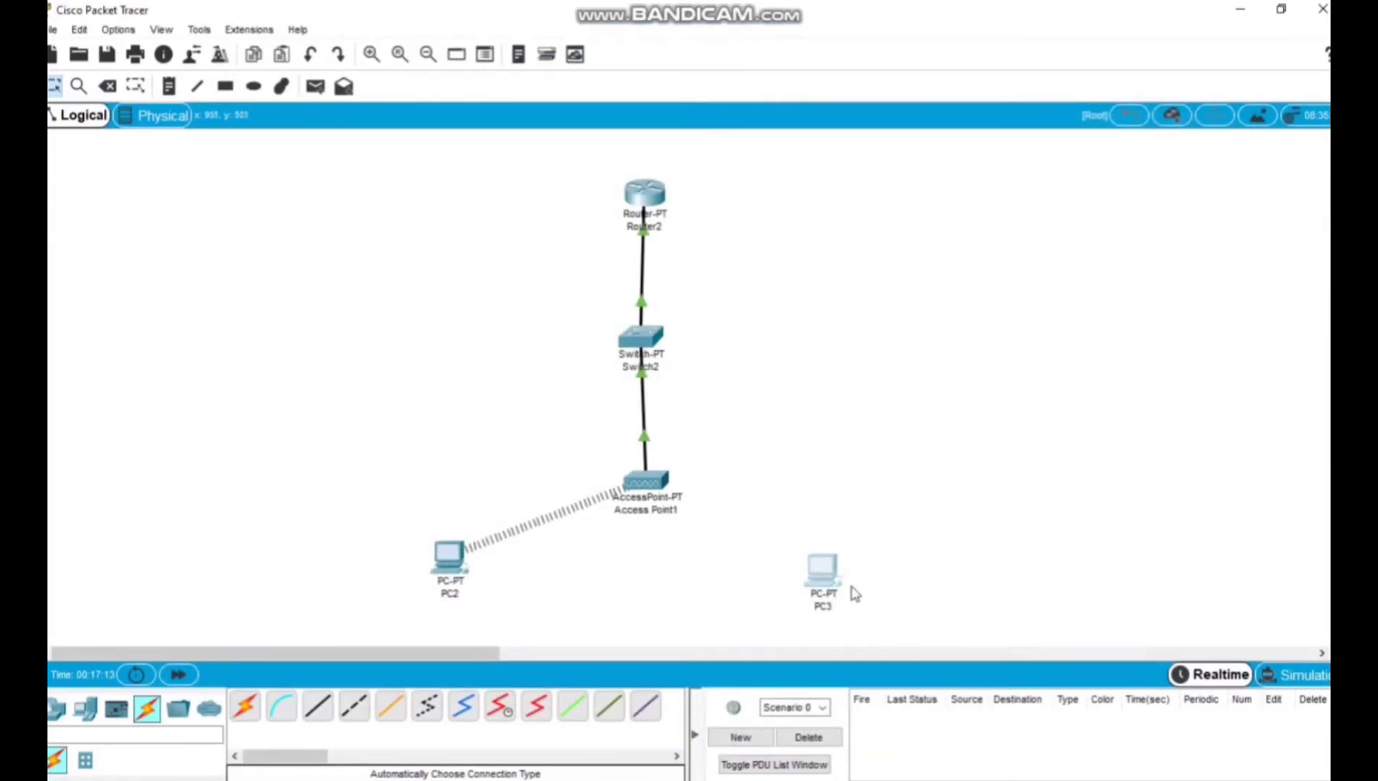
{"action": "left_click", "coordinate": [825, 570]}
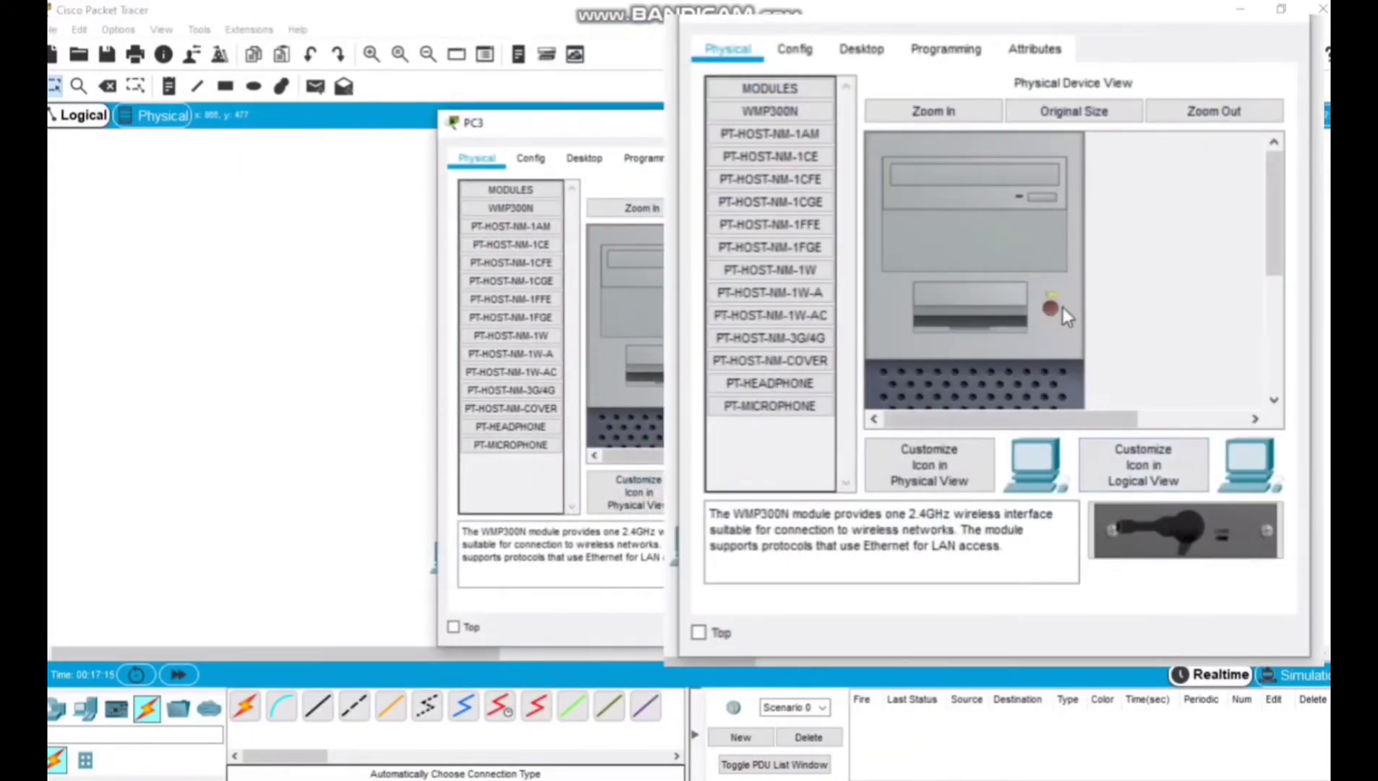
{"action": "scroll", "coordinate": [1050, 305], "scroll_direction": "down", "scroll_amount": 5}
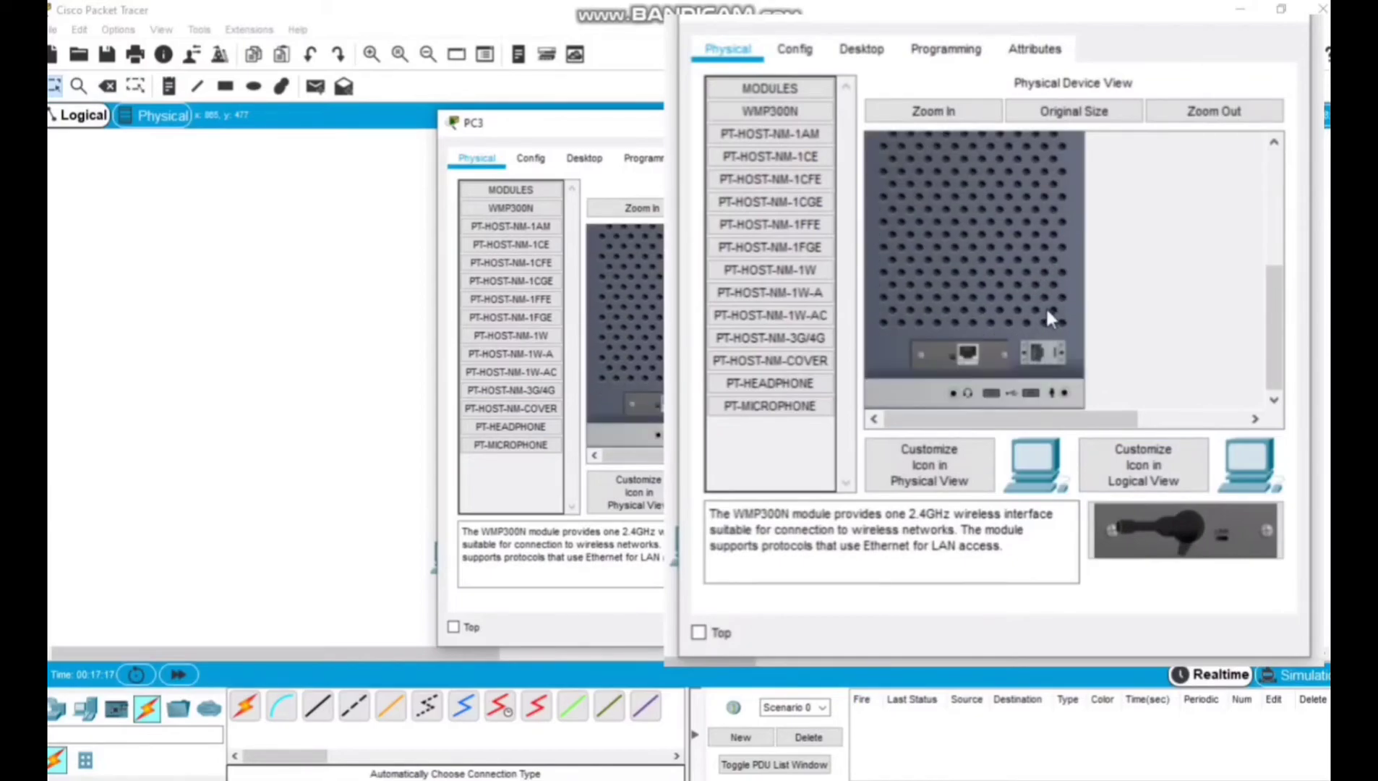
{"action": "left_click_drag", "start_coordinate": [973, 346], "coordinate": [768, 462]}
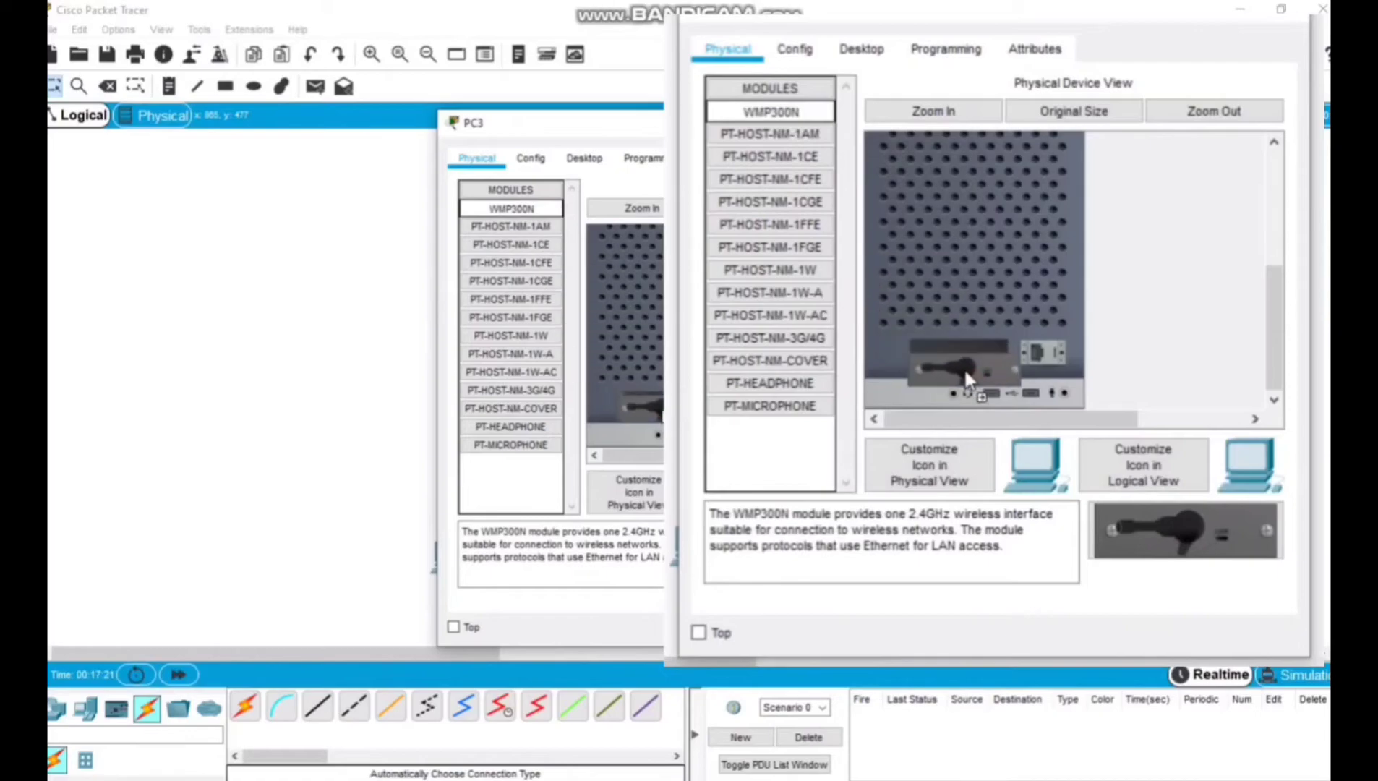
{"action": "scroll", "coordinate": [1085, 345], "scroll_direction": "up", "scroll_amount": 5}
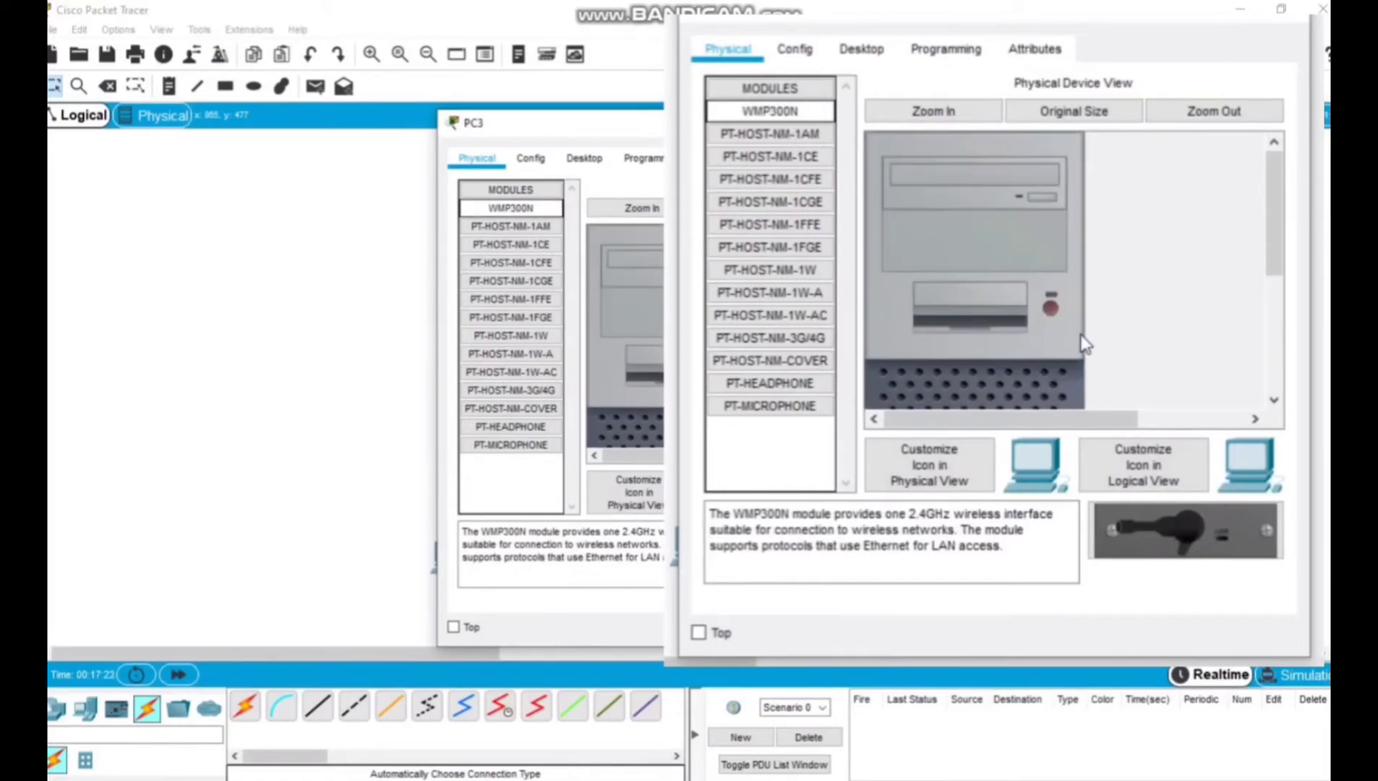
{"action": "left_click", "coordinate": [1050, 304]}
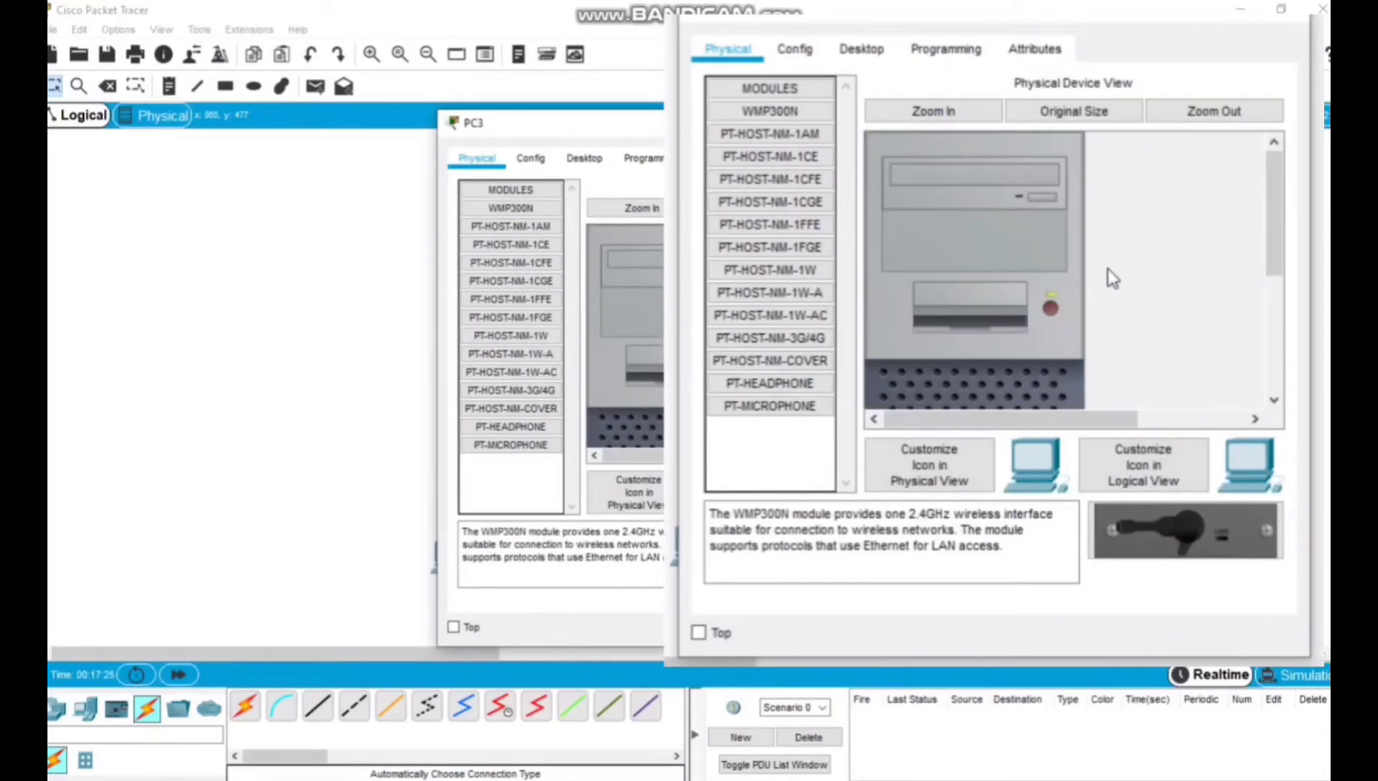
Scan for wireless networks from PC3's PC Wireless utility and start connecting to the access point's WEP-secured network.
{"action": "left_click", "coordinate": [860, 53]}
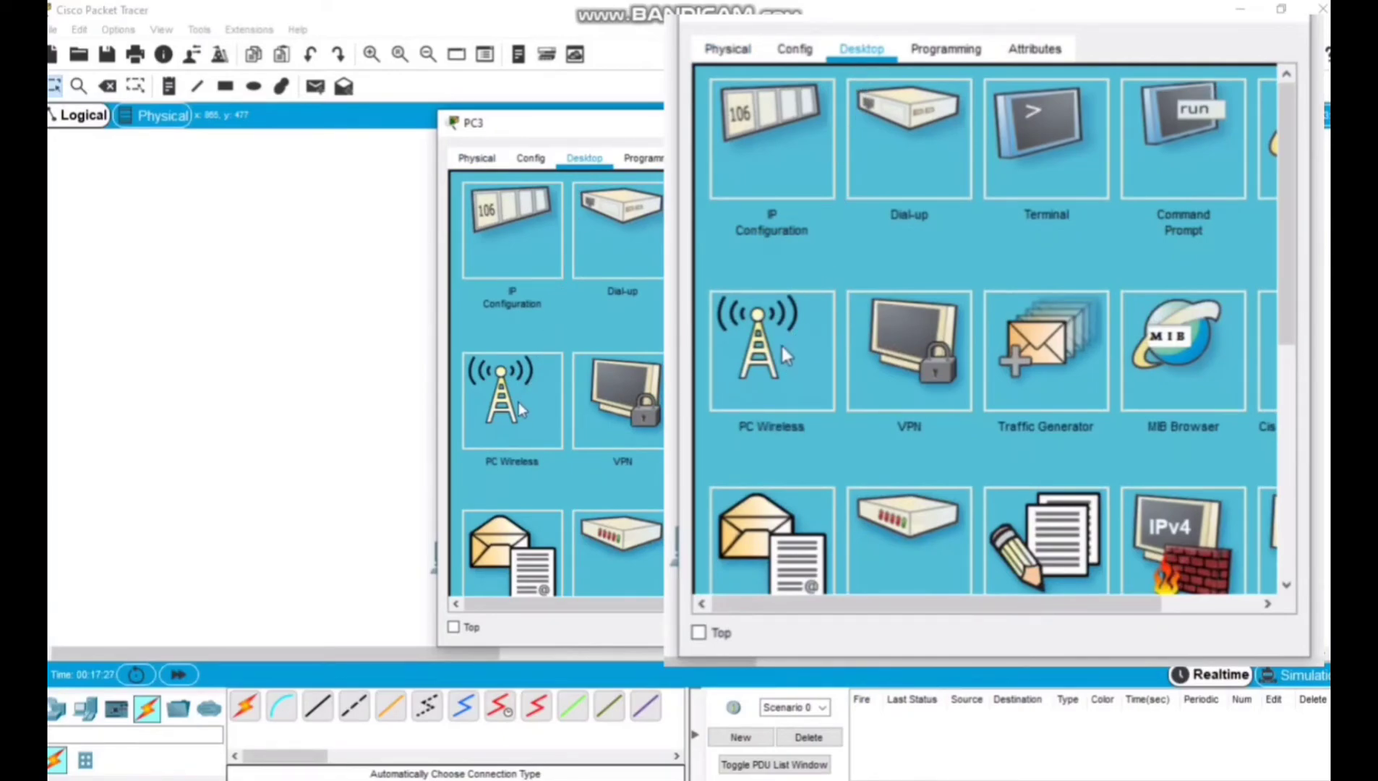
{"action": "left_click", "coordinate": [519, 396]}
{"action": "left_click", "coordinate": [609, 298]}
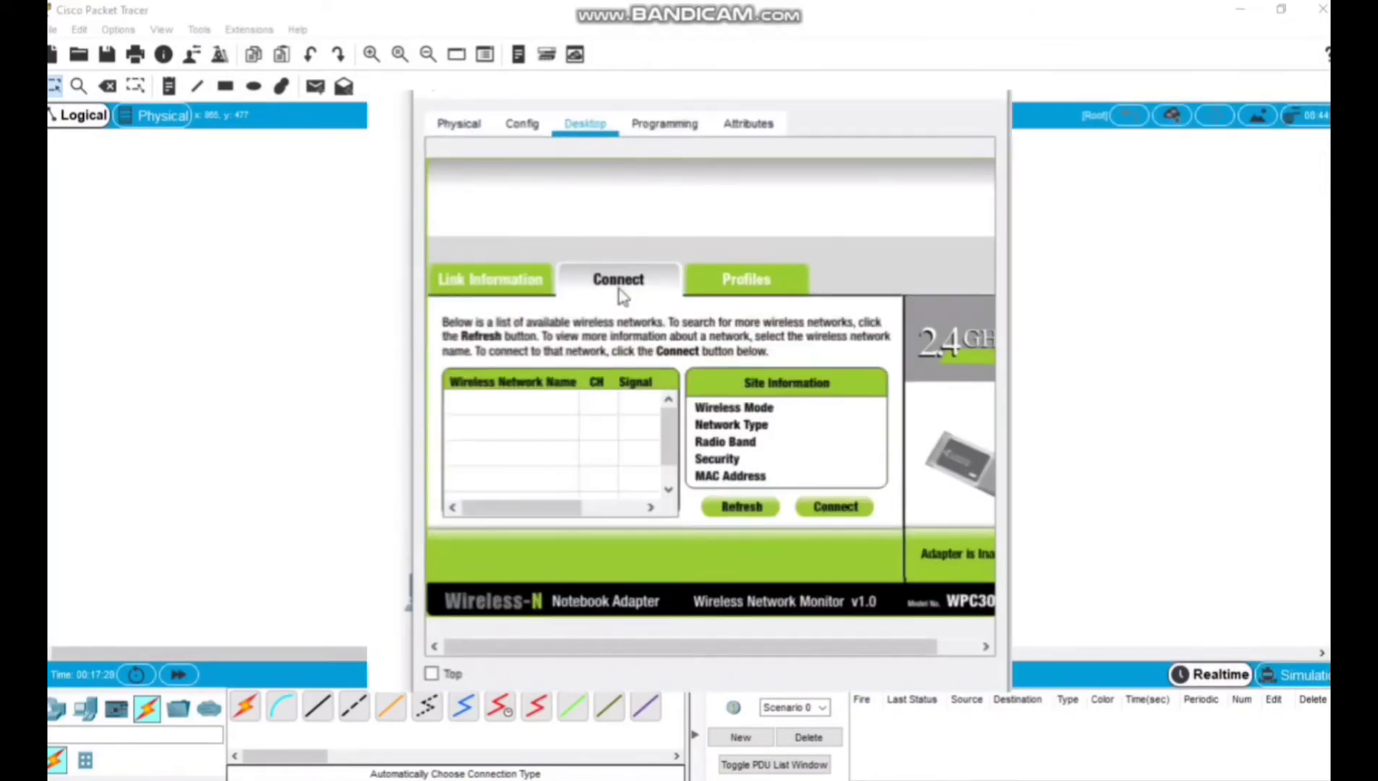
{"action": "left_click", "coordinate": [768, 513]}
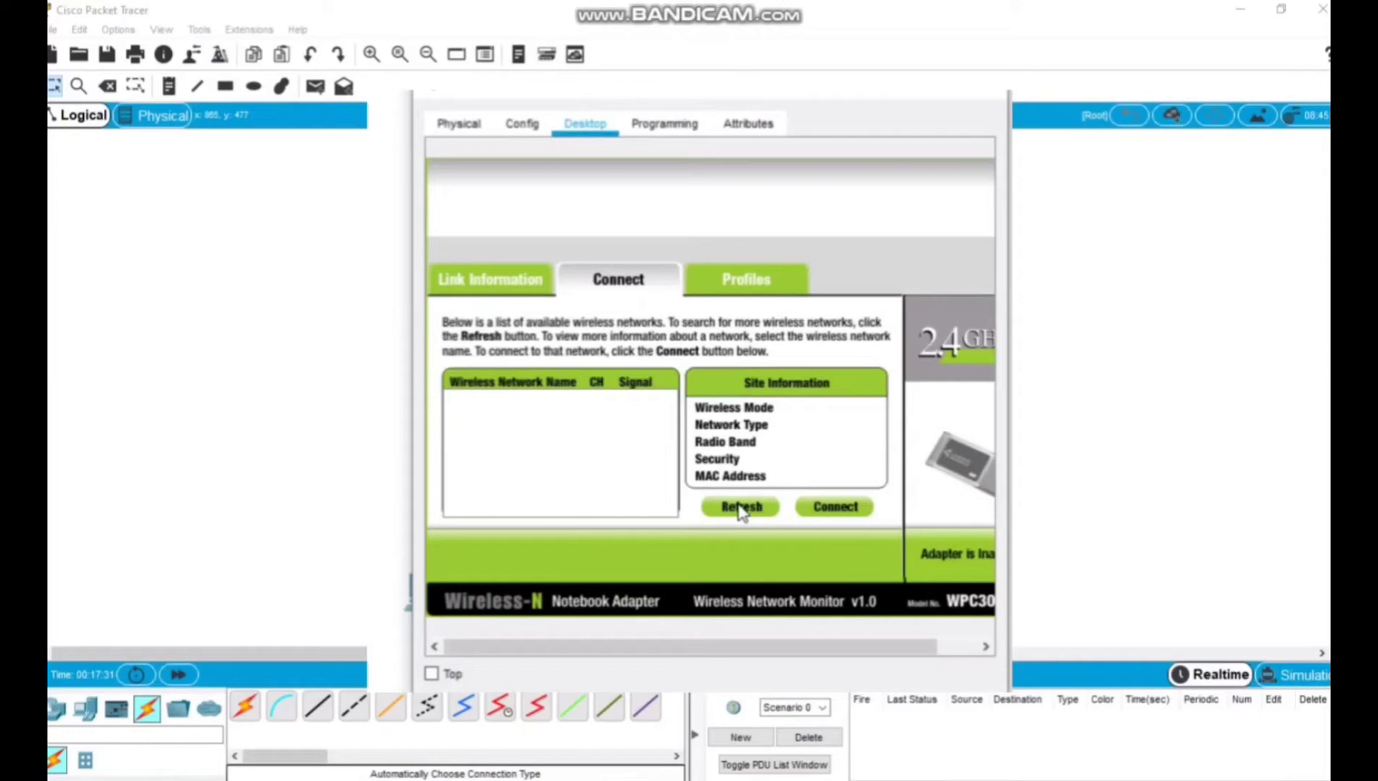
{"action": "left_click", "coordinate": [738, 509]}
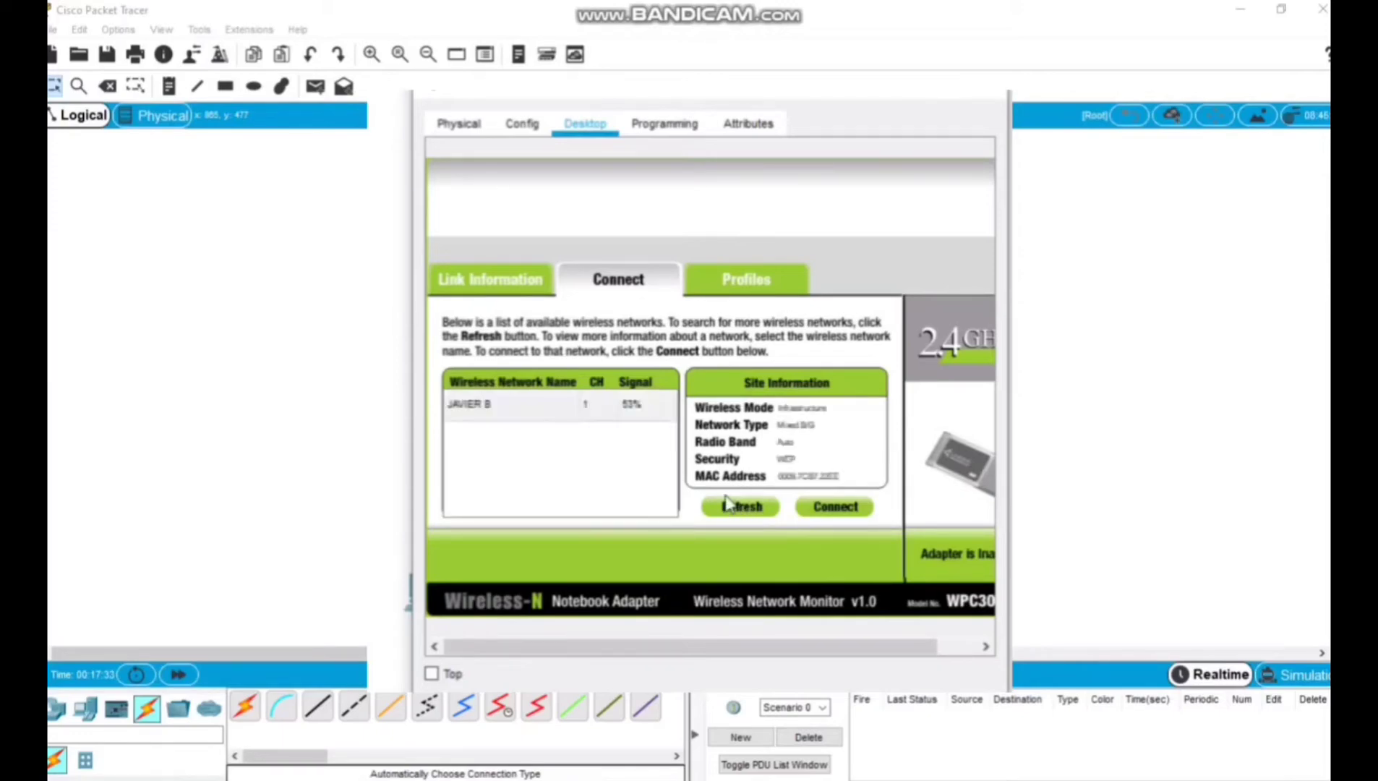
{"action": "left_click", "coordinate": [547, 409]}
{"action": "left_click", "coordinate": [833, 509]}
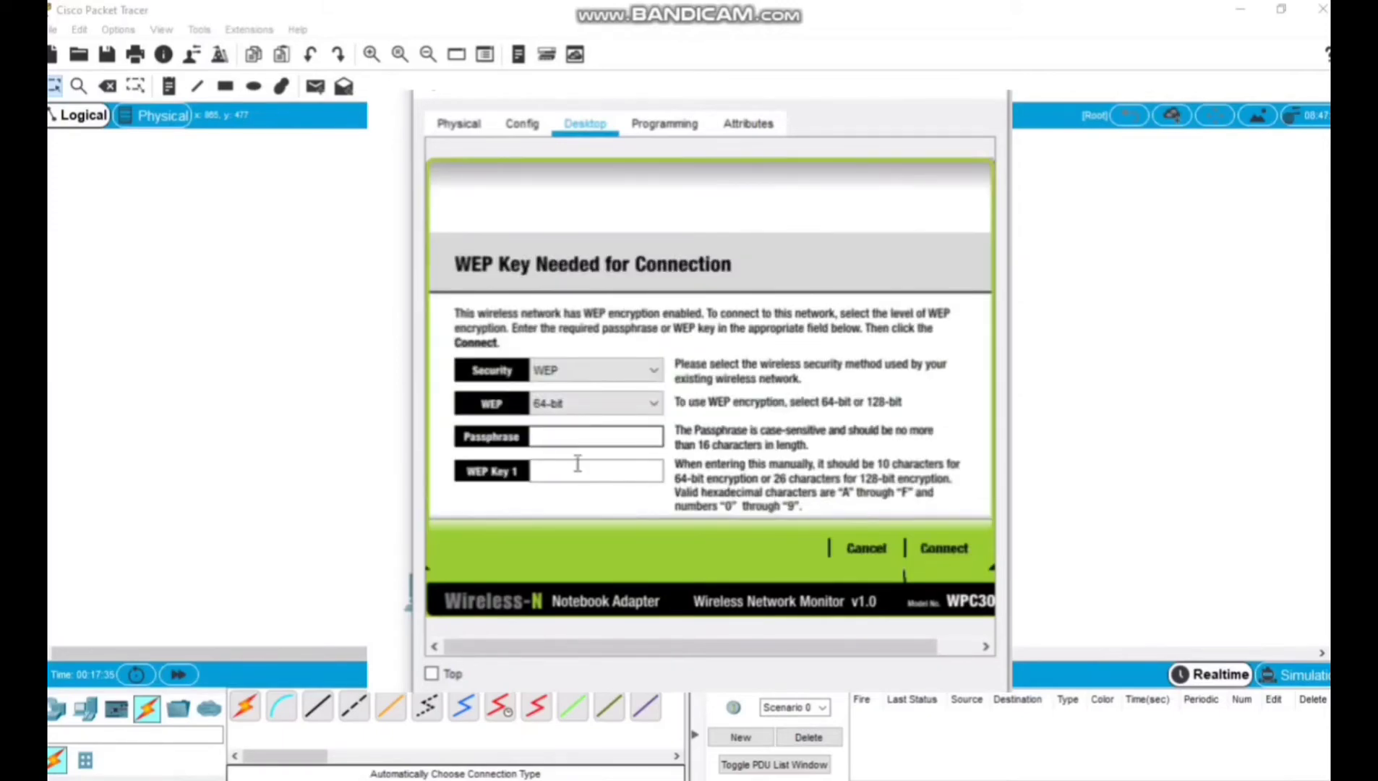
Enter the WEP key to connect PC3 to the wireless network and close the PC3 window.
{"action": "left_click", "coordinate": [565, 470]}
{"action": "type", "text": "1122334455"}
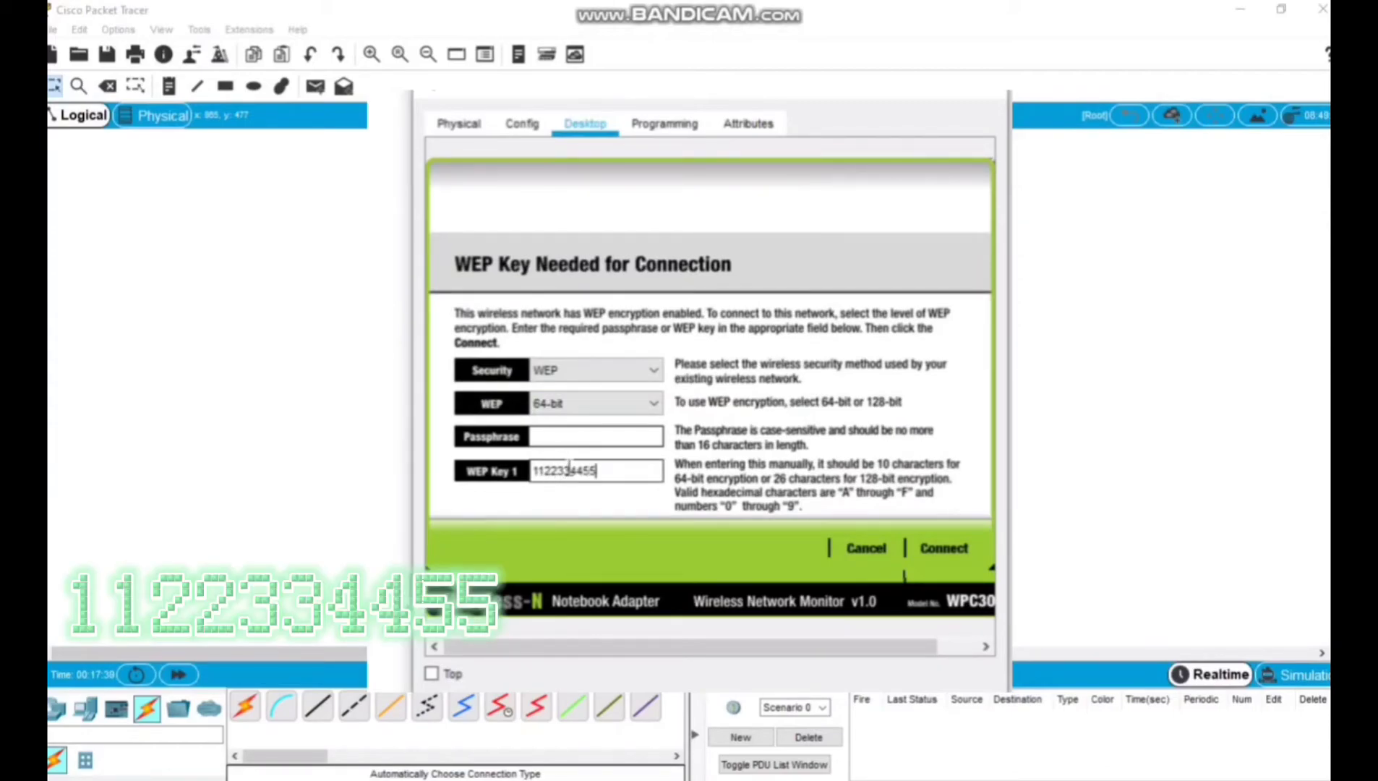
{"action": "left_click", "coordinate": [940, 547]}
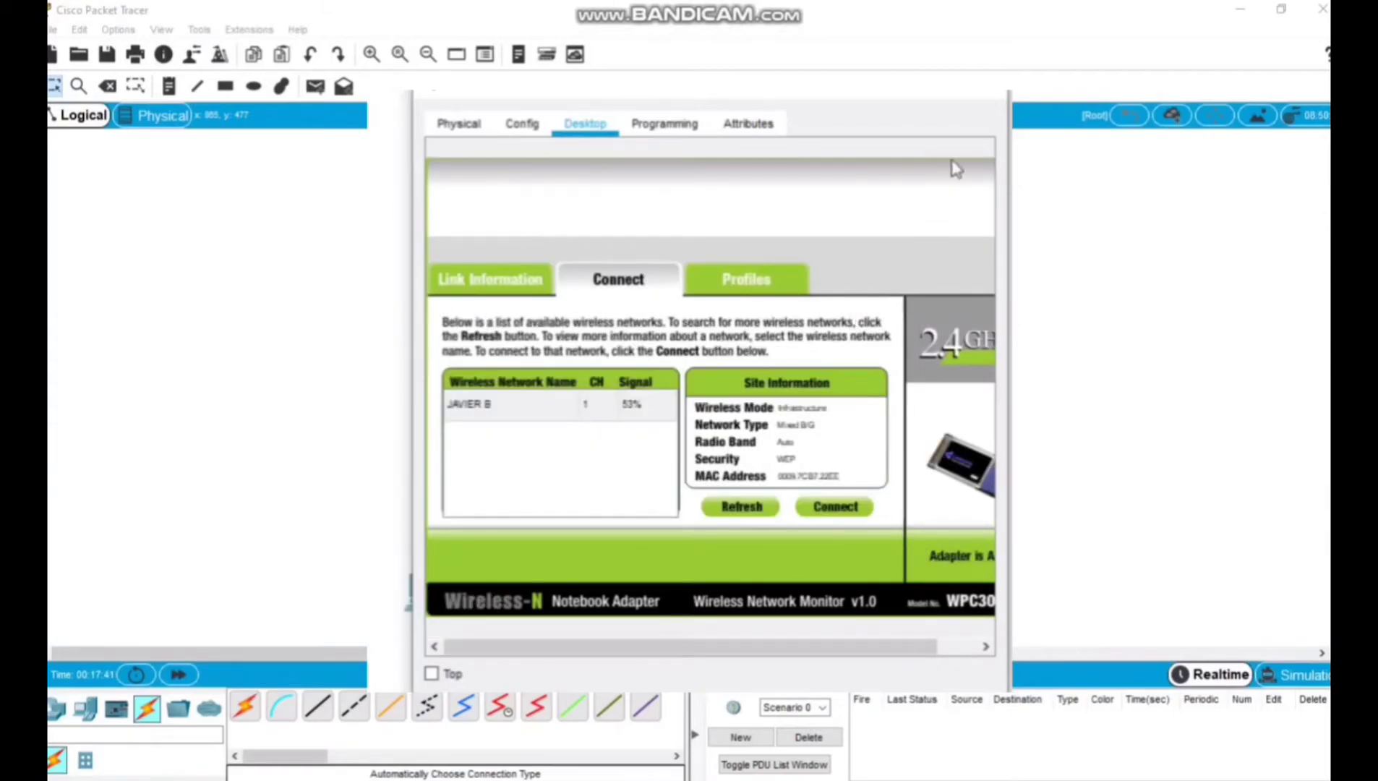
{"action": "left_click", "coordinate": [992, 94]}
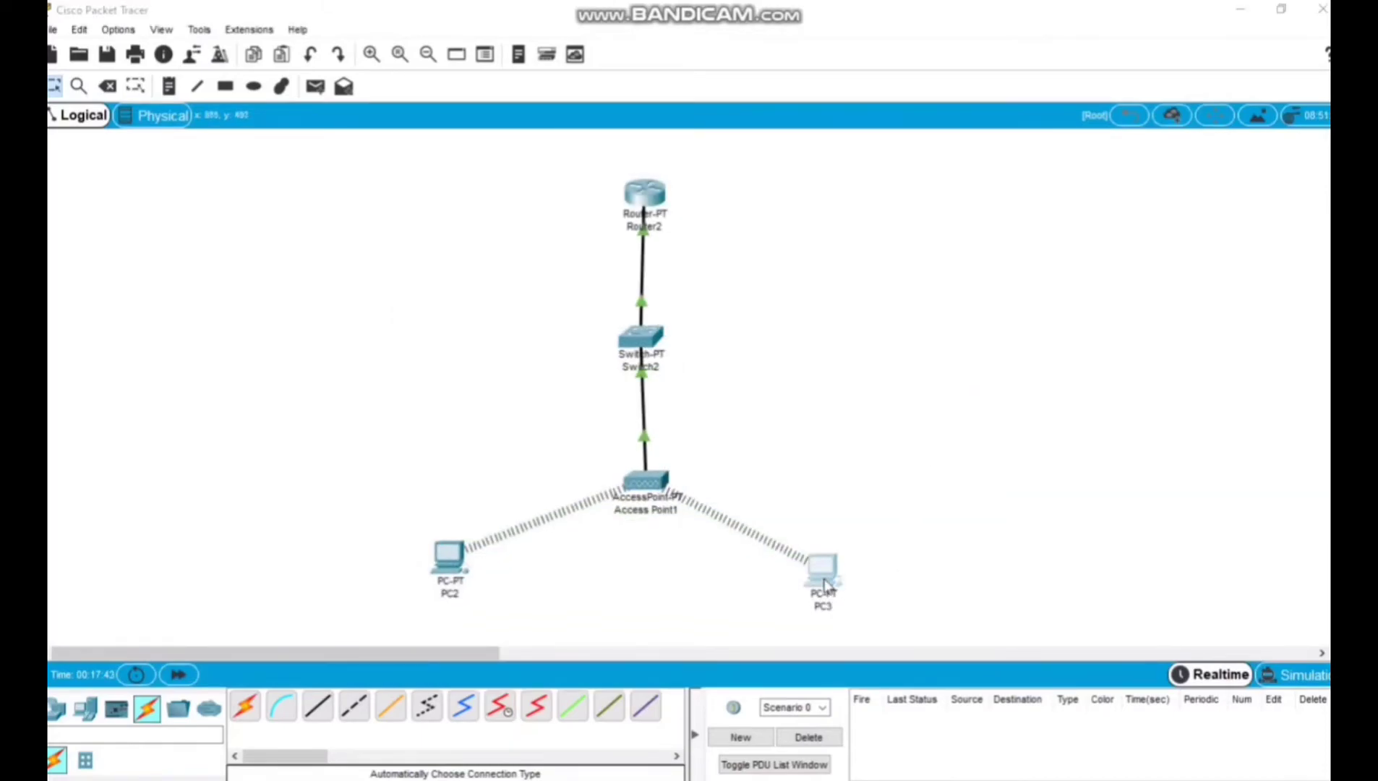
Give PC3's Wireless0 interface the static IPv4 address 192.168.1.3 with subnet mask 255.255.255.0.
{"action": "left_click", "coordinate": [824, 584]}
{"action": "left_click", "coordinate": [514, 246]}
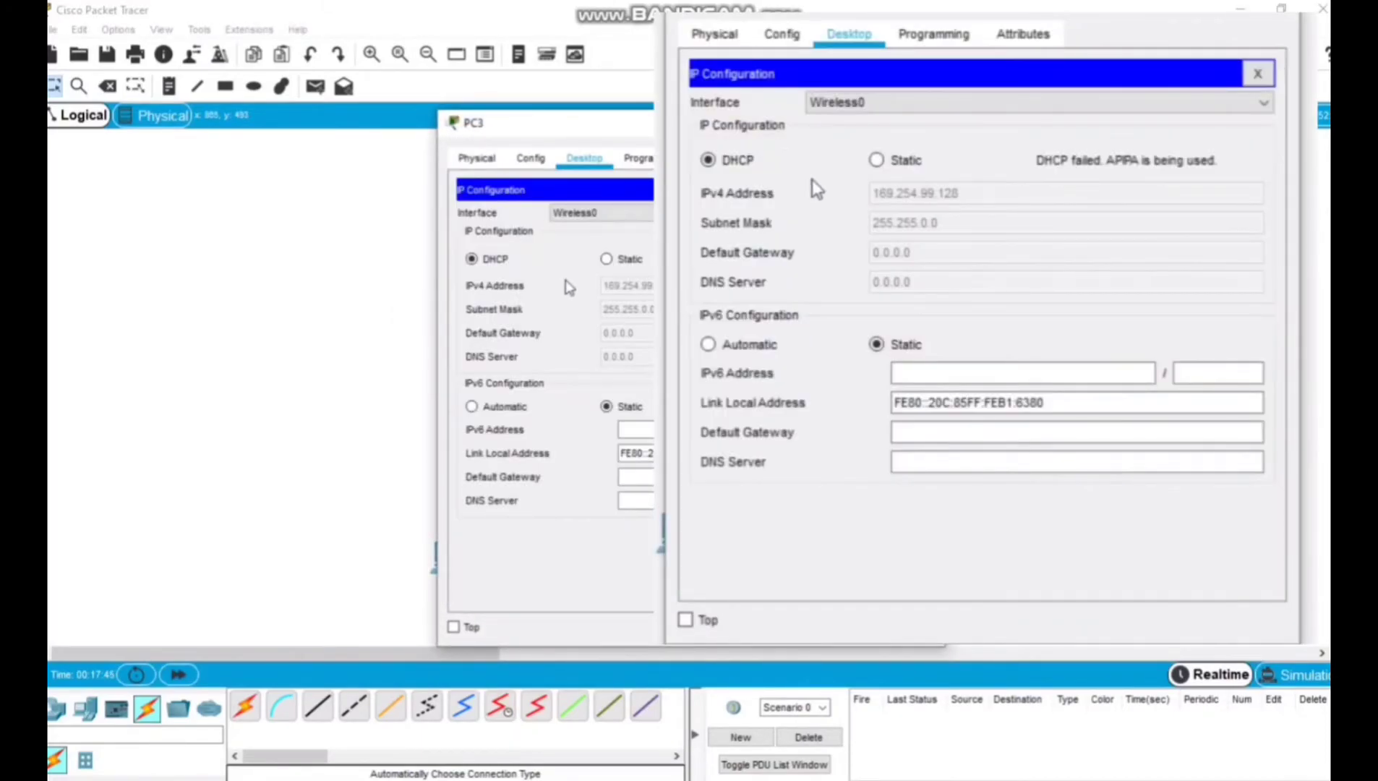
{"action": "left_click", "coordinate": [606, 258]}
{"action": "left_click", "coordinate": [649, 284]}
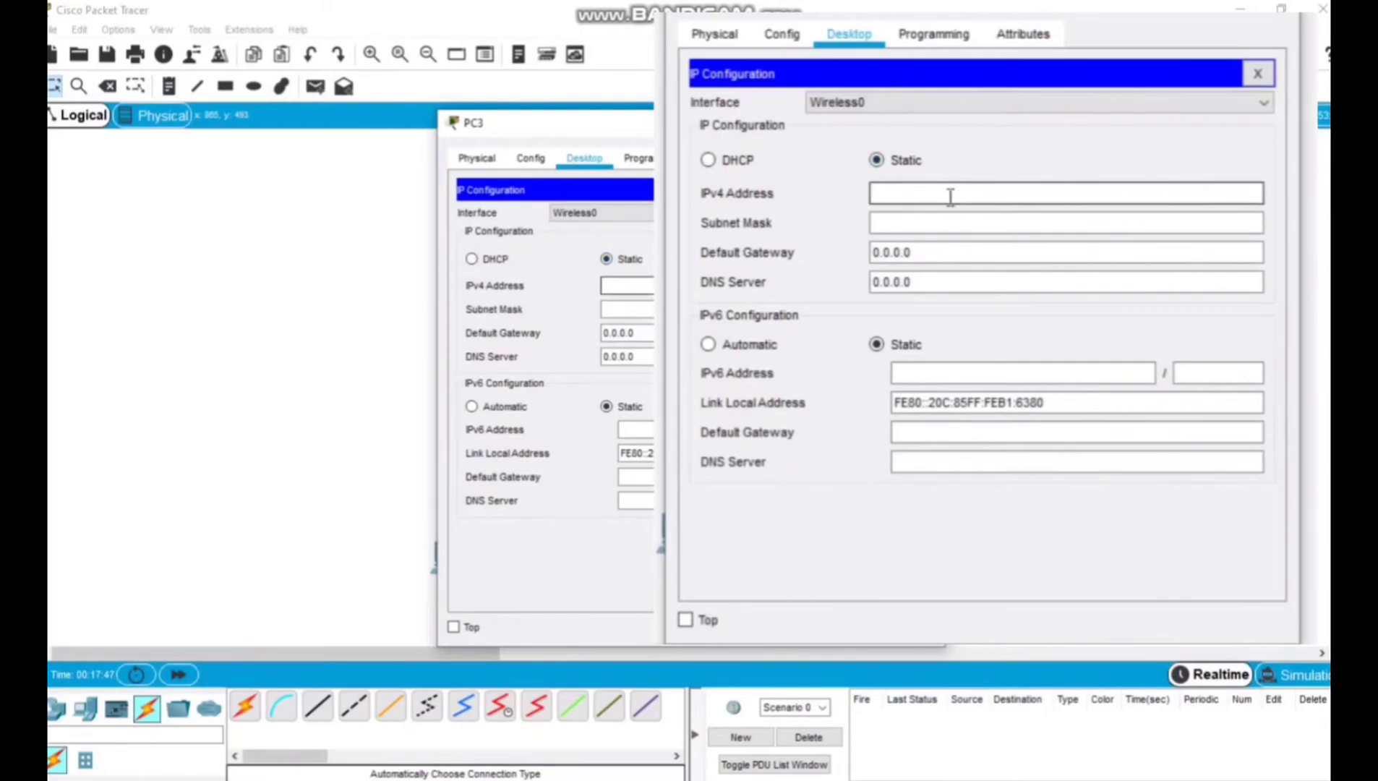
{"action": "type", "text": "192.168.1."}
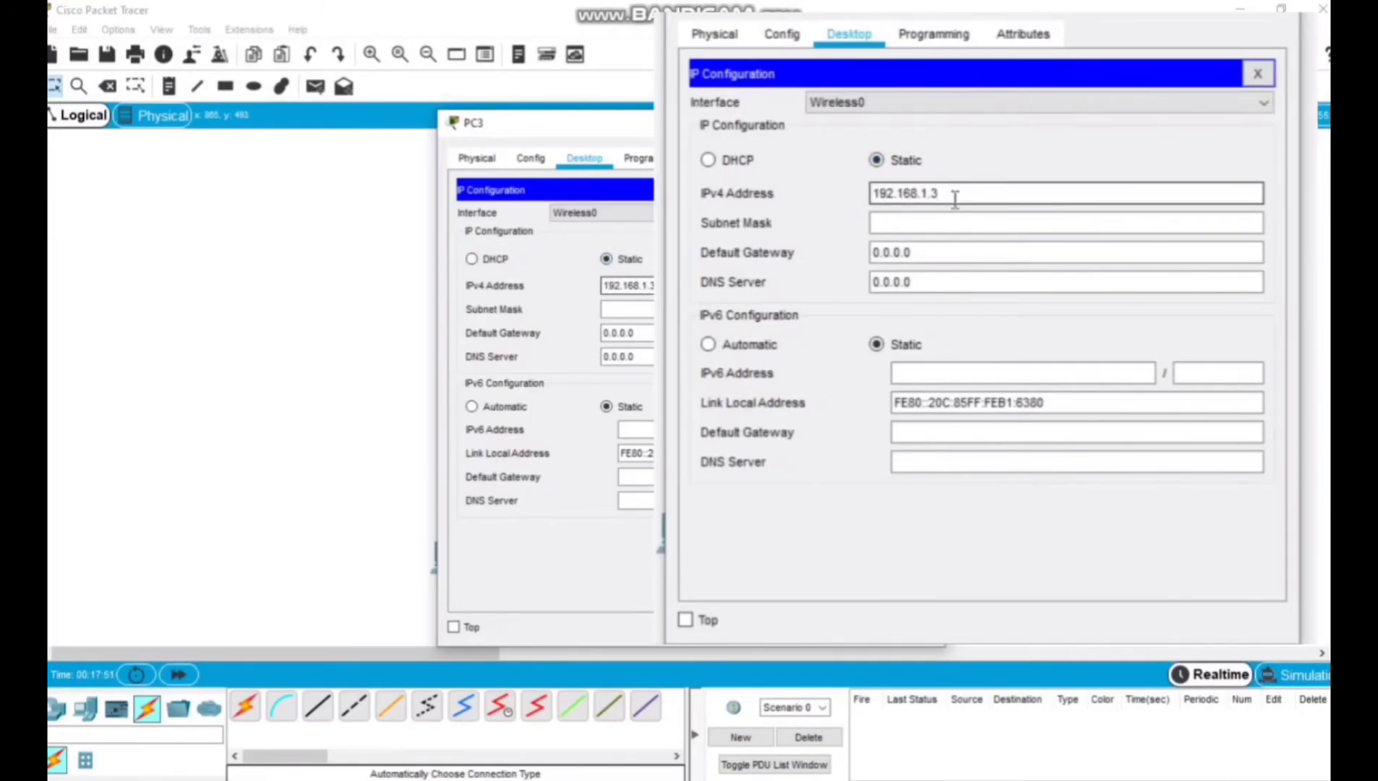
{"action": "type", "text": "3"}
{"action": "key", "text": "Tab"}
Set PC3's IPv4 default gateway to 192.168.1.1 and close the PC3 window.
{"action": "left_click", "coordinate": [918, 251]}
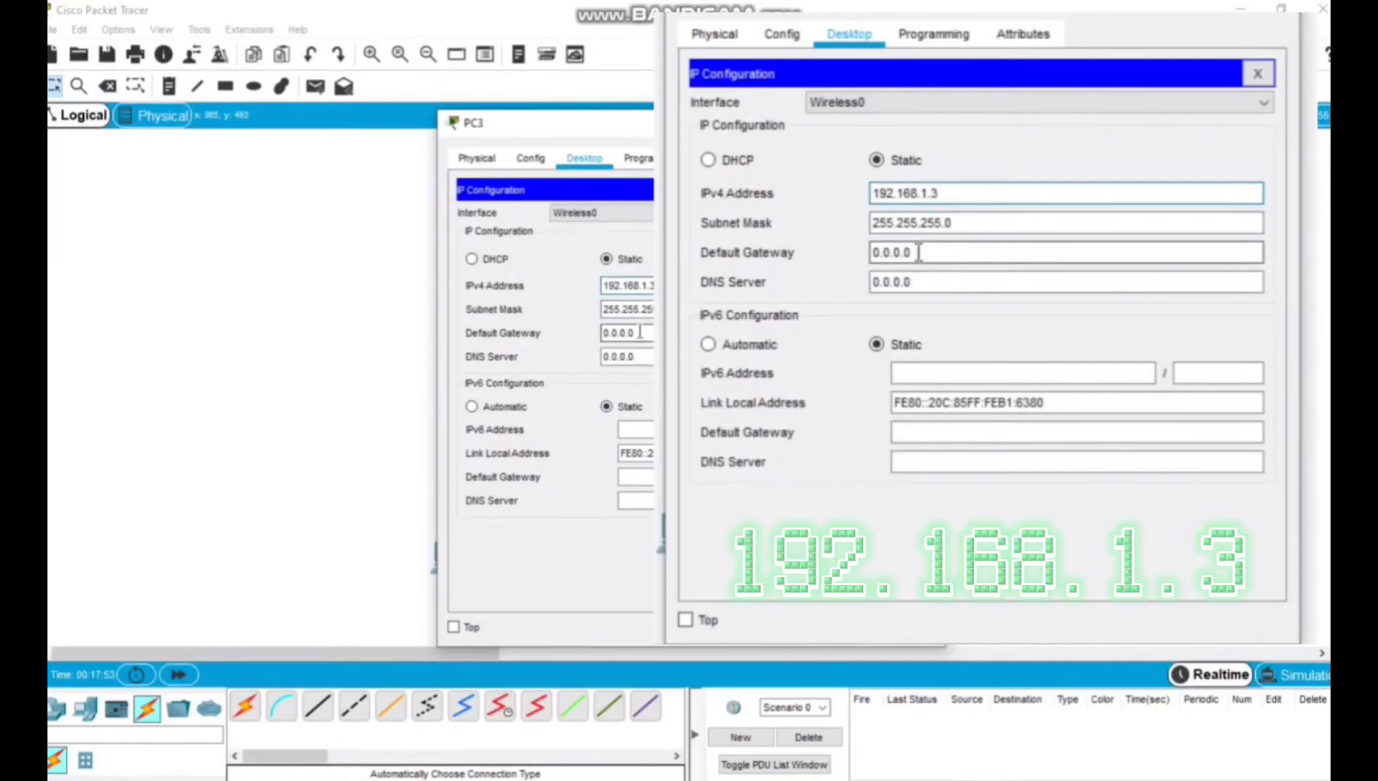
{"action": "double_click", "coordinate": [919, 251]}
{"action": "key", "text": "BackSpace"}
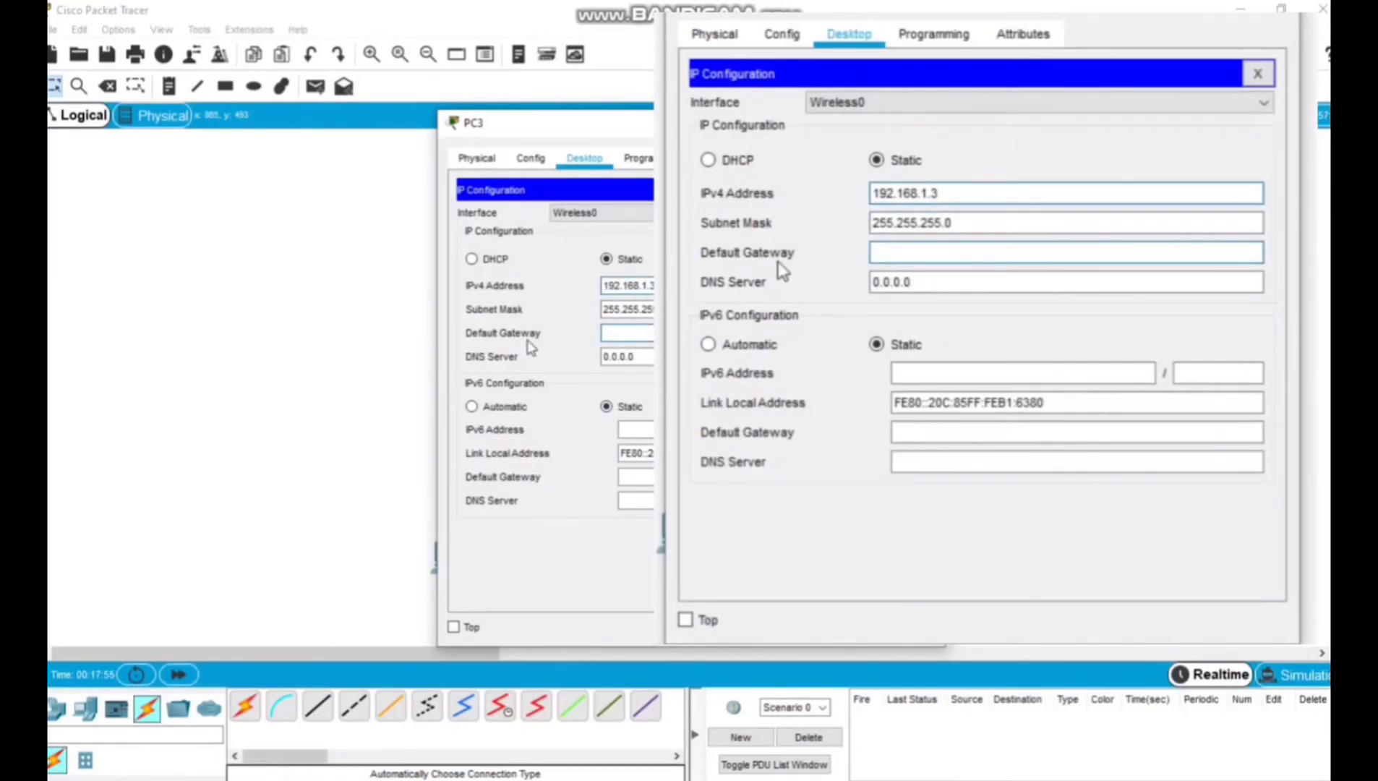
{"action": "type", "text": "192.168.1.1"}
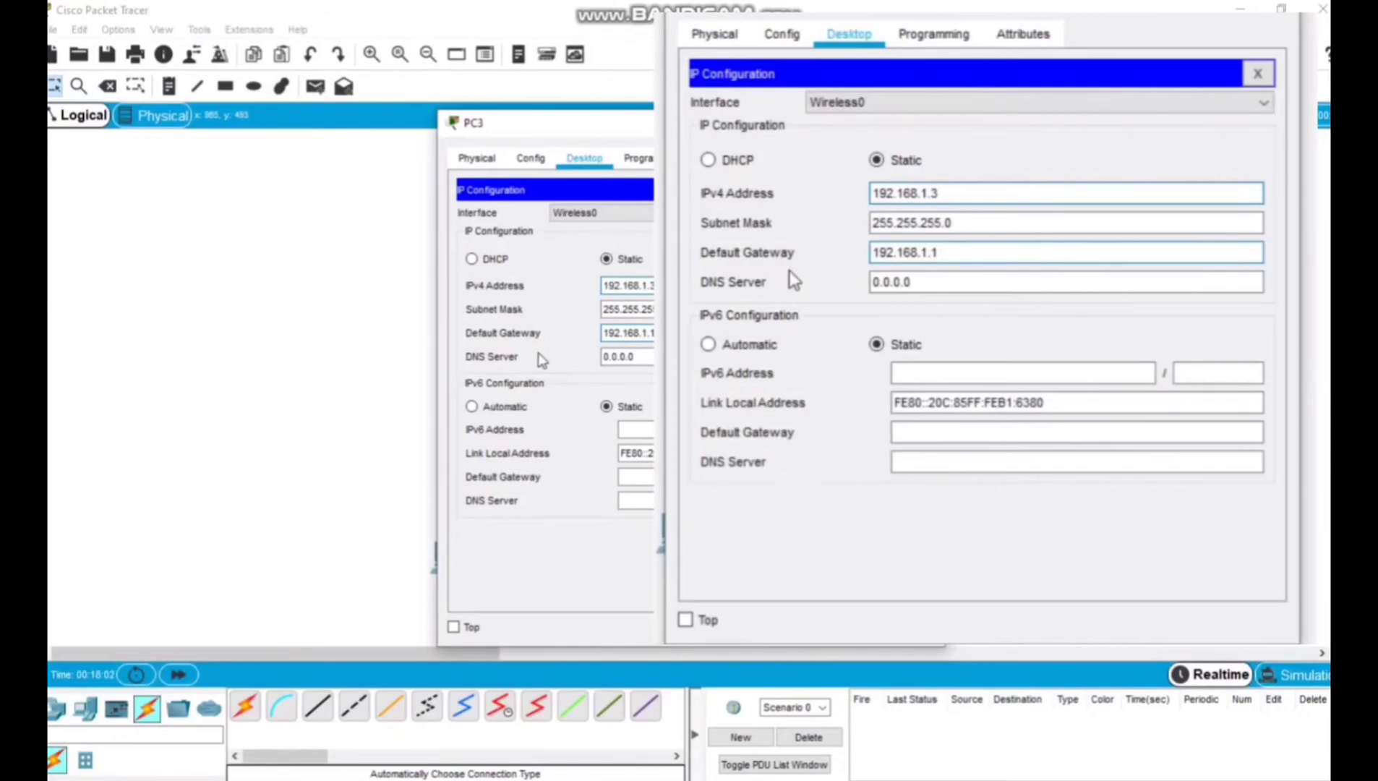
{"action": "left_click", "coordinate": [819, 329]}
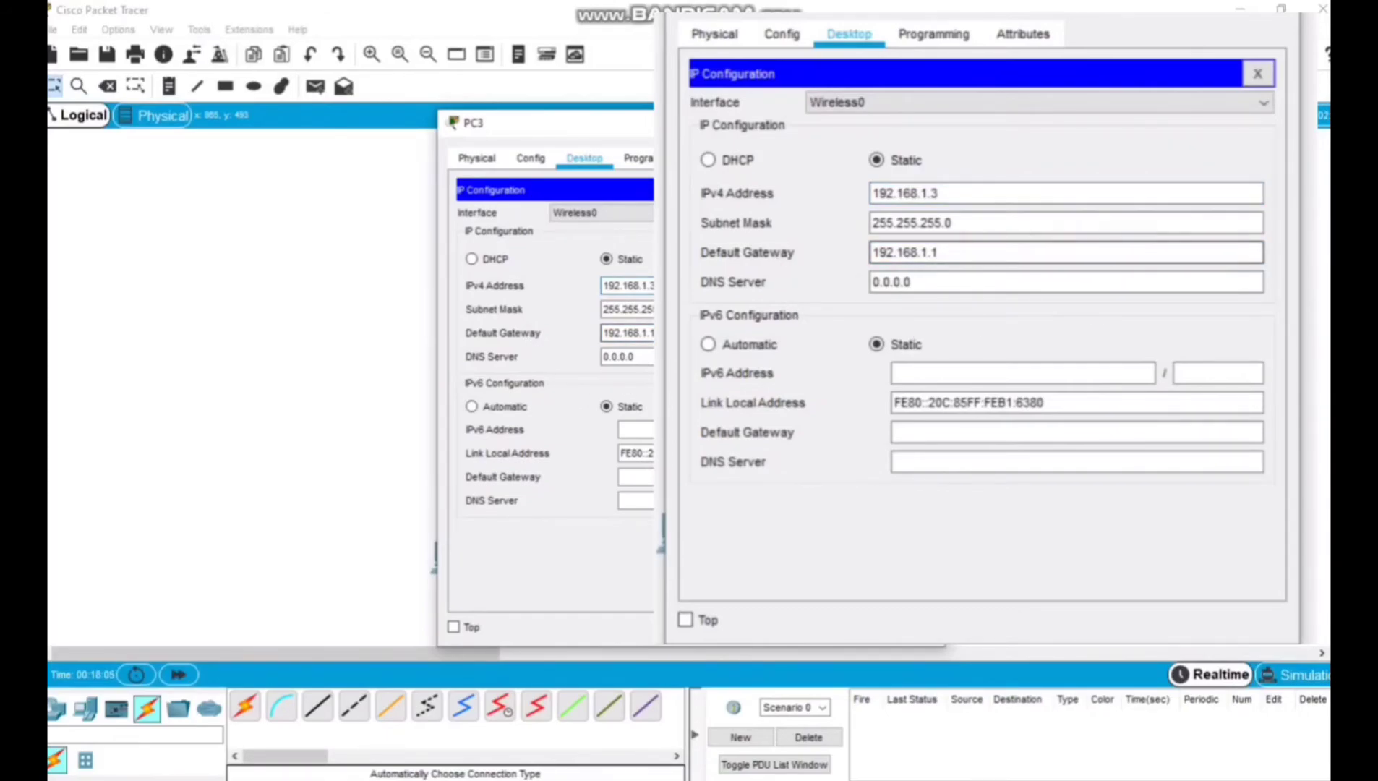
{"action": "left_click", "coordinate": [1278, 11]}
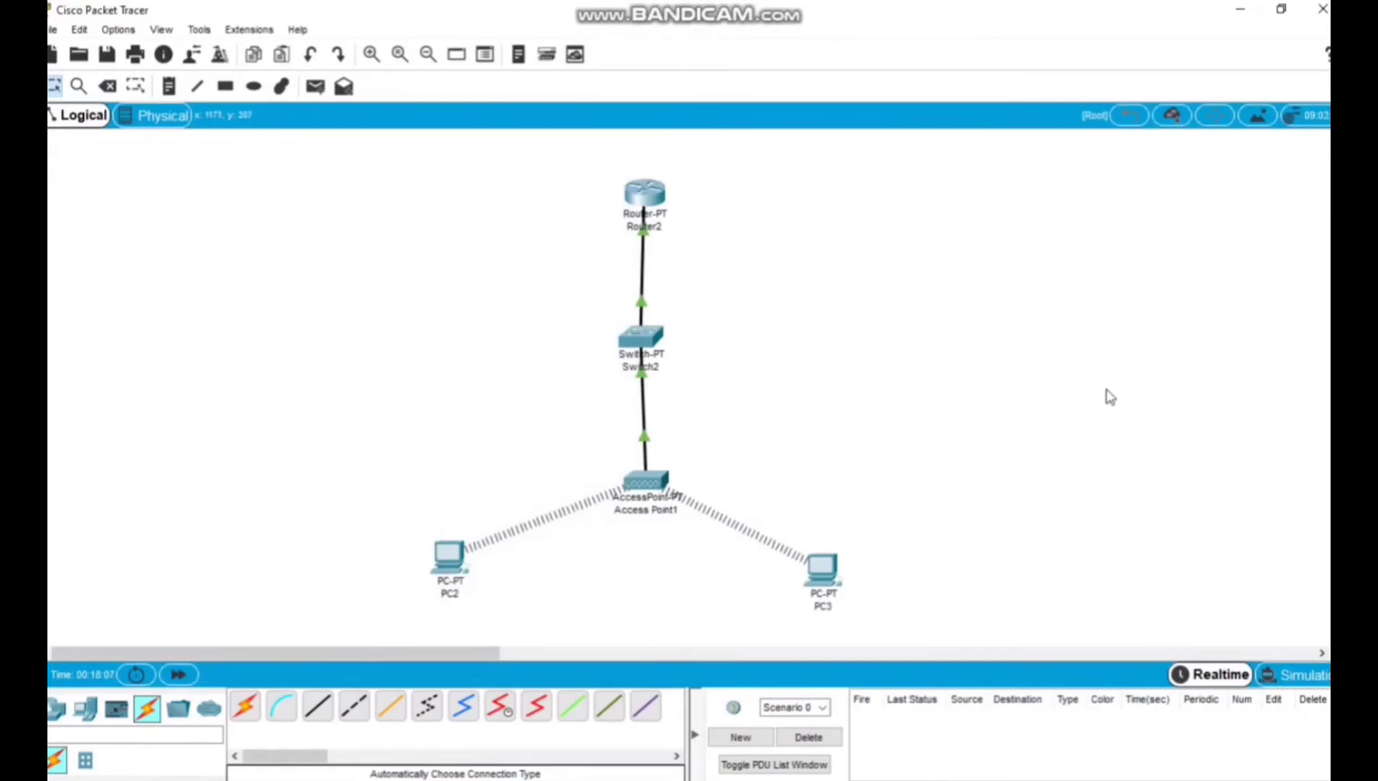
Send a simple PDU from PC2 to PC3 and check its delivery status.
{"action": "left_click", "coordinate": [313, 92]}
{"action": "left_click", "coordinate": [658, 506]}
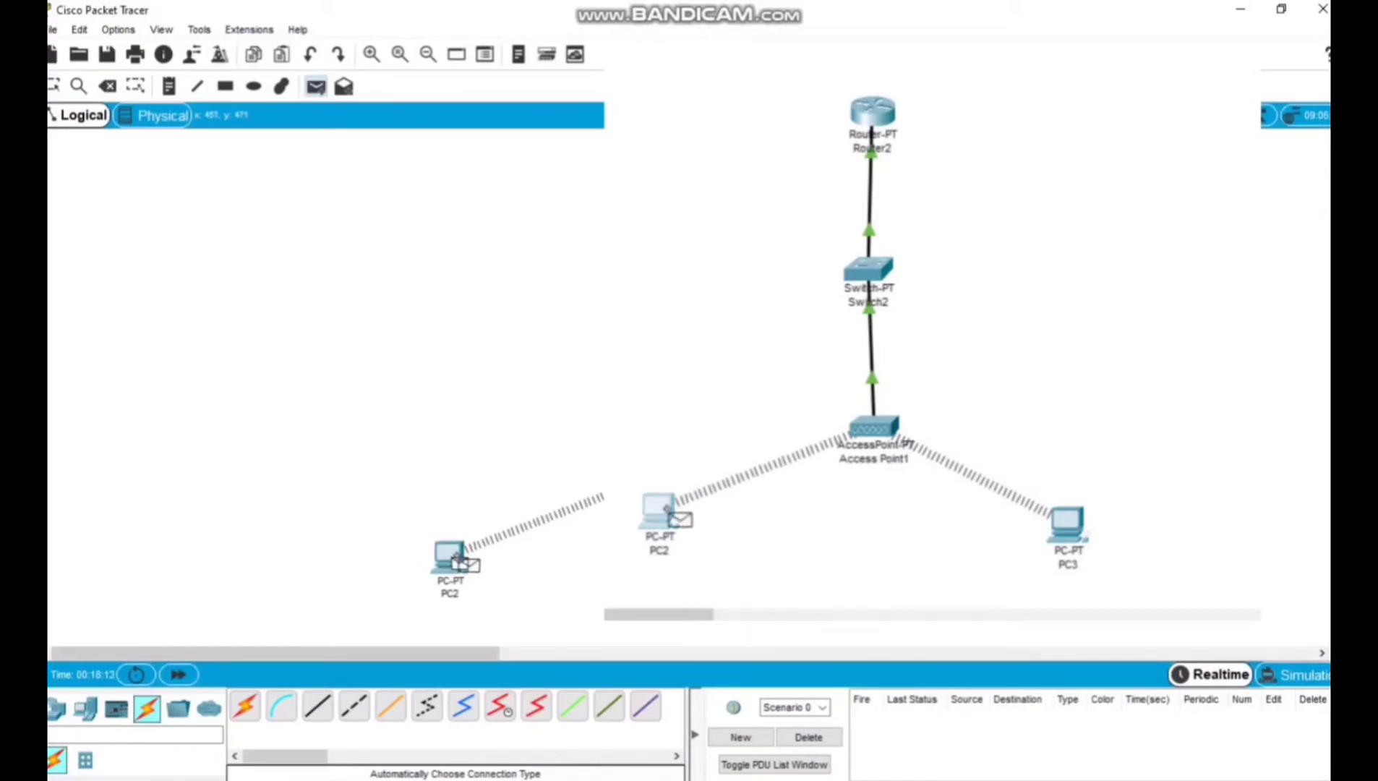
{"action": "left_click", "coordinate": [1082, 551]}
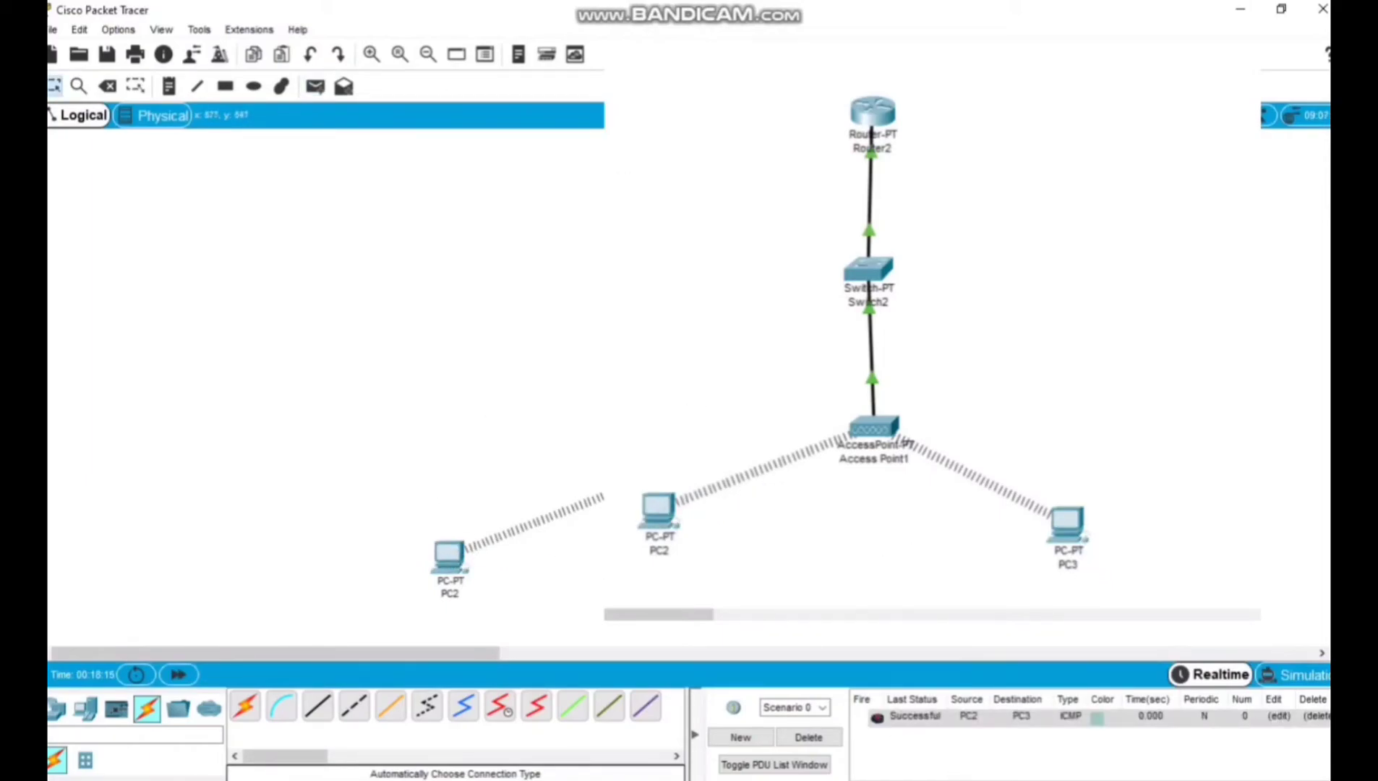
{"action": "left_click", "coordinate": [939, 719]}
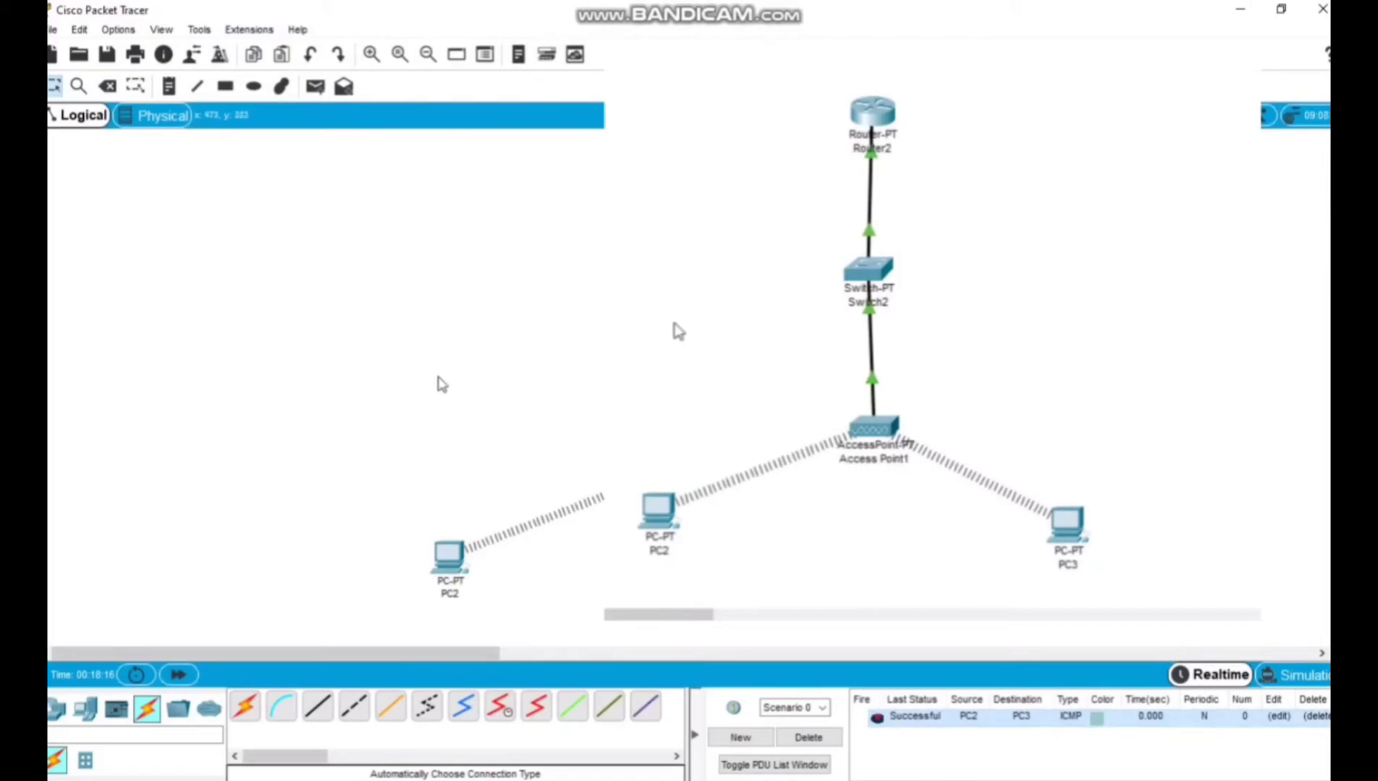
Send a simple PDU from PC3 to PC2, check its delivery status, and delete the scenario's test PDUs.
{"action": "left_click", "coordinate": [314, 86]}
{"action": "left_click", "coordinate": [1064, 527]}
{"action": "left_click", "coordinate": [657, 510]}
{"action": "left_click", "coordinate": [923, 736]}
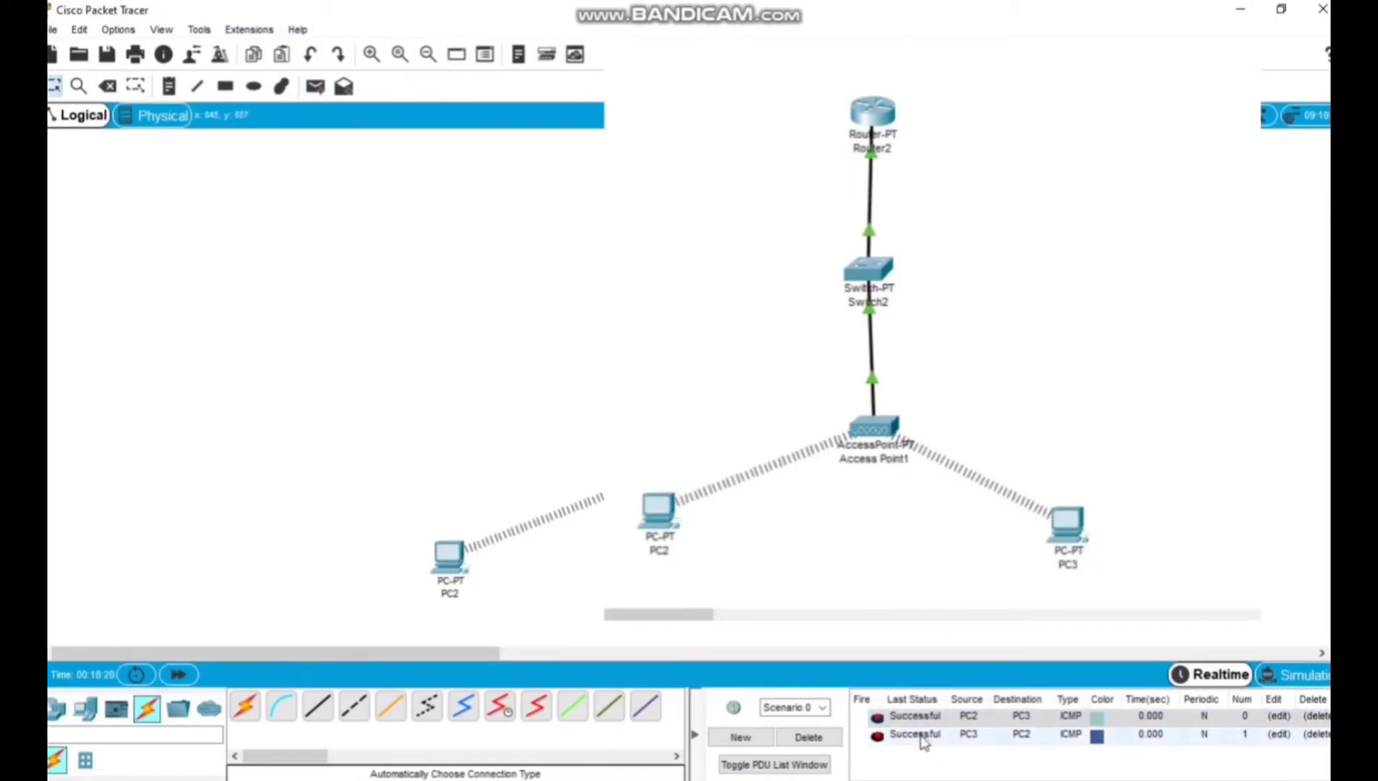
{"action": "left_click", "coordinate": [815, 739]}
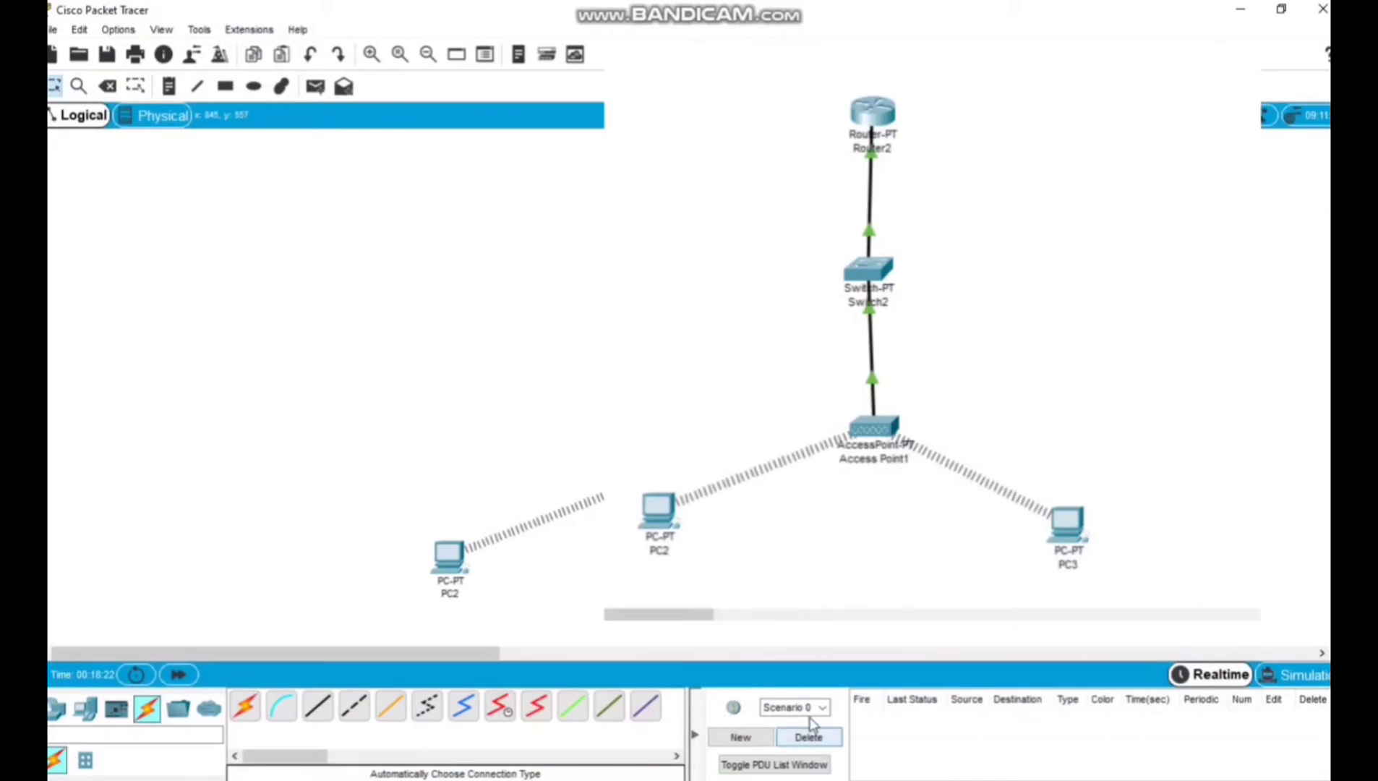
Send a simple PDU from PC2 to Router2 and check its delivery status.
{"action": "left_click", "coordinate": [315, 86]}
{"action": "left_click", "coordinate": [669, 515]}
{"action": "left_click", "coordinate": [875, 116]}
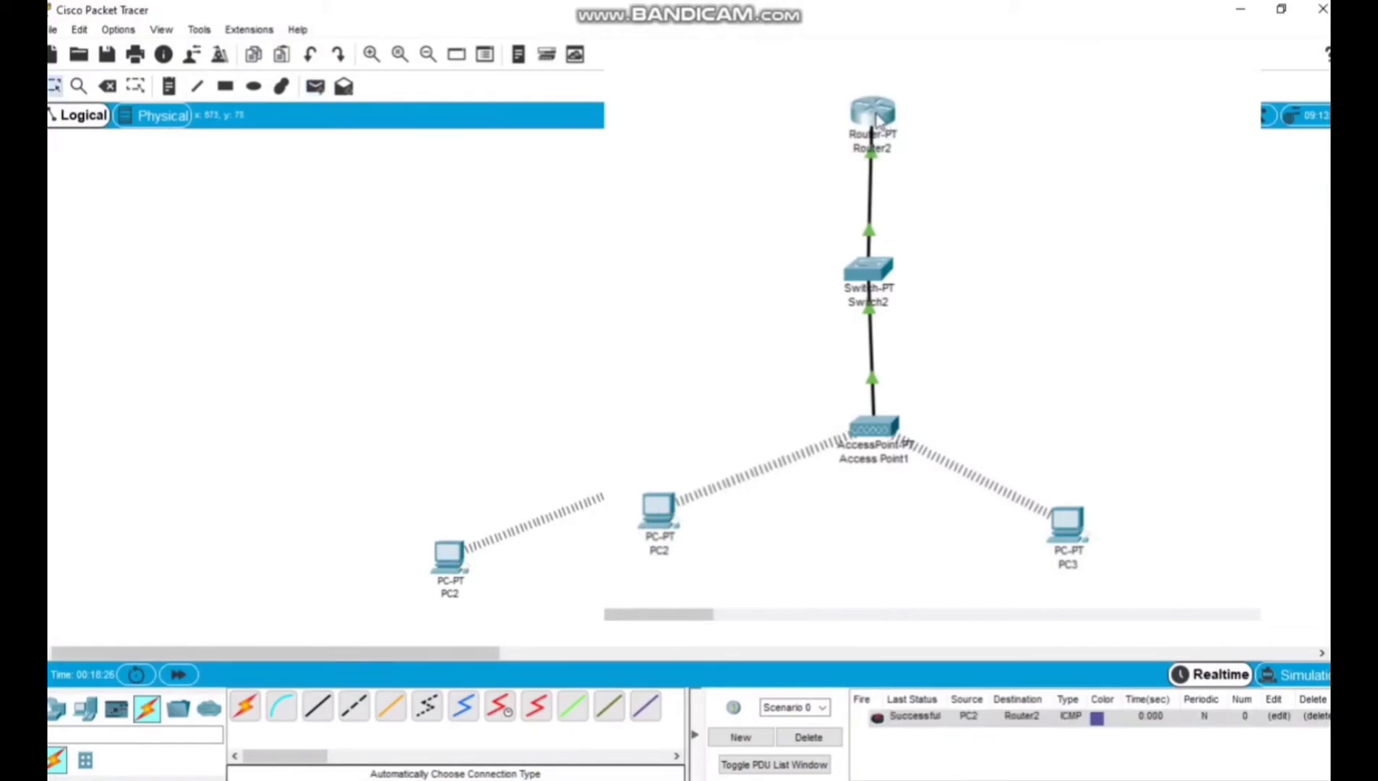
{"action": "left_click", "coordinate": [908, 719]}
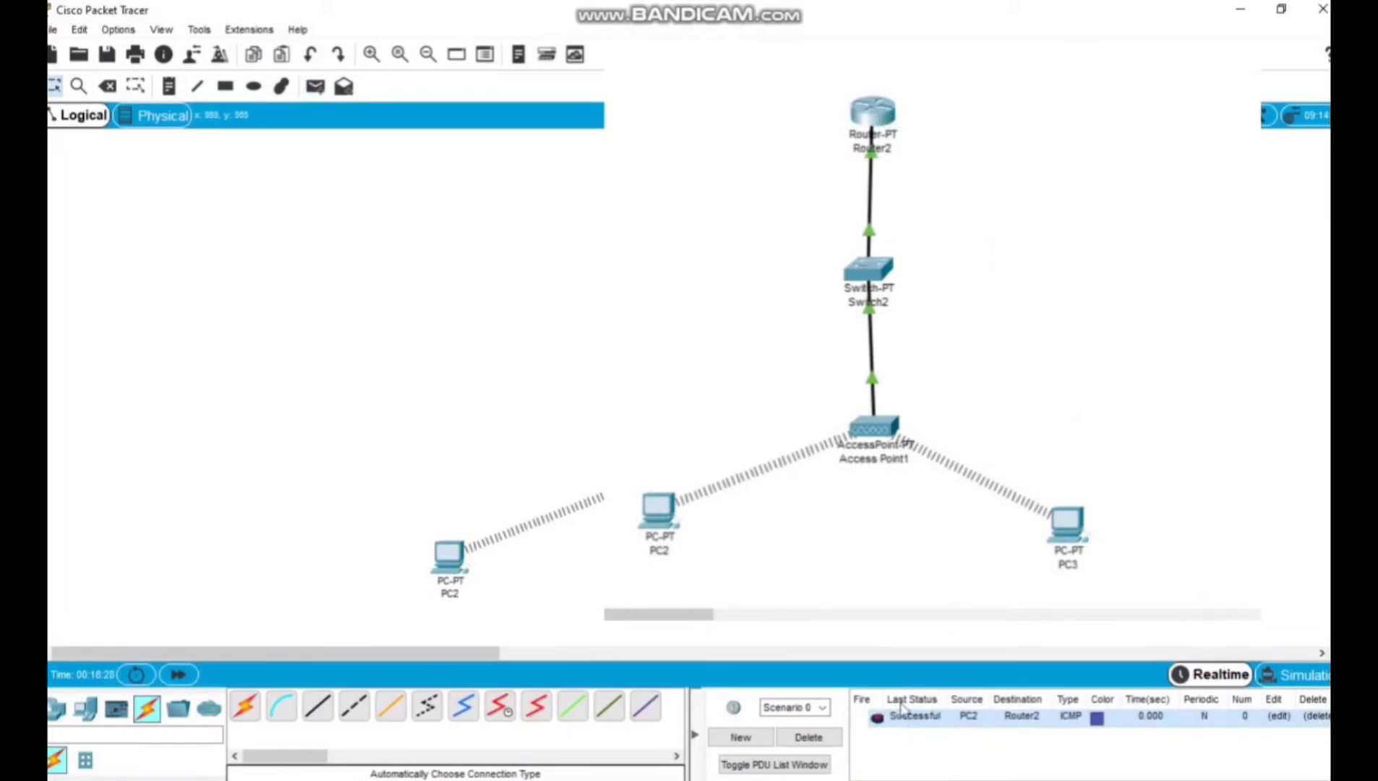
Send a simple PDU from PC3 to Router2, check its status, and clear the scenario's test PDUs.
{"action": "left_click", "coordinate": [314, 86]}
{"action": "left_click", "coordinate": [1068, 543]}
{"action": "left_click", "coordinate": [875, 116]}
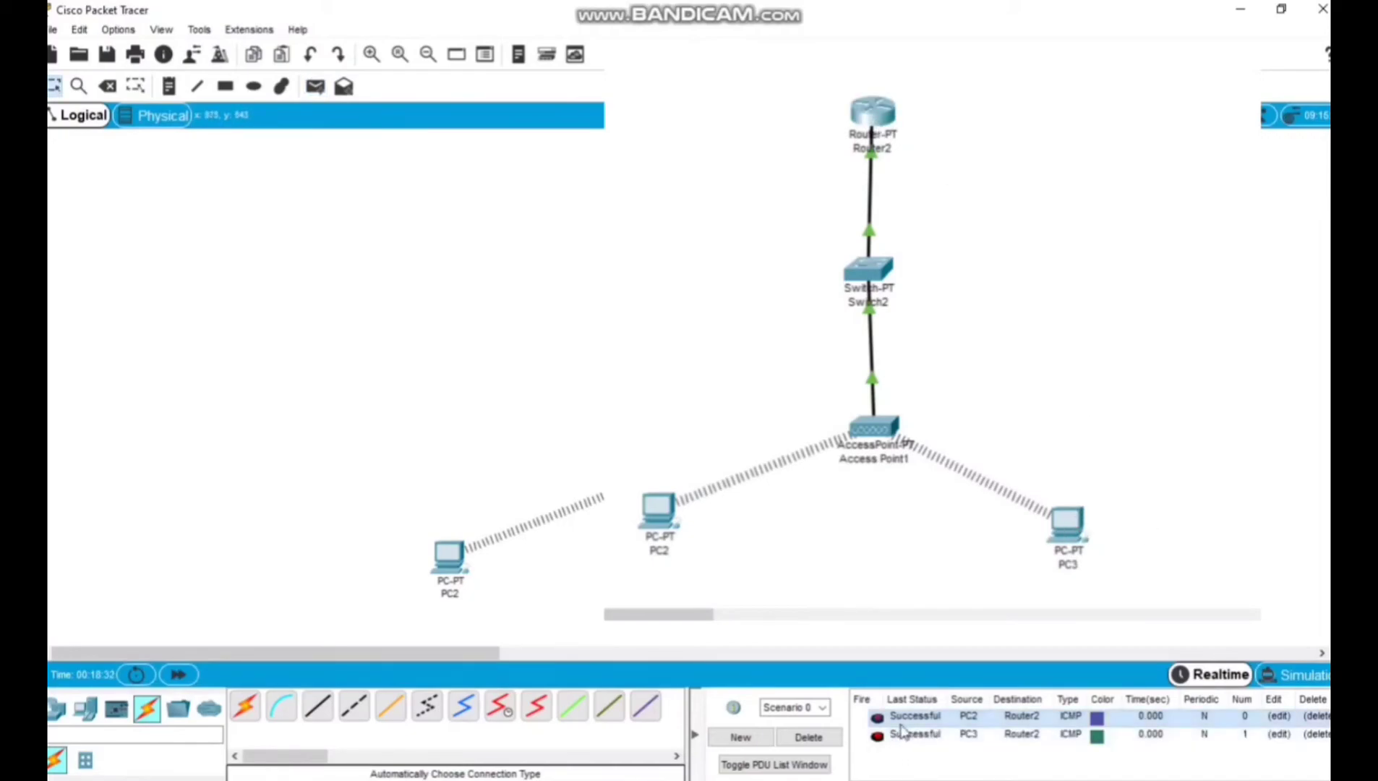
{"action": "left_click", "coordinate": [808, 736]}
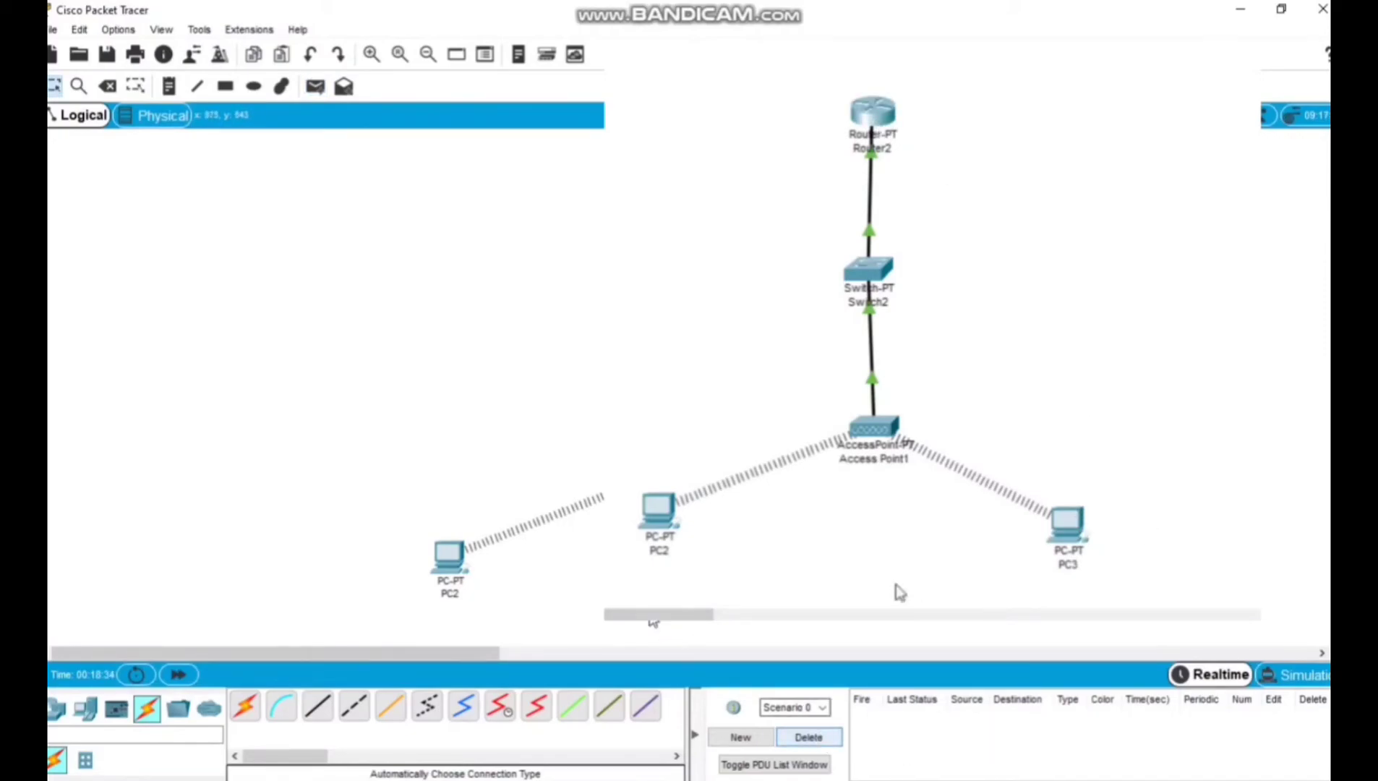
Ping 192.168.1.3 from PC2's Command Prompt, examine the replies and statistics, and close the PC2 window.
{"action": "left_click", "coordinate": [659, 512]}
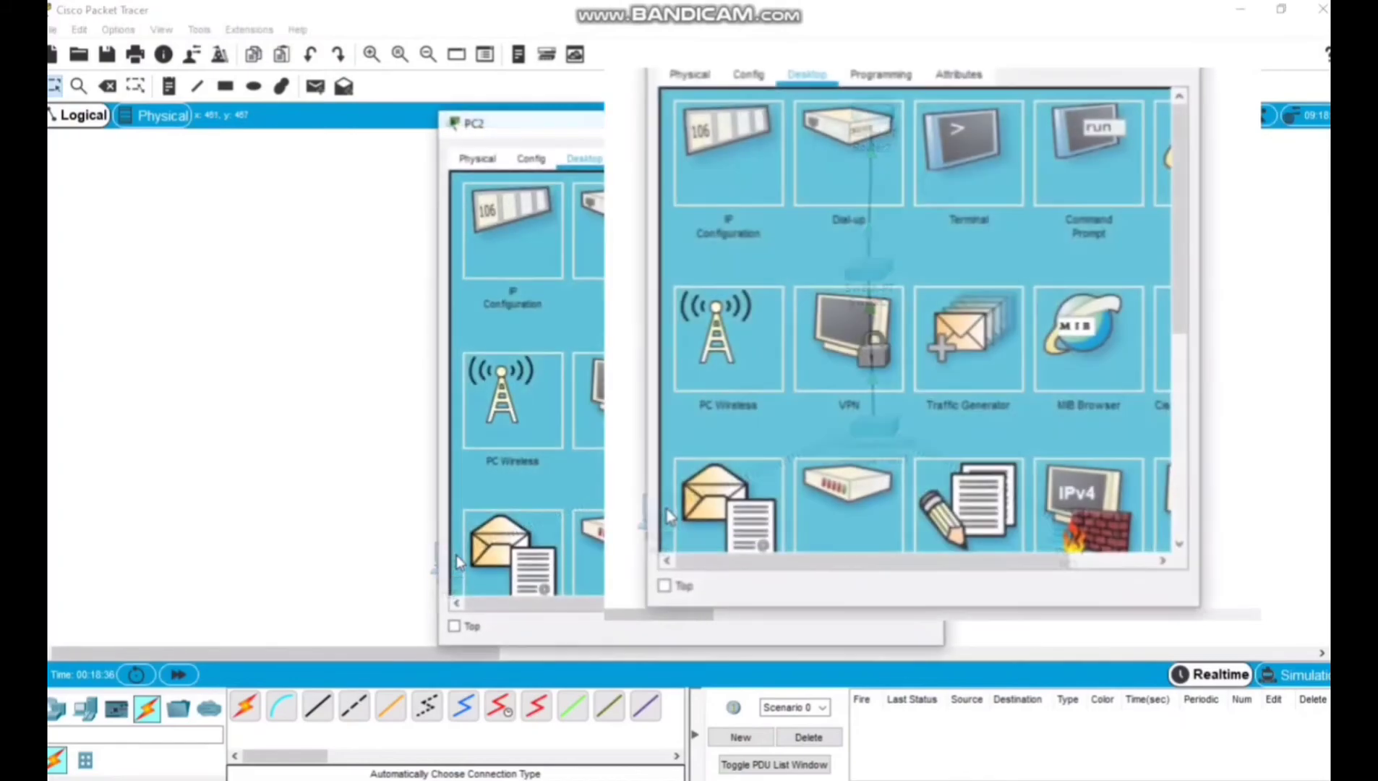
{"action": "left_click", "coordinate": [1099, 162]}
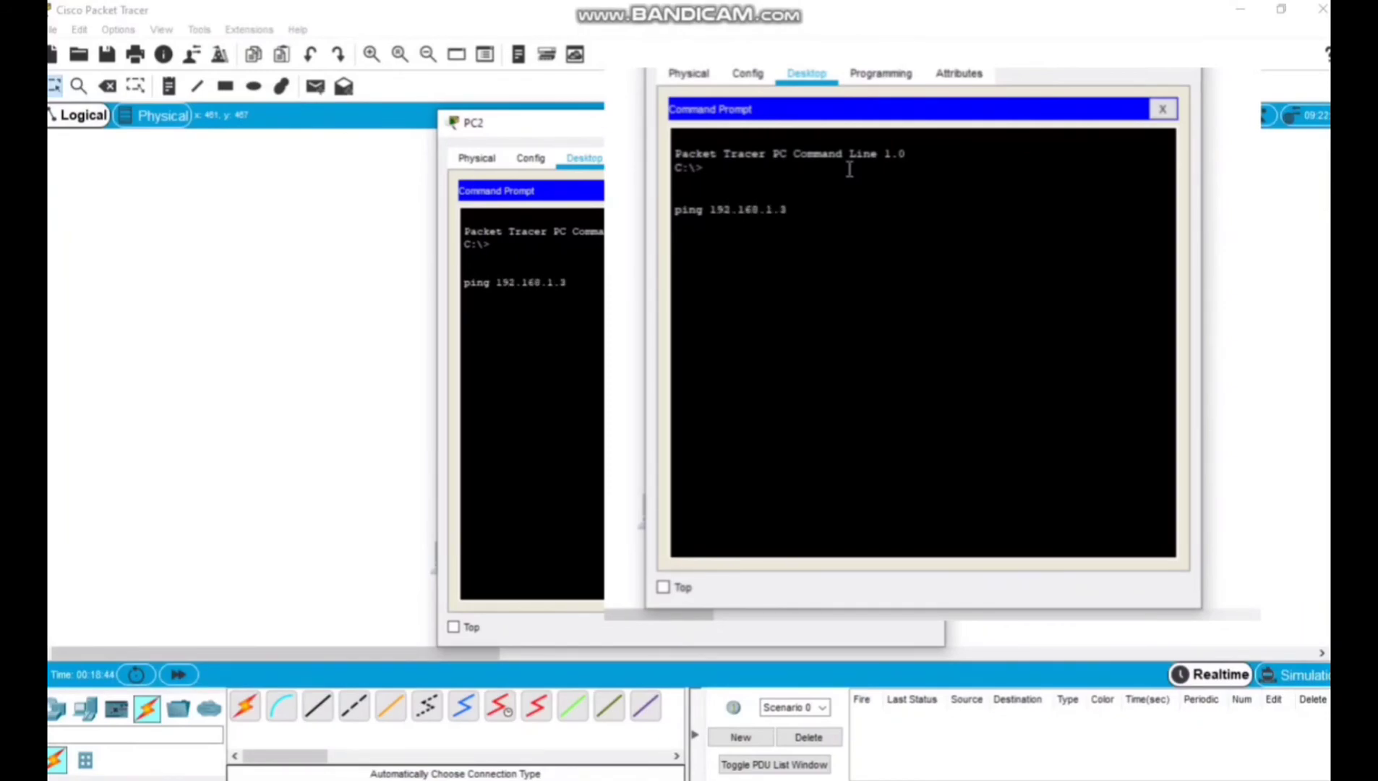
{"action": "key", "text": "Return"}
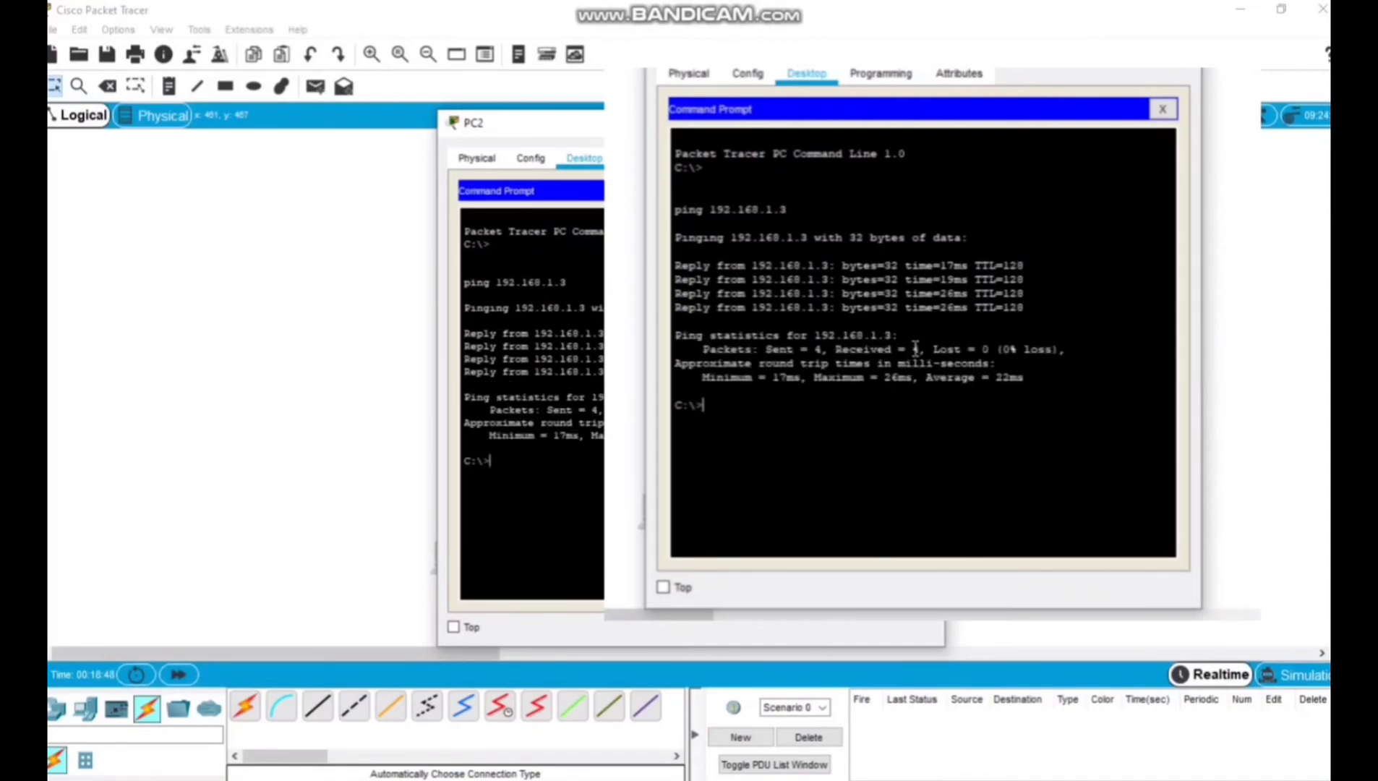
{"action": "left_click_drag", "start_coordinate": [678, 233], "coordinate": [1034, 379]}
{"action": "left_click", "coordinate": [1070, 372]}
{"action": "left_click", "coordinate": [928, 123]}
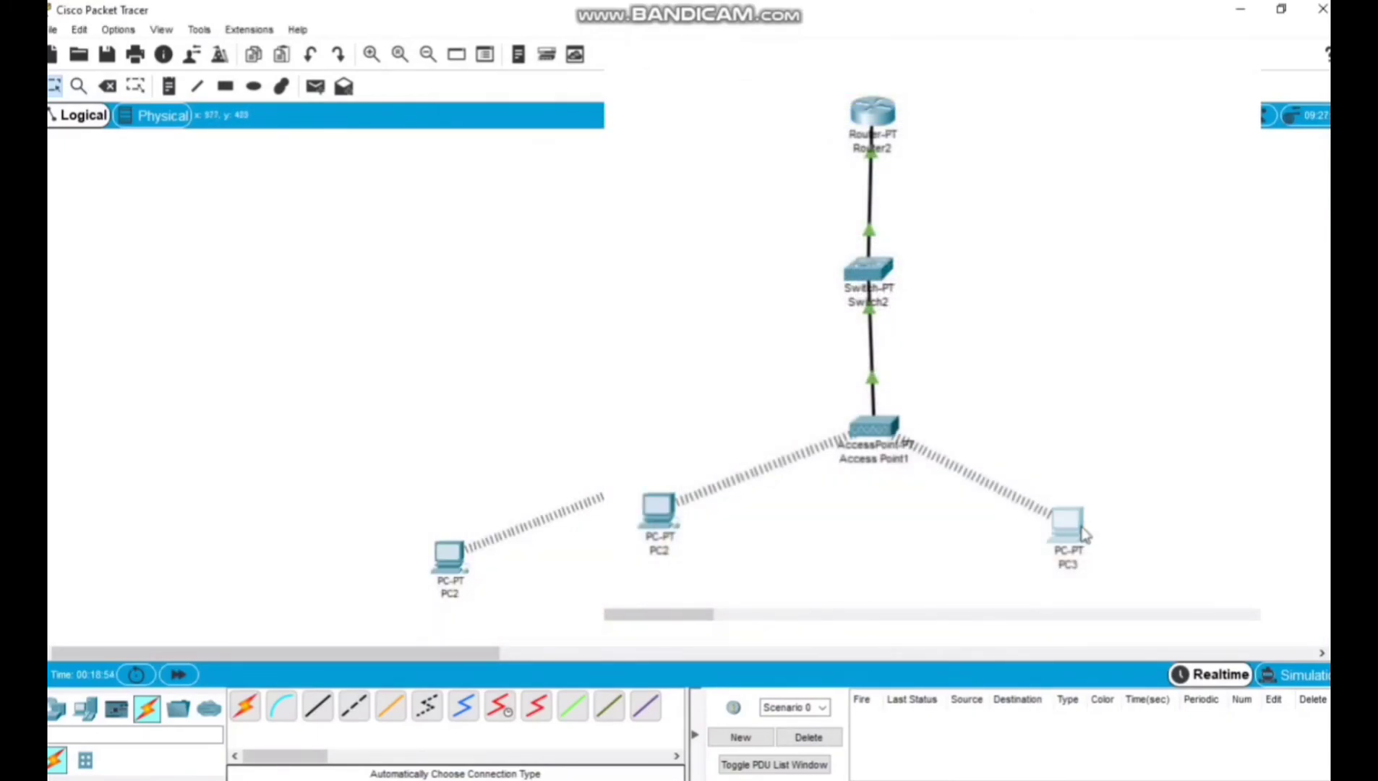
Ping 192.168.1.2 from PC3's Command Prompt to test the connection to PC2, and close the PC3 window.
{"action": "left_click", "coordinate": [1082, 535]}
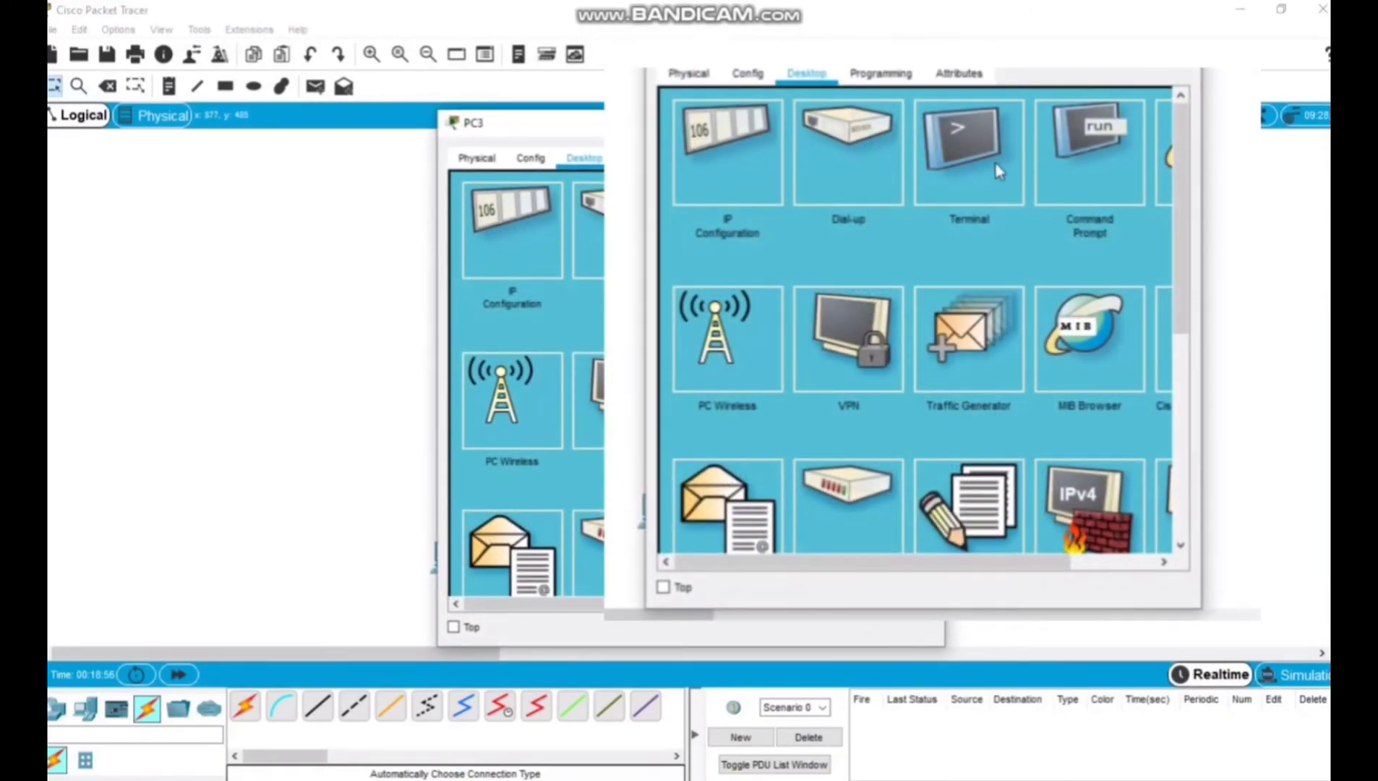
{"action": "left_click", "coordinate": [1102, 163]}
{"action": "type", "text": "ping 192.168."}
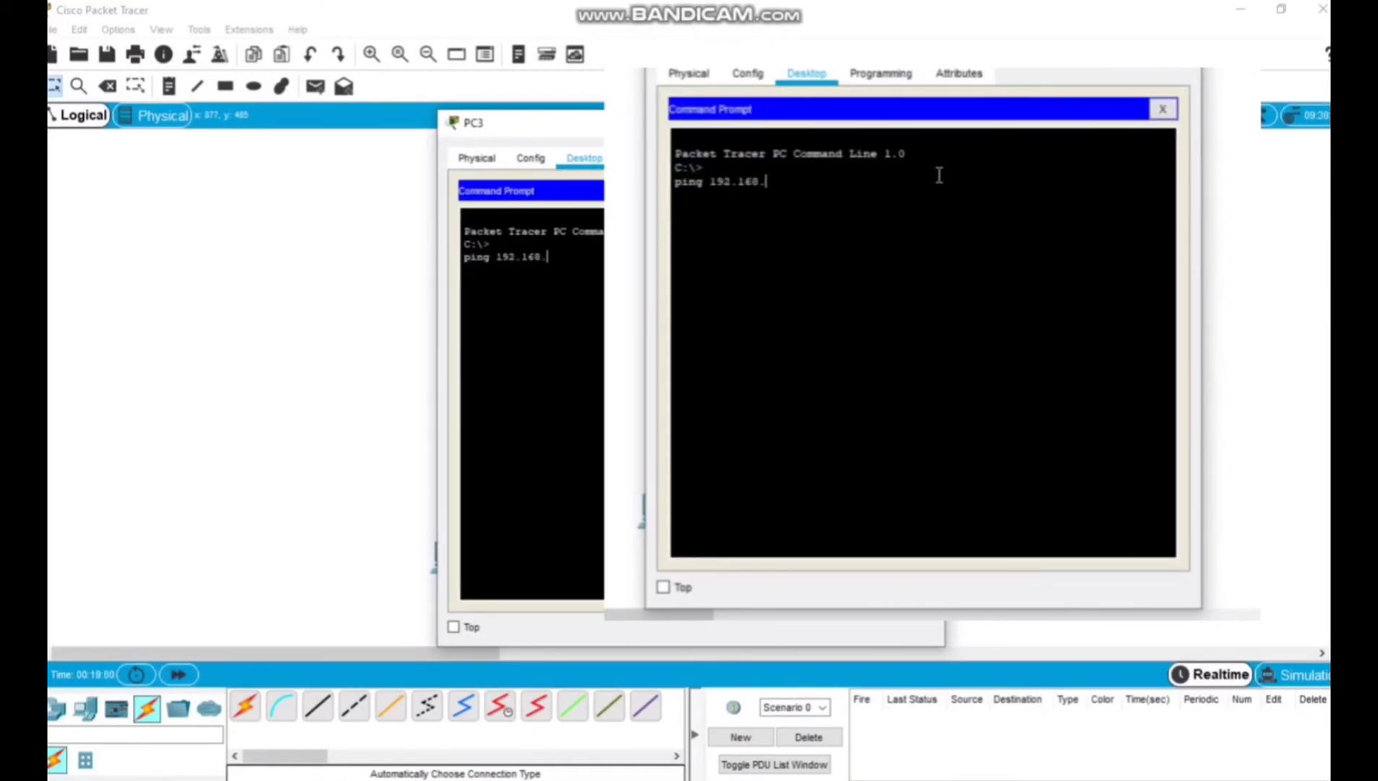
{"action": "type", "text": "1.2"}
{"action": "key", "text": "Return"}
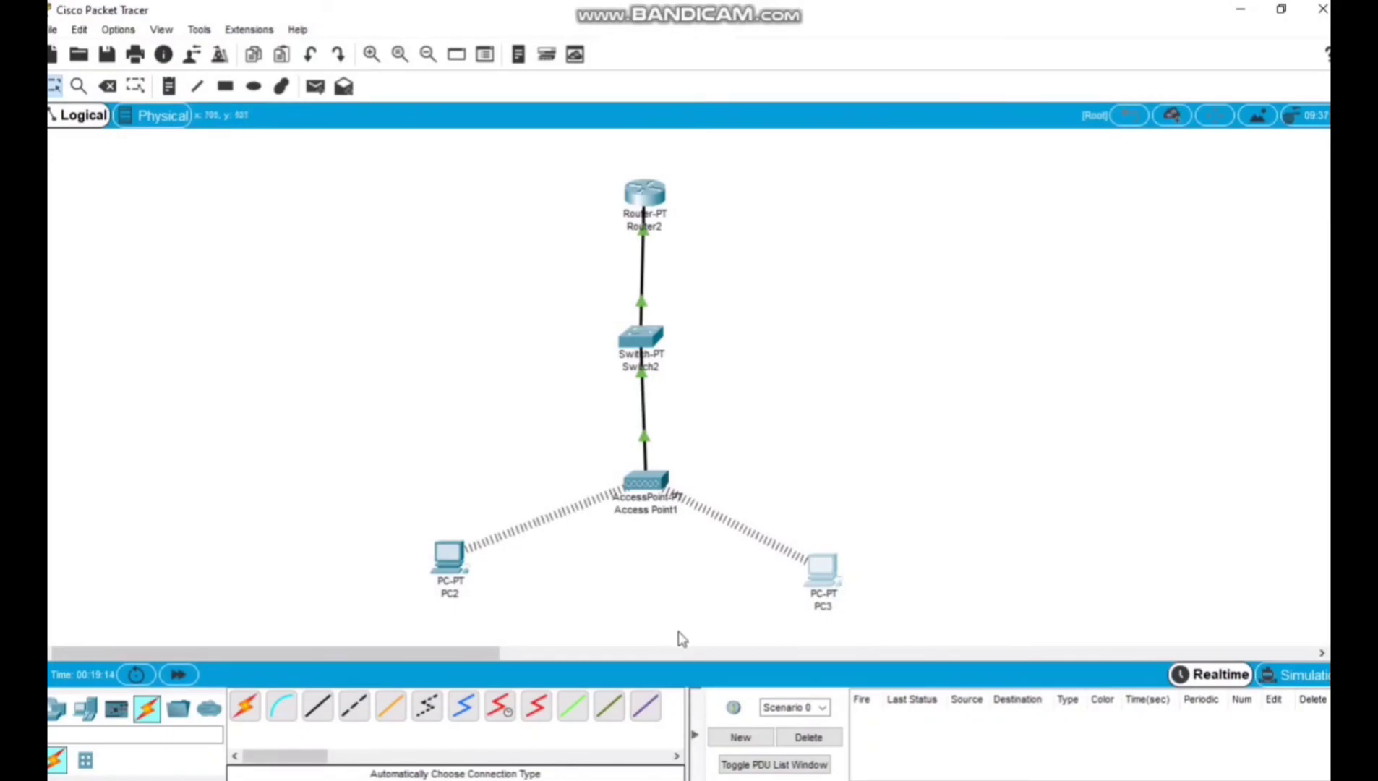
{"action": "left_click", "coordinate": [676, 780]}
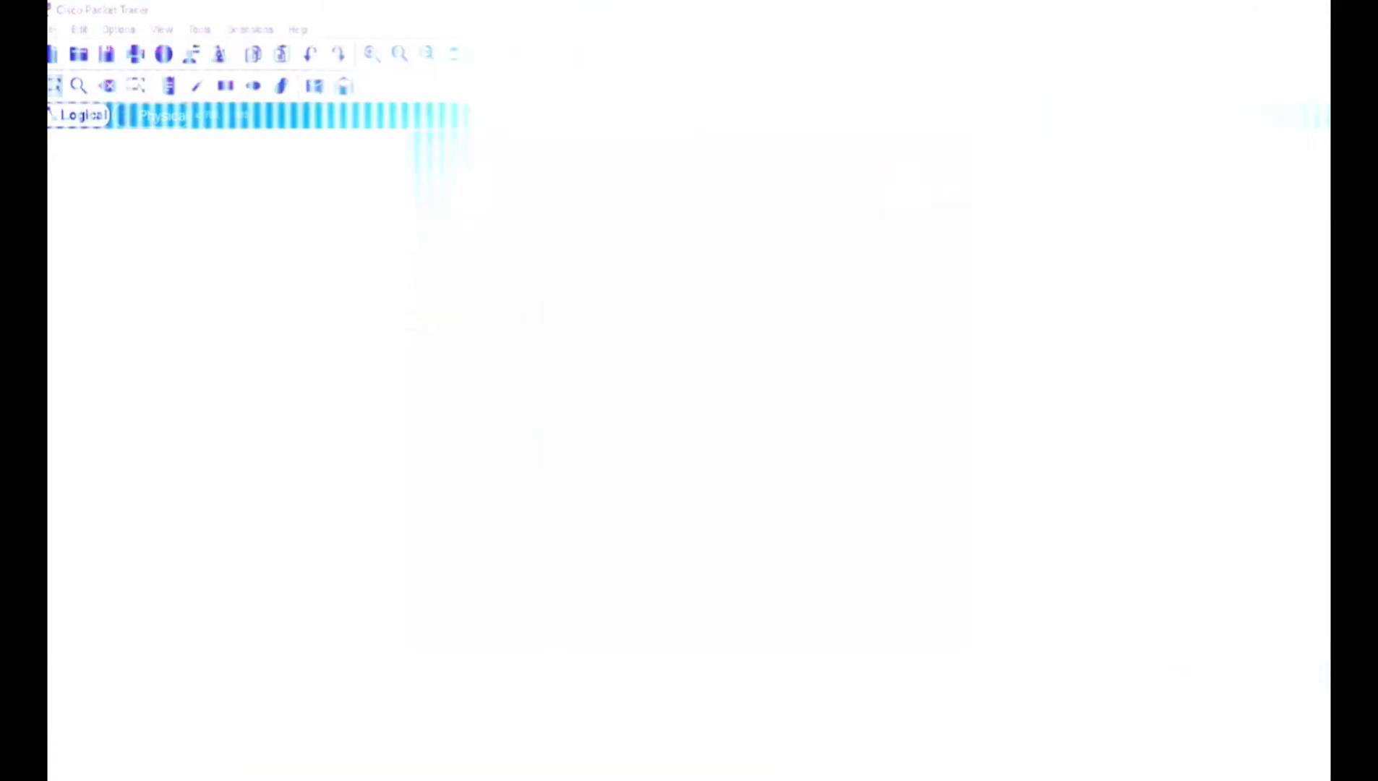